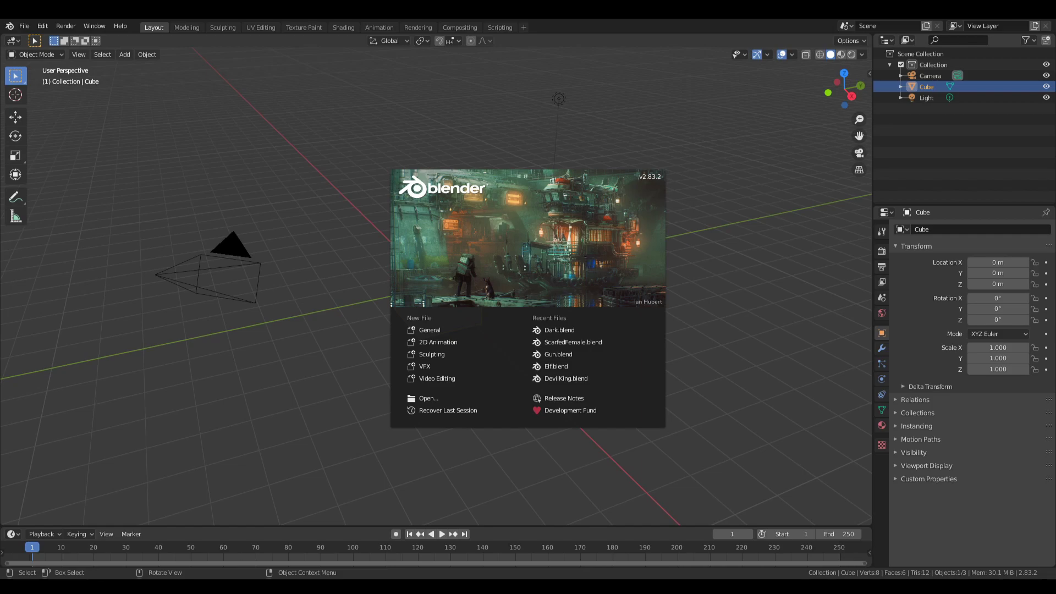
Round the default cube into a sphere with a level 3 Subdivision Surface modifier and apply the modifier.
{"action": "left_click", "coordinate": [345, 252]}
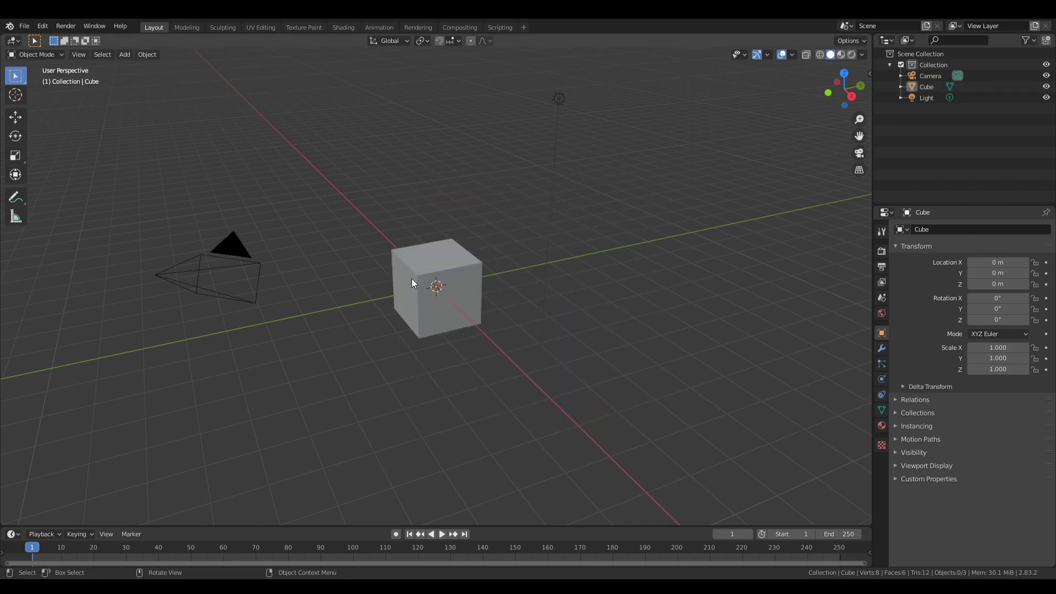
{"action": "left_click", "coordinate": [421, 268]}
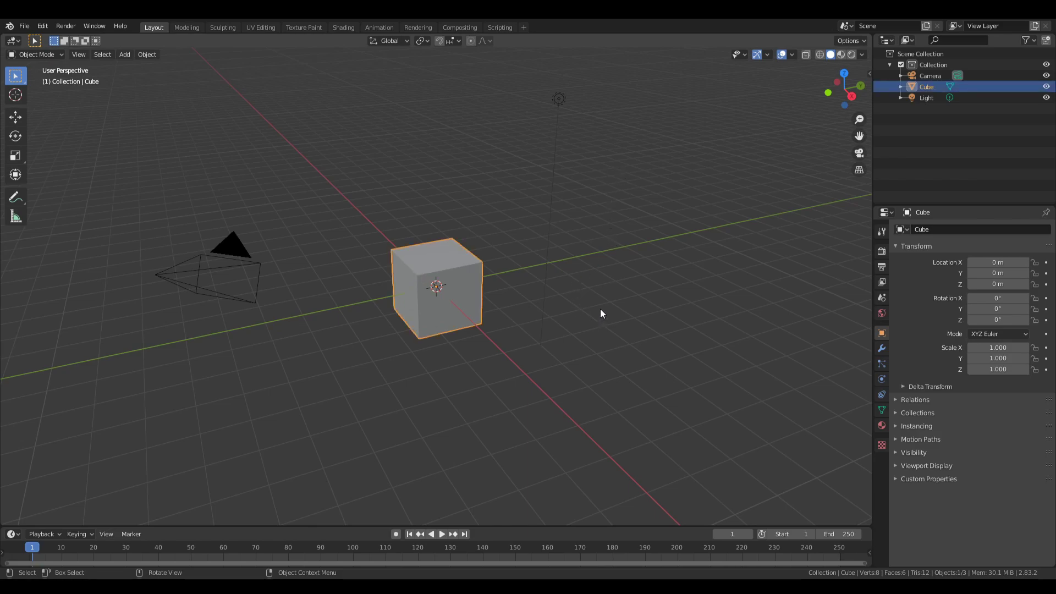
{"action": "key", "text": "ctrl+3"}
{"action": "left_click", "coordinate": [883, 346]}
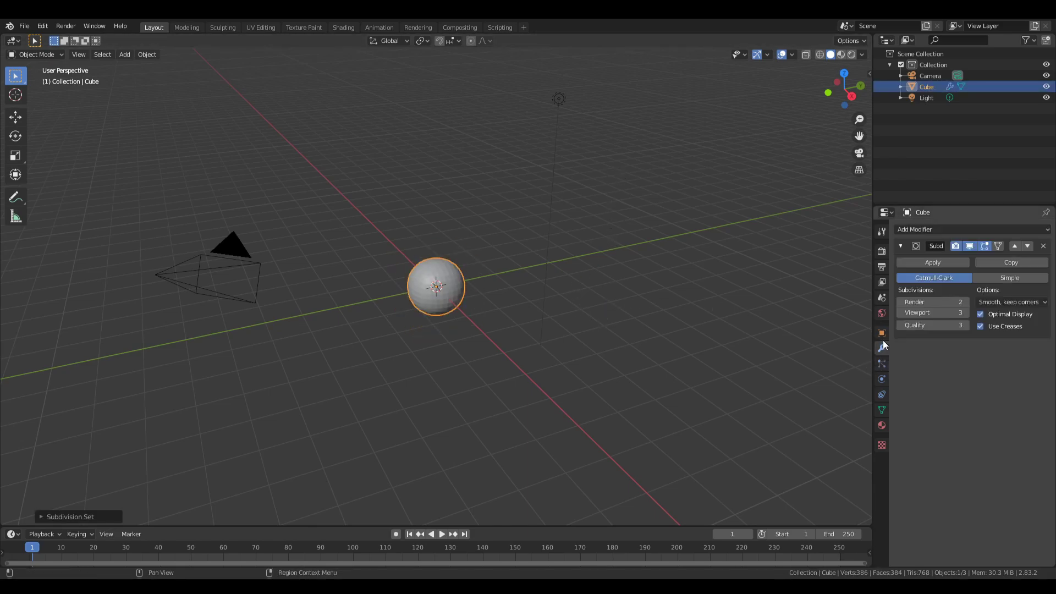
{"action": "left_click", "coordinate": [922, 265]}
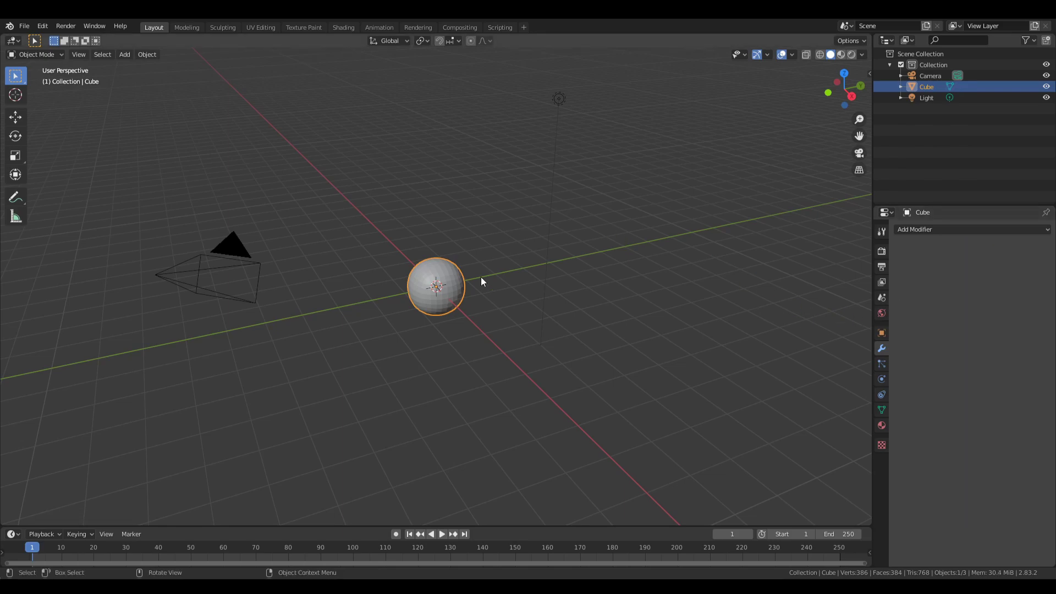
Delete the camera and the light from the scene.
{"action": "left_click", "coordinate": [275, 272]}
{"action": "key", "text": "x"}
{"action": "left_click", "coordinate": [336, 234]}
{"action": "left_click", "coordinate": [556, 99]}
{"action": "key", "text": "x"}
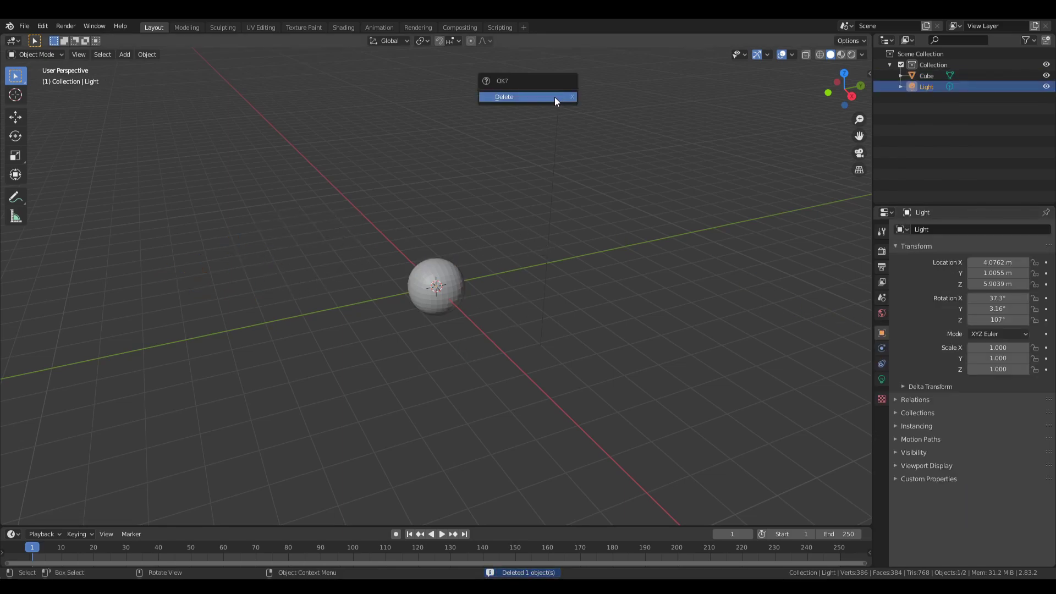
{"action": "left_click", "coordinate": [555, 97]}
Select the sphere and open it in the Sculpting workspace.
{"action": "left_click", "coordinate": [419, 297]}
{"action": "left_click", "coordinate": [235, 28]}
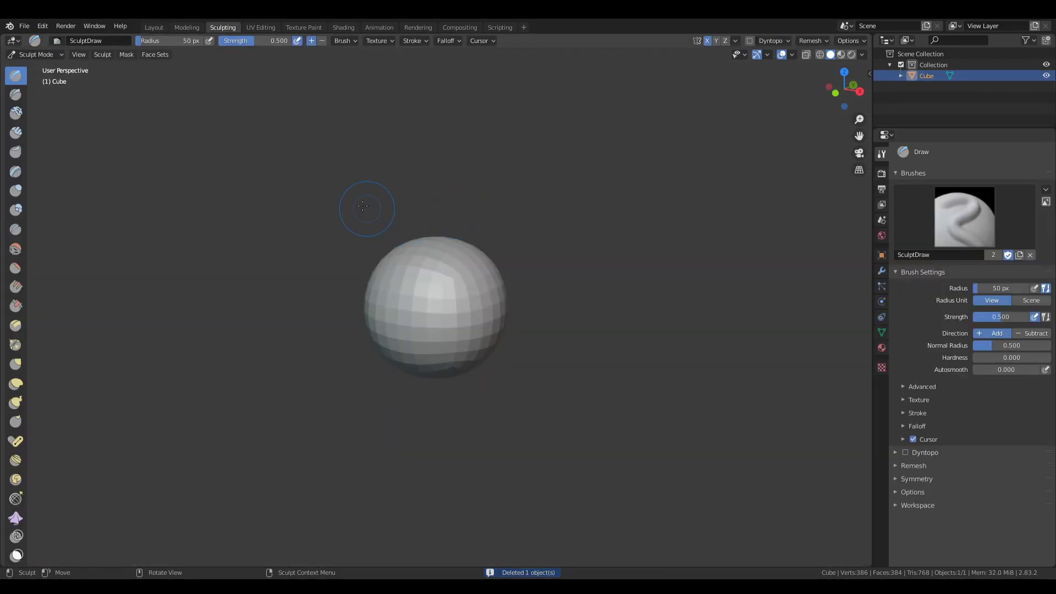
{"action": "scroll", "coordinate": [438, 201], "scroll_direction": "up", "scroll_amount": 3}
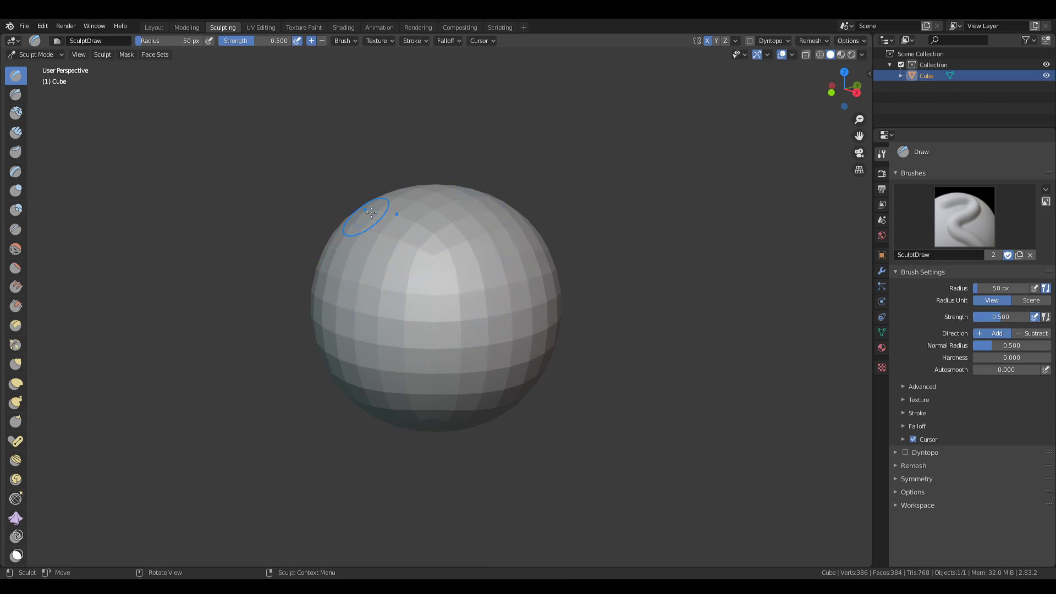
Start a new file from the Sculpting template, discarding the changes to the current scene.
{"action": "left_click", "coordinate": [157, 27]}
{"action": "left_click", "coordinate": [9, 26]}
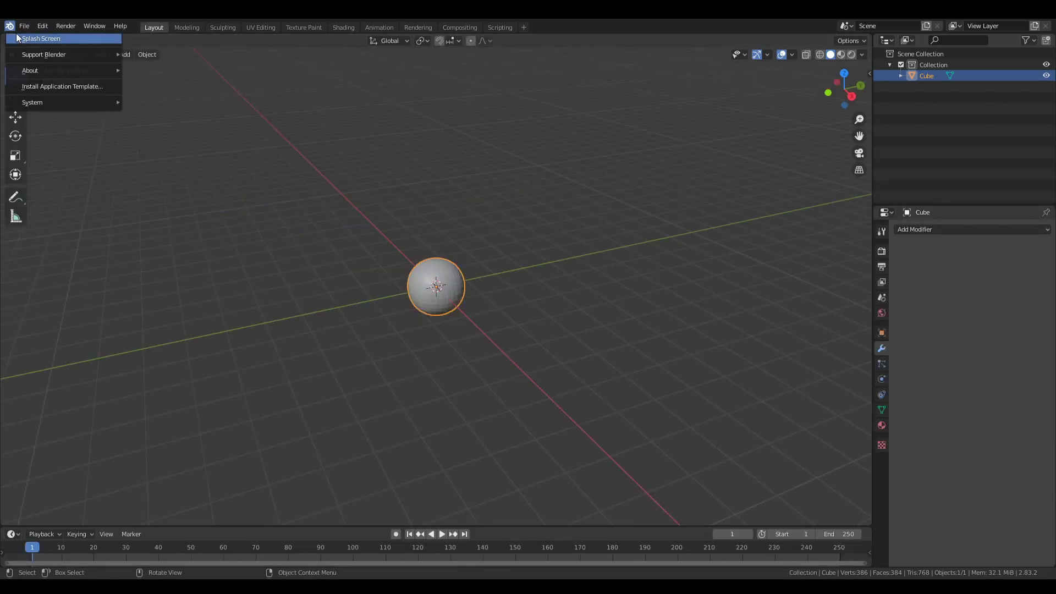
{"action": "left_click", "coordinate": [20, 39]}
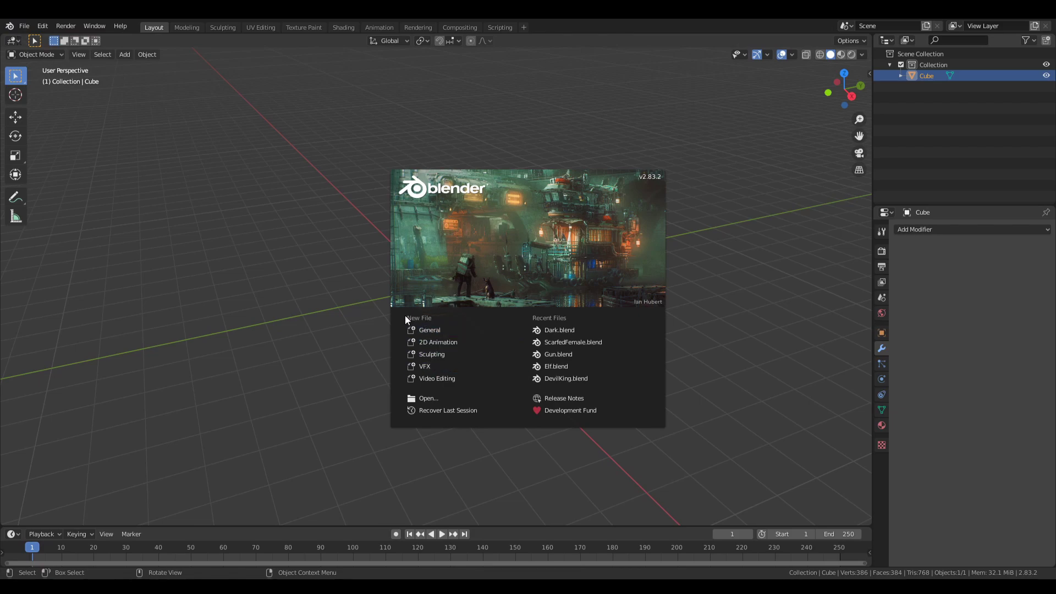
{"action": "left_click", "coordinate": [434, 354]}
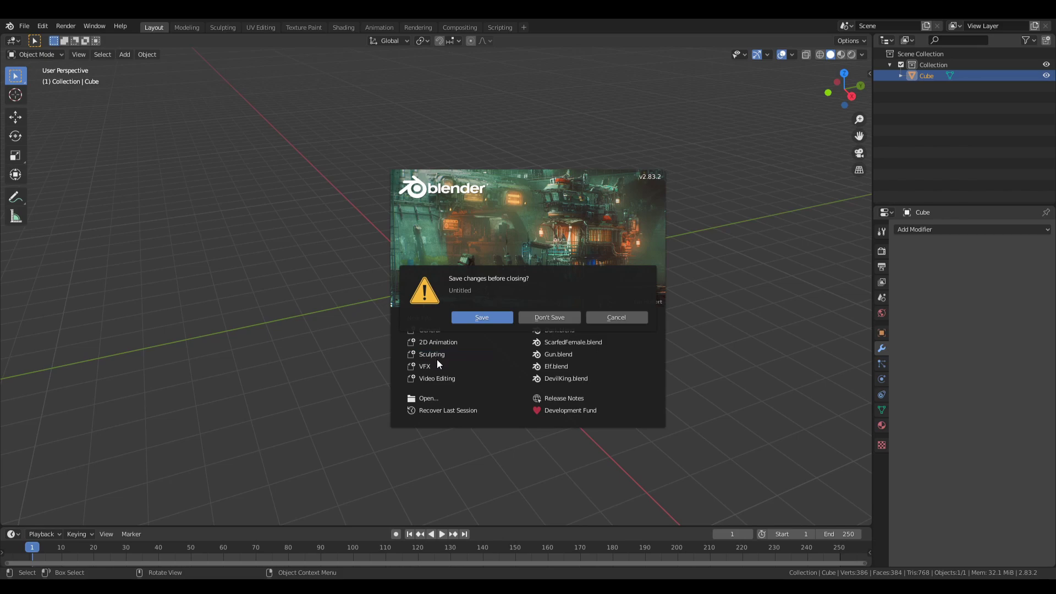
{"action": "left_click", "coordinate": [539, 321]}
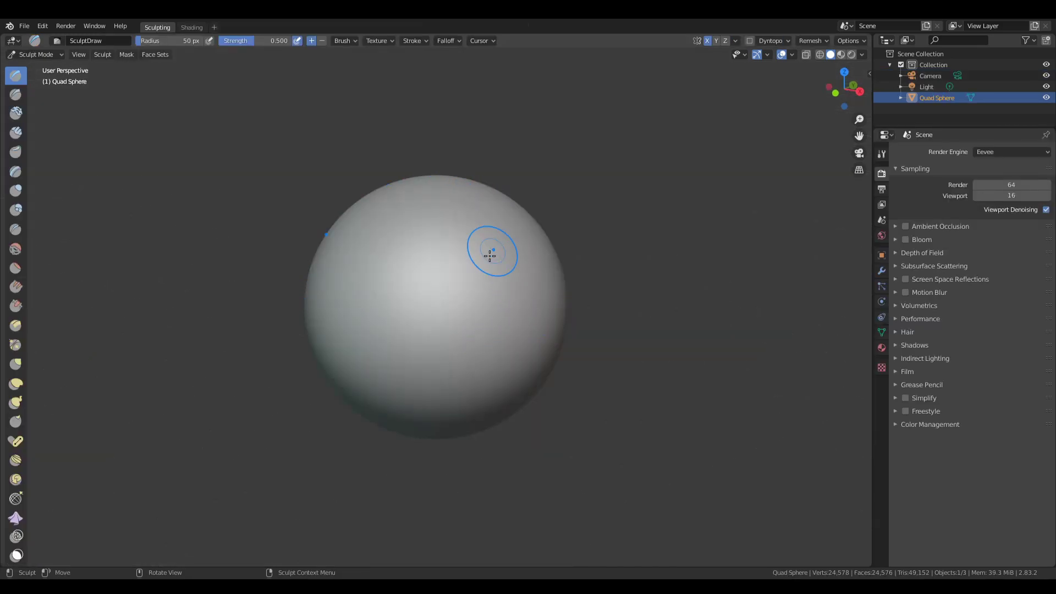
Try a Draw brush stroke down the quad sphere and undo it.
{"action": "mouse_move", "coordinate": [478, 242]}
{"action": "left_mouse_down"}
{"action": "mouse_move", "coordinate": [478, 358]}
{"action": "mouse_move", "coordinate": [431, 290]}
{"action": "mouse_move", "coordinate": [505, 346]}
{"action": "left_mouse_up"}
{"action": "key", "text": "ctrl+z"}
{"action": "key", "text": "ctrl+z"}
Add the General Layout workspace to the file.
{"action": "left_click", "coordinate": [215, 28]}
{"action": "mouse_move", "coordinate": [206, 46]}
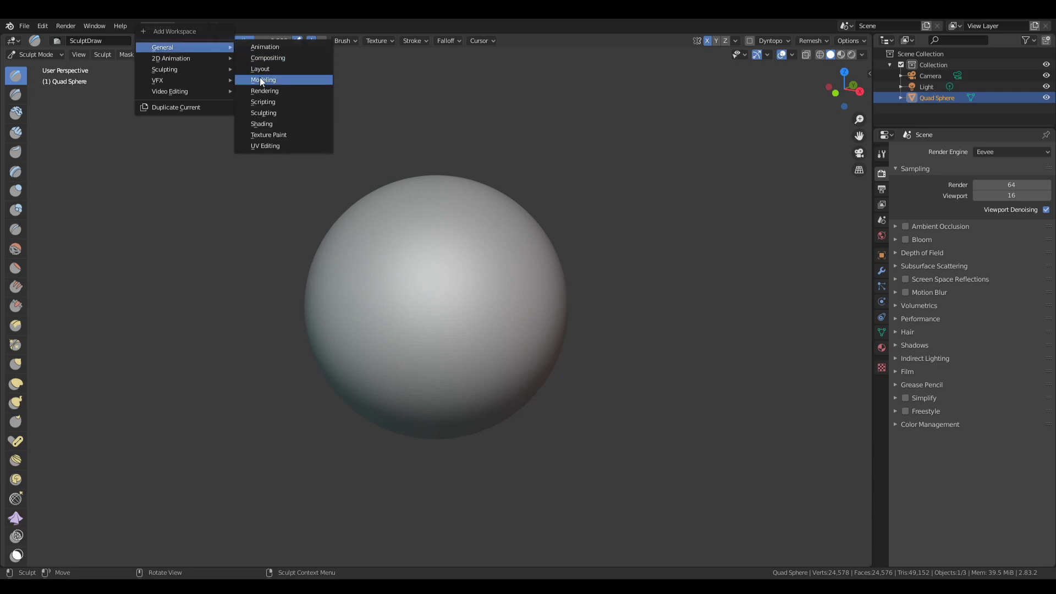
{"action": "left_click", "coordinate": [272, 68]}
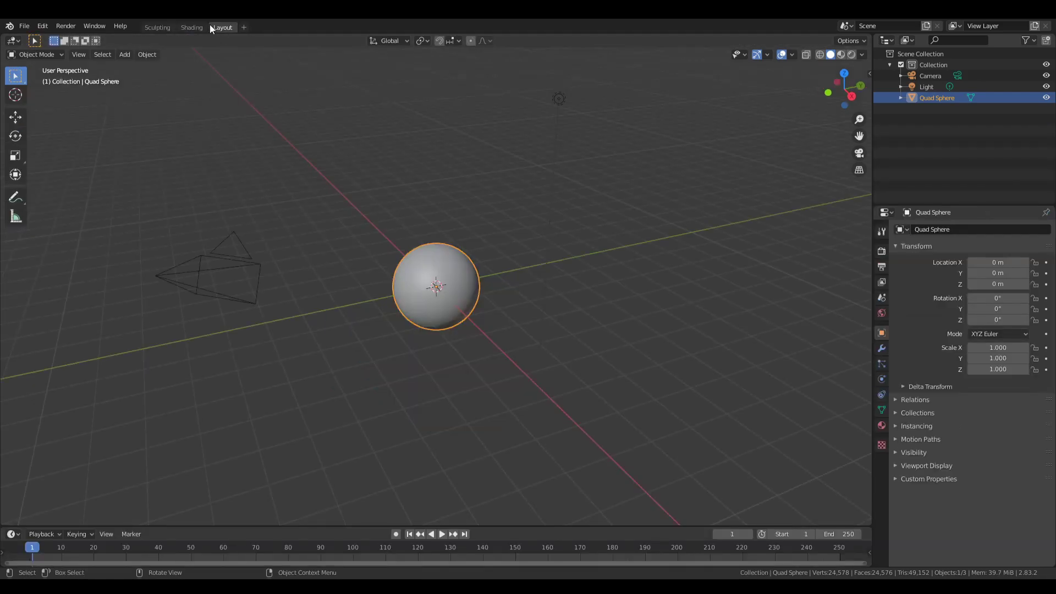
{"action": "left_click", "coordinate": [244, 27]}
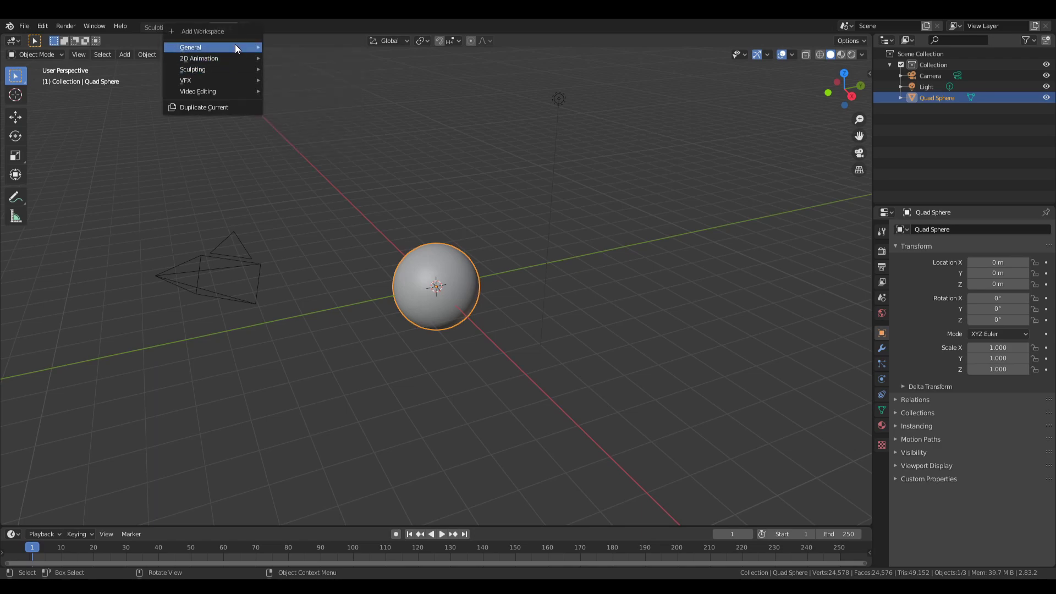
{"action": "mouse_move", "coordinate": [236, 48]}
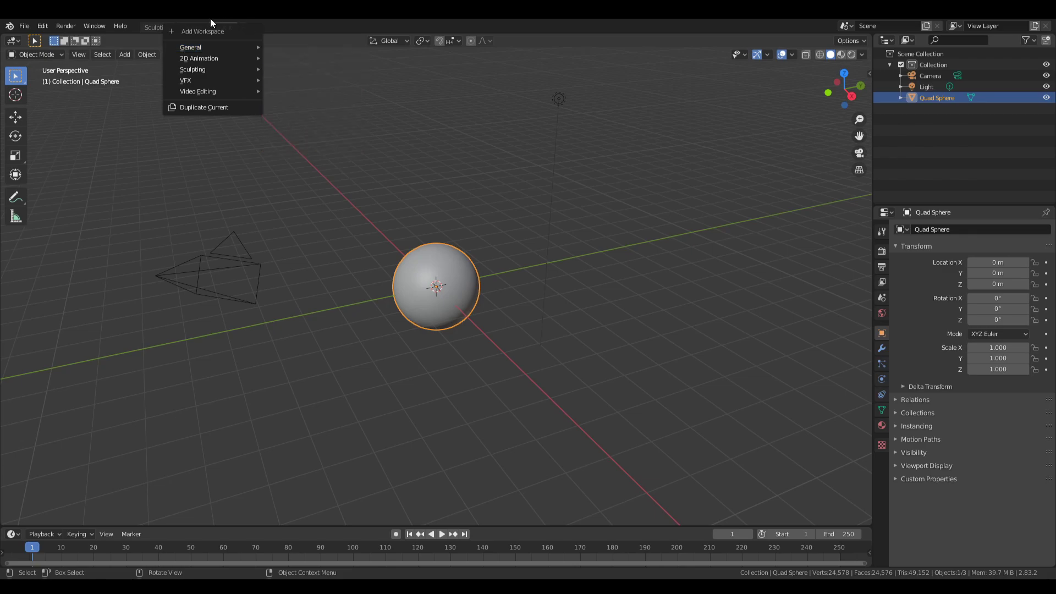
{"action": "left_click", "coordinate": [161, 183]}
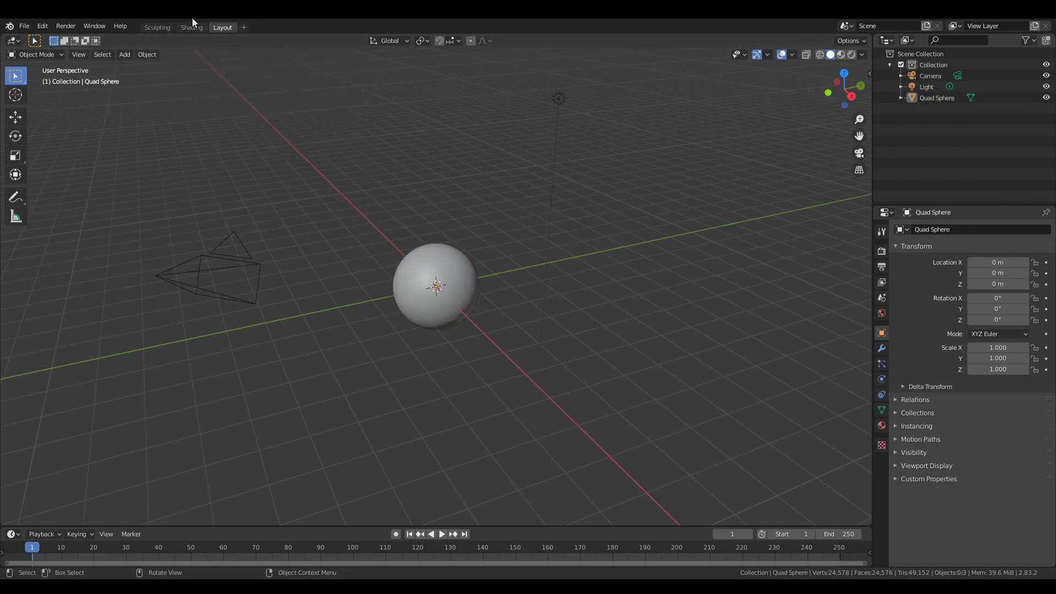
Return to the Sculpting workspace, try a Draw brush stroke across the quad sphere and undo it.
{"action": "left_click", "coordinate": [157, 27]}
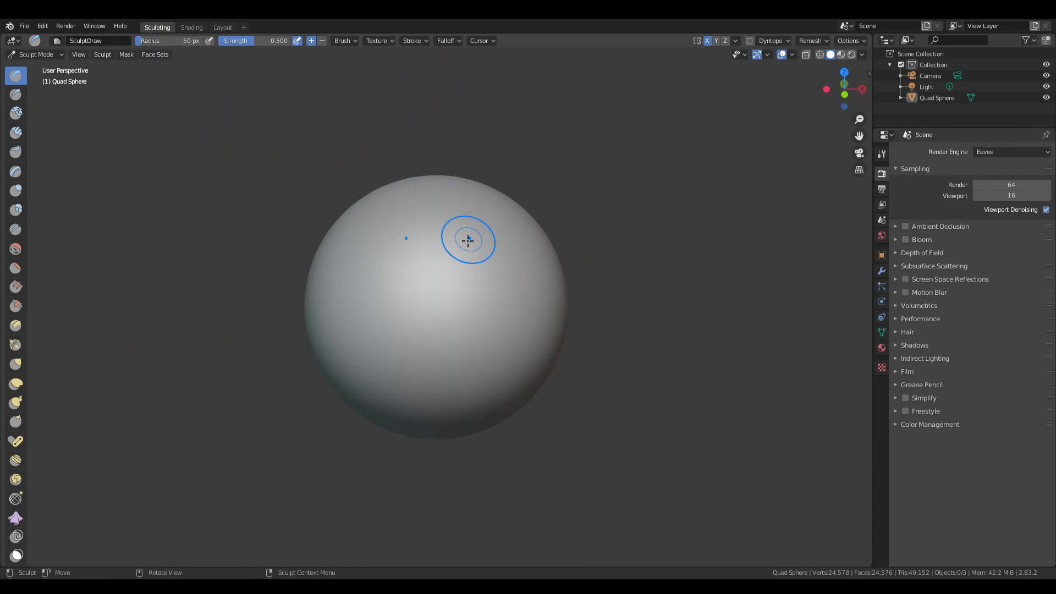
{"action": "mouse_move", "coordinate": [484, 319]}
{"action": "middle_mouse_down"}
{"action": "mouse_move", "coordinate": [464, 299]}
{"action": "mouse_move", "coordinate": [441, 313]}
{"action": "middle_mouse_up"}
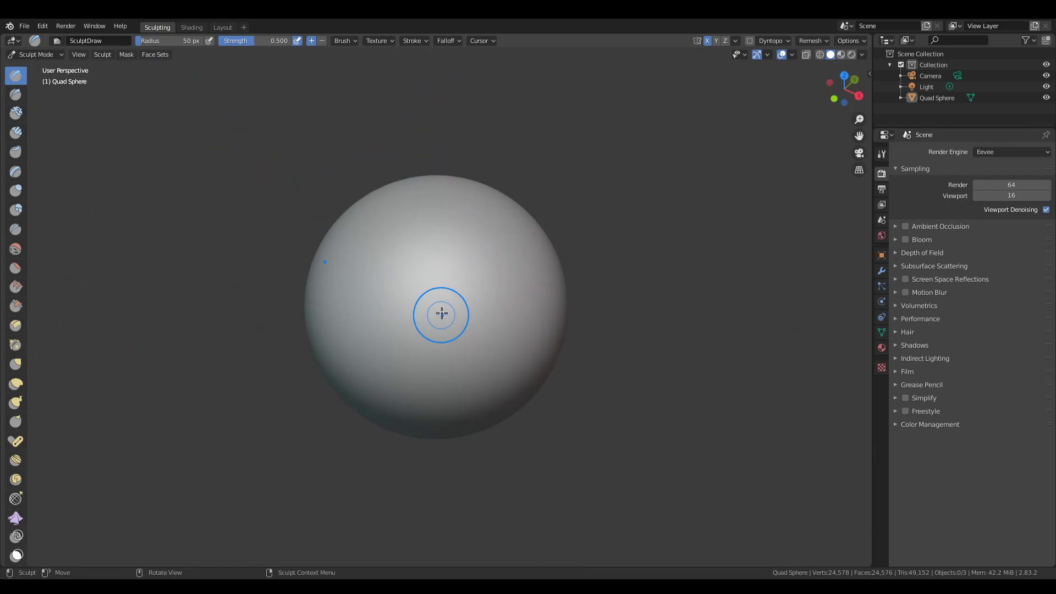
{"action": "mouse_move", "coordinate": [441, 314]}
{"action": "left_mouse_down"}
{"action": "mouse_move", "coordinate": [450, 290]}
{"action": "mouse_move", "coordinate": [500, 360]}
{"action": "mouse_move", "coordinate": [422, 302]}
{"action": "mouse_move", "coordinate": [462, 273]}
{"action": "left_mouse_up"}
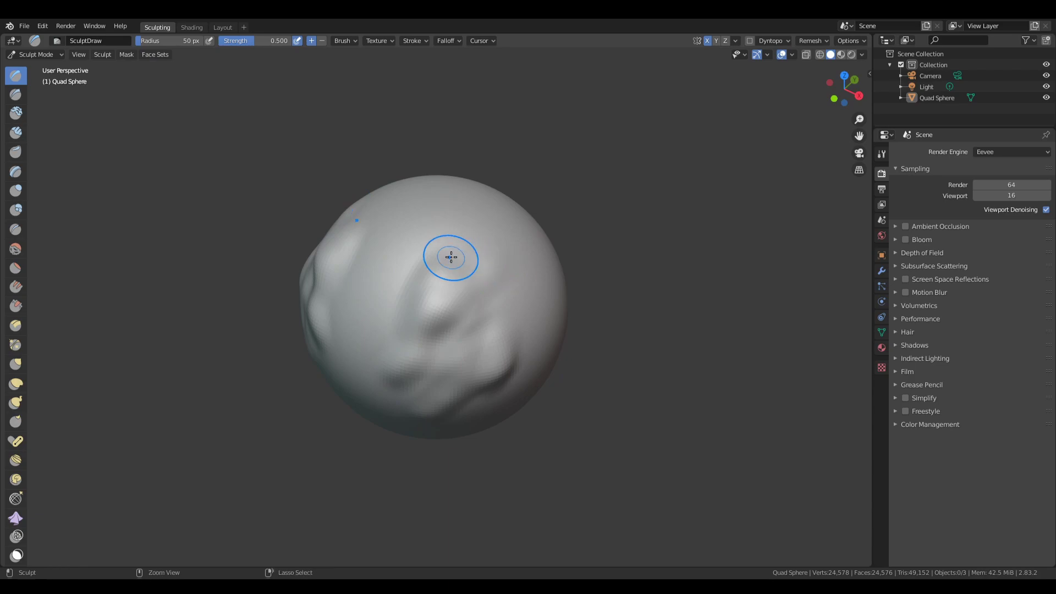
{"action": "key", "text": "ctrl+z"}
Set the Draw brush radius to 72 px and try strokes on the quad sphere, undoing the first one.
{"action": "middle_click_drag", "start_coordinate": [405, 281], "coordinate": [422, 265]}
{"action": "key", "text": "f"}
{"action": "left_click", "coordinate": [430, 286]}
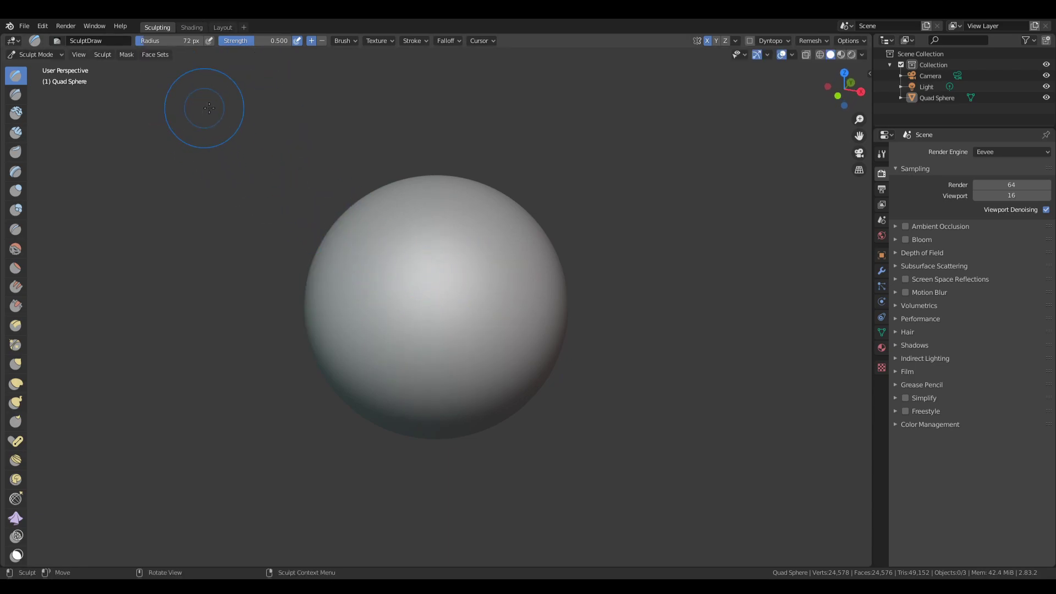
{"action": "mouse_move", "coordinate": [471, 272]}
{"action": "left_mouse_down"}
{"action": "mouse_move", "coordinate": [468, 352]}
{"action": "mouse_move", "coordinate": [451, 397]}
{"action": "left_mouse_up"}
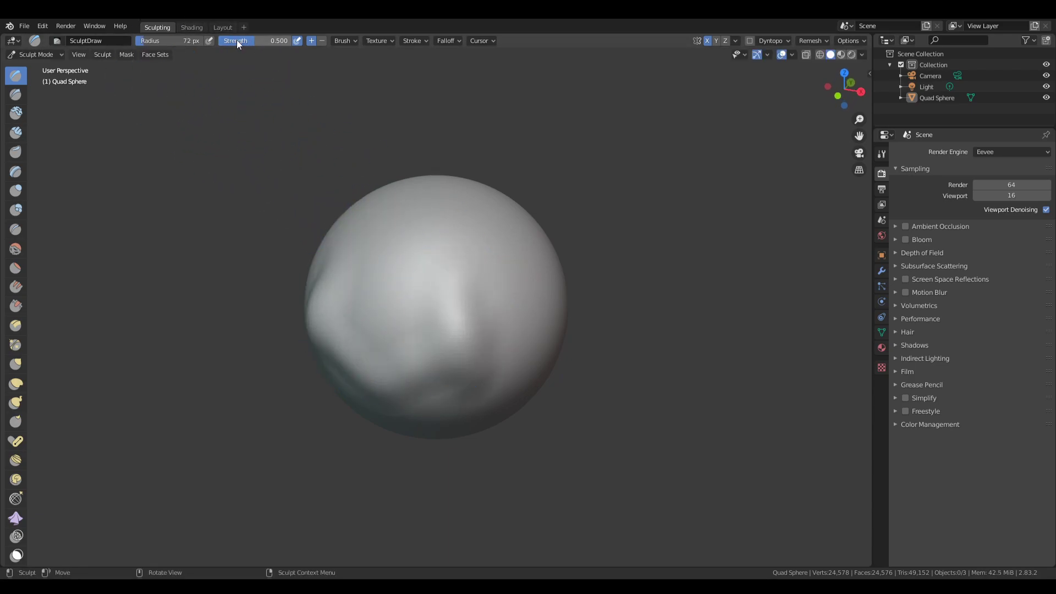
{"action": "key", "text": "ctrl+z"}
{"action": "mouse_move", "coordinate": [439, 250]}
{"action": "left_mouse_down"}
{"action": "mouse_move", "coordinate": [445, 328]}
{"action": "mouse_move", "coordinate": [511, 333]}
{"action": "mouse_move", "coordinate": [508, 323]}
{"action": "left_mouse_up"}
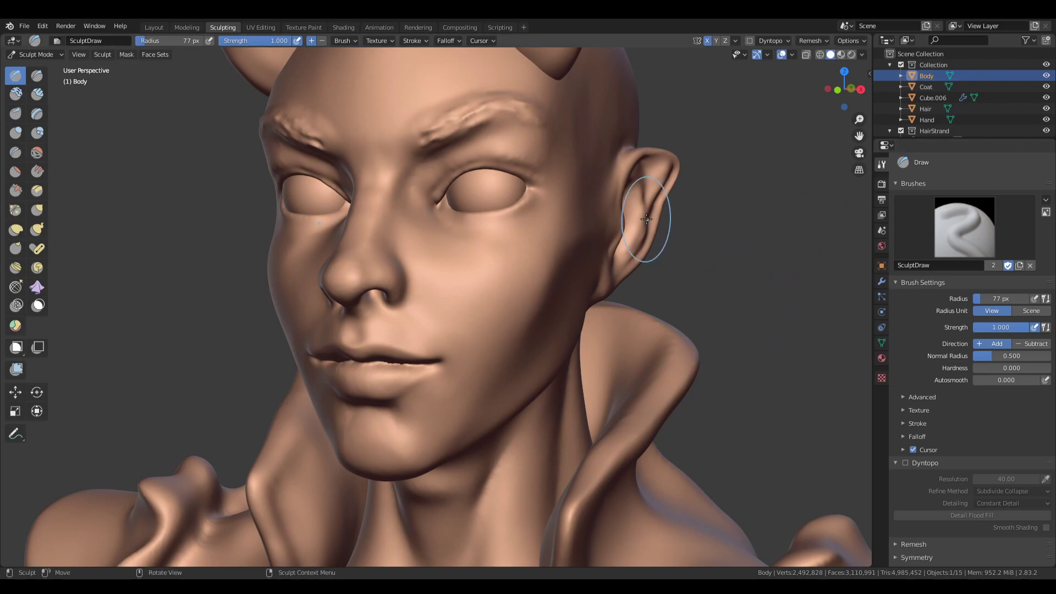
Set the Draw brush radius to 55 px, try a stroke across the character's cheek and undo it.
{"action": "middle_click_drag", "start_coordinate": [660, 224], "coordinate": [606, 236]}
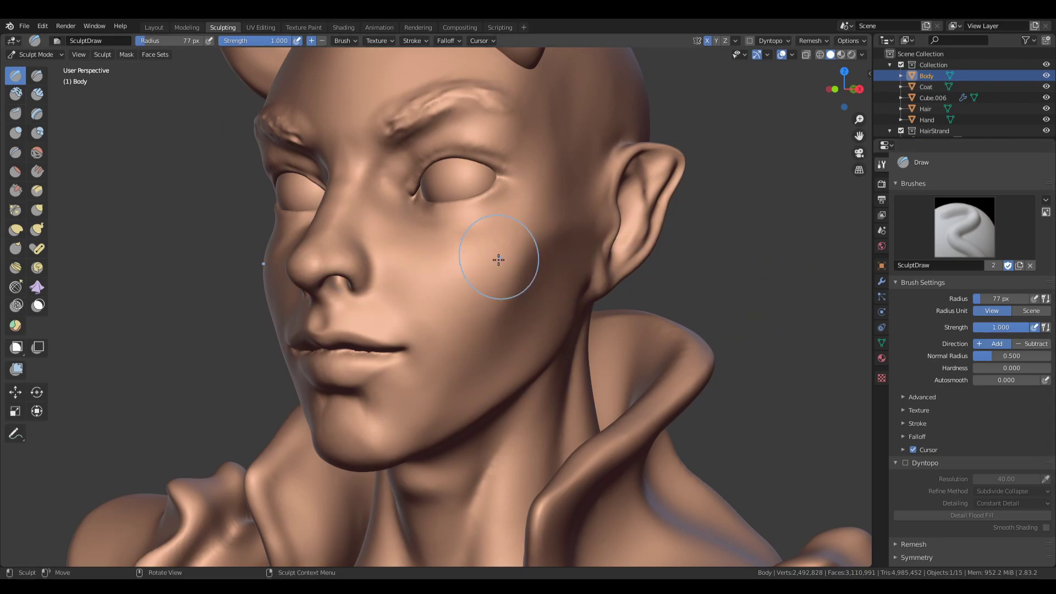
{"action": "key", "text": "f"}
{"action": "left_click", "coordinate": [472, 279]}
{"action": "mouse_move", "coordinate": [554, 236]}
{"action": "left_mouse_down"}
{"action": "mouse_move", "coordinate": [514, 258]}
{"action": "mouse_move", "coordinate": [487, 317]}
{"action": "left_mouse_up"}
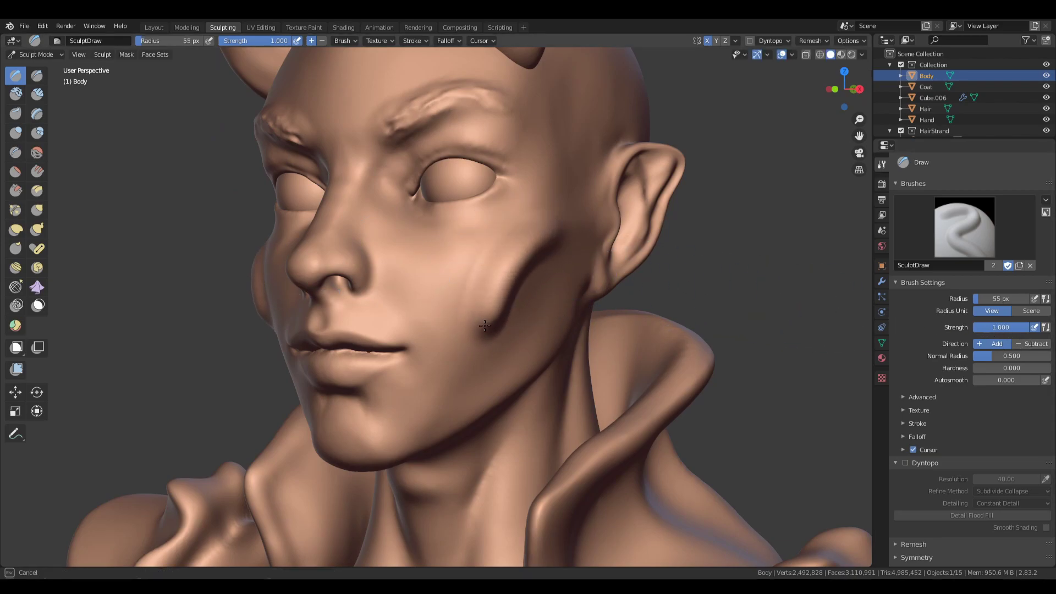
{"action": "key", "text": "ctrl+z"}
Set the Draw brush radius to 29 px, sculpt a fold below the character's eye and smooth it.
{"action": "mouse_move", "coordinate": [448, 233]}
{"action": "middle_mouse_down", "text": "ctrl"}
{"action": "mouse_move", "coordinate": [486, 205]}
{"action": "mouse_move", "coordinate": [496, 228]}
{"action": "middle_mouse_up", "text": "ctrl"}
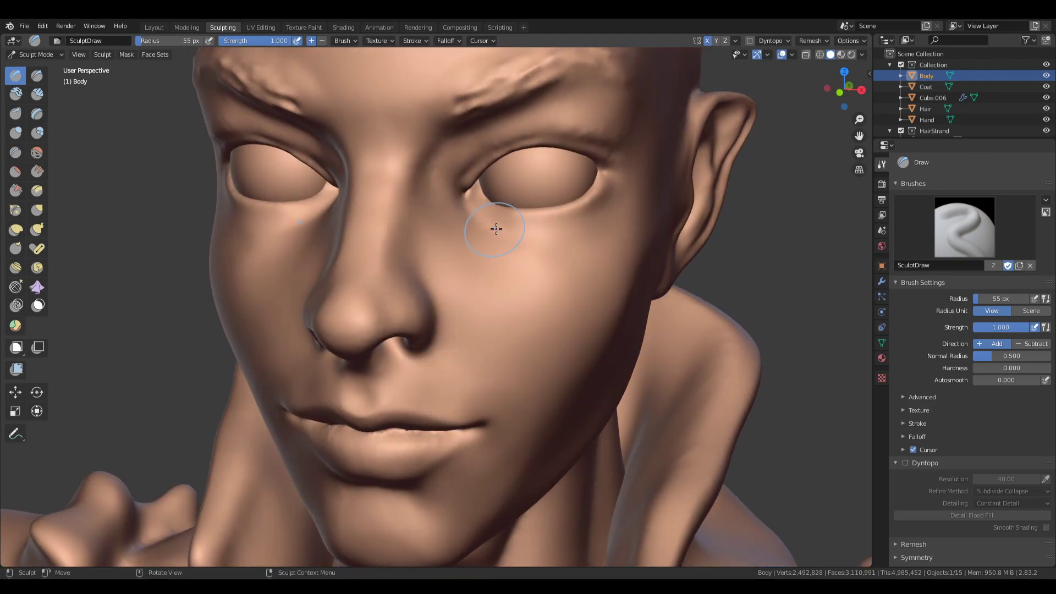
{"action": "key", "text": "f"}
{"action": "left_click", "coordinate": [484, 230]}
{"action": "mouse_move", "coordinate": [493, 223]}
{"action": "left_mouse_down"}
{"action": "mouse_move", "coordinate": [543, 240]}
{"action": "mouse_move", "coordinate": [477, 227]}
{"action": "mouse_move", "coordinate": [533, 238]}
{"action": "mouse_move", "coordinate": [606, 226]}
{"action": "left_mouse_up"}
{"action": "middle_click_drag", "start_coordinate": [606, 226], "coordinate": [520, 227]}
{"action": "left_click_drag", "start_coordinate": [521, 227], "coordinate": [539, 231], "text": "shift"}
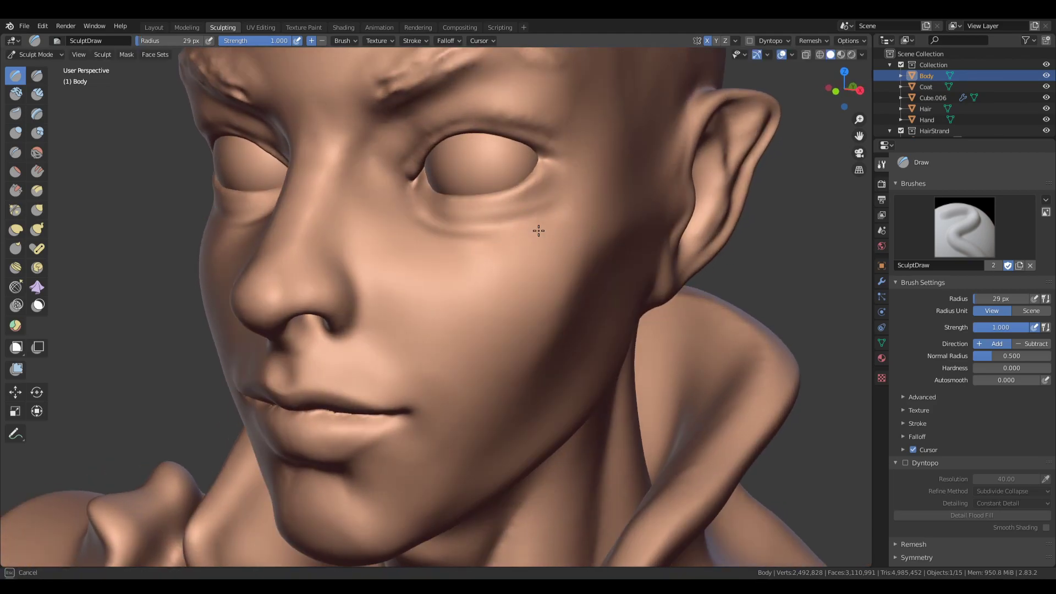
{"action": "mouse_move", "coordinate": [430, 231]}
{"action": "left_mouse_down"}
{"action": "mouse_move", "coordinate": [538, 220]}
{"action": "mouse_move", "coordinate": [502, 262]}
{"action": "left_mouse_up"}
{"action": "key", "text": "s"}
Set the Draw brush radius to 66 px and its strength to 0.183.
{"action": "scroll", "coordinate": [594, 242], "scroll_direction": "down", "scroll_amount": 1}
{"action": "key", "text": "f"}
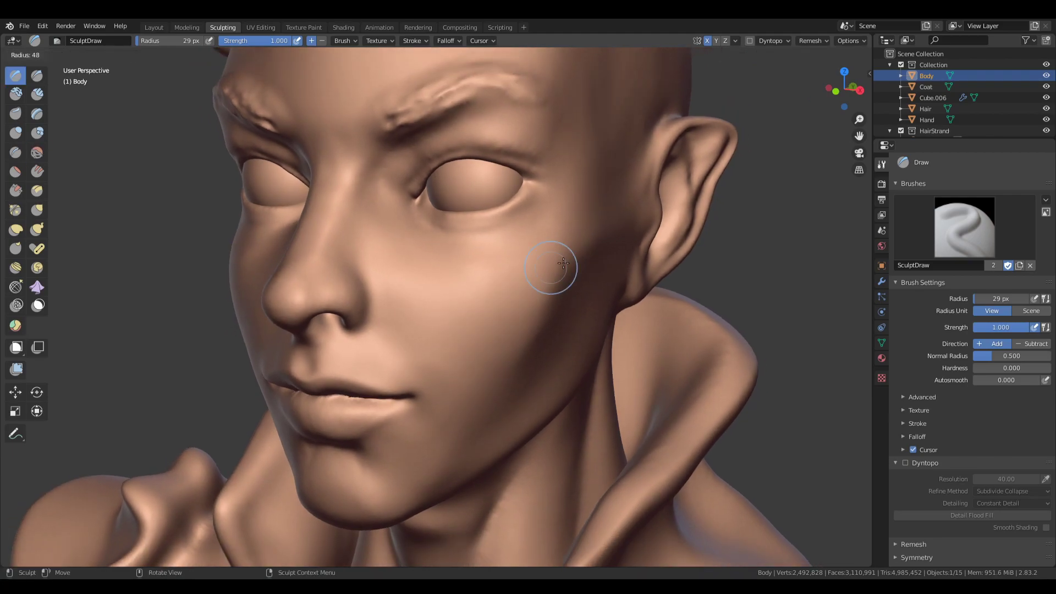
{"action": "left_click", "coordinate": [559, 266]}
{"action": "middle_click_drag", "start_coordinate": [559, 263], "coordinate": [584, 262]}
{"action": "left_click_drag", "start_coordinate": [999, 326], "coordinate": [934, 343]}
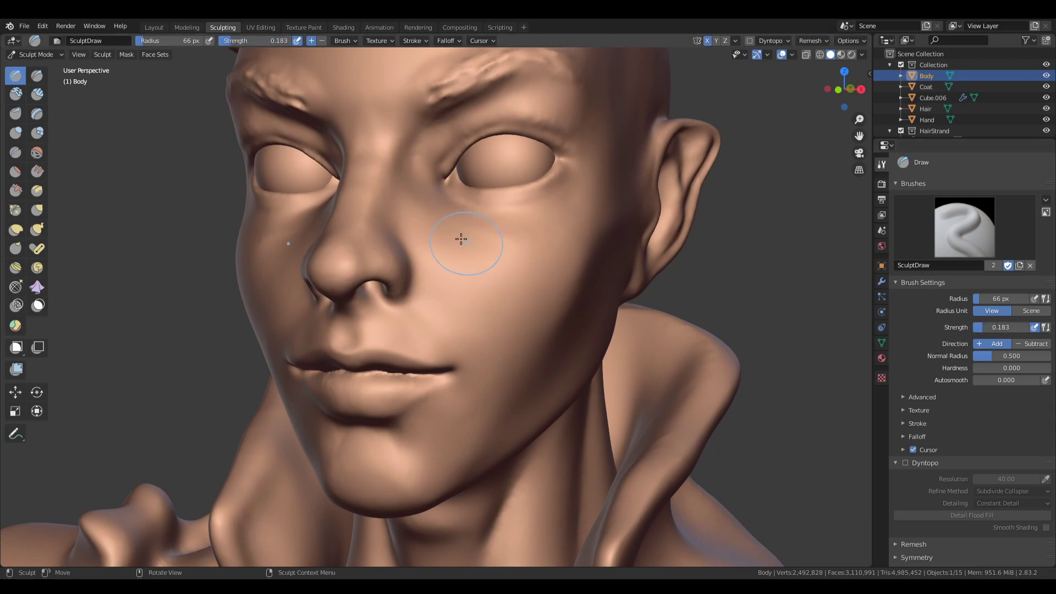
Set the Draw brush radius to 34 px and sculpt subtle strokes along the area below the character's eye.
{"action": "scroll", "coordinate": [478, 259], "scroll_direction": "up", "scroll_amount": 3}
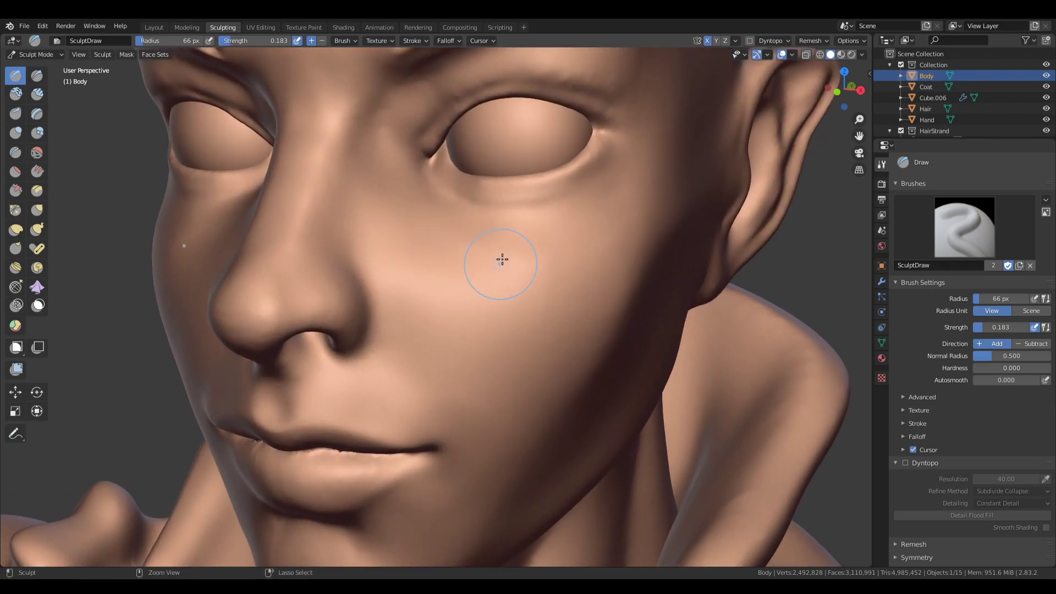
{"action": "key", "text": "f"}
{"action": "left_click", "coordinate": [496, 259]}
{"action": "key", "text": "f"}
{"action": "left_click", "coordinate": [440, 202]}
{"action": "middle_click_drag", "start_coordinate": [550, 211], "coordinate": [521, 229]}
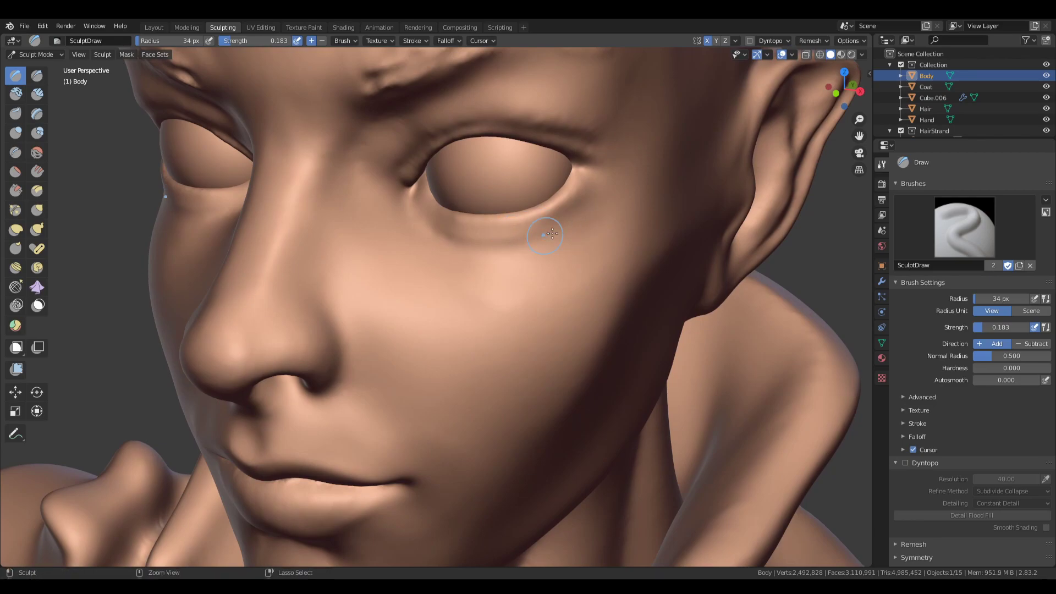
{"action": "mouse_move", "coordinate": [577, 214]}
{"action": "left_mouse_down"}
{"action": "mouse_move", "coordinate": [581, 201]}
{"action": "mouse_move", "coordinate": [511, 241]}
{"action": "mouse_move", "coordinate": [436, 229]}
{"action": "left_mouse_up"}
{"action": "middle_click_drag", "start_coordinate": [436, 228], "coordinate": [401, 172], "text": "shift"}
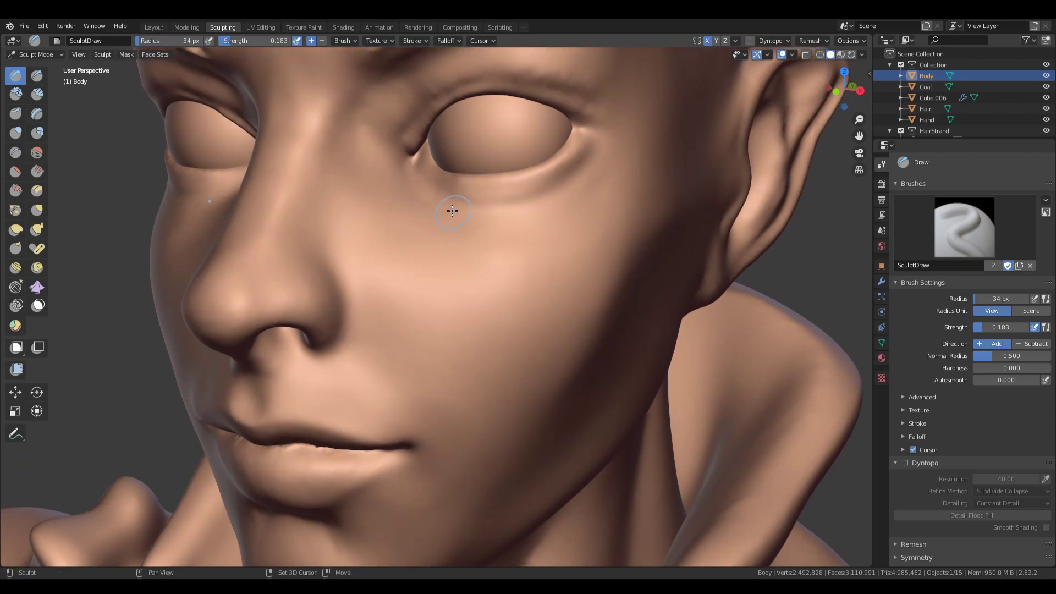
{"action": "mouse_move", "coordinate": [519, 209]}
{"action": "left_mouse_down"}
{"action": "mouse_move", "coordinate": [598, 160]}
{"action": "mouse_move", "coordinate": [593, 200]}
{"action": "left_mouse_up"}
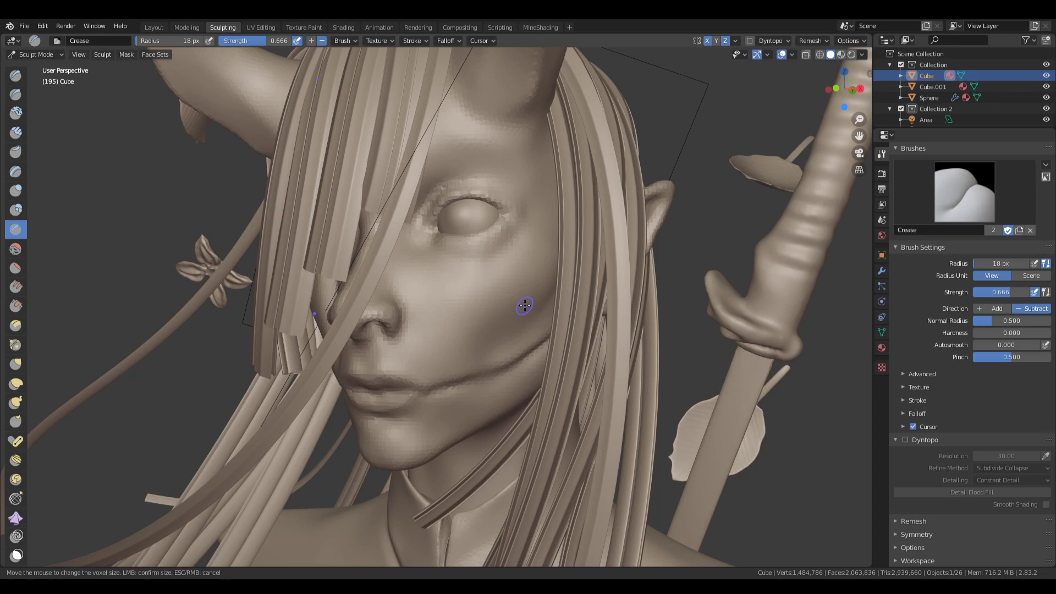
Set the Crease brush radius to 56 px and carve a stroke below the eye of the long-haired character.
{"action": "middle_click_drag", "start_coordinate": [514, 372], "coordinate": [492, 363]}
{"action": "mouse_move", "coordinate": [389, 349]}
{"action": "middle_mouse_down"}
{"action": "mouse_move", "coordinate": [443, 354]}
{"action": "mouse_move", "coordinate": [566, 330]}
{"action": "middle_mouse_up"}
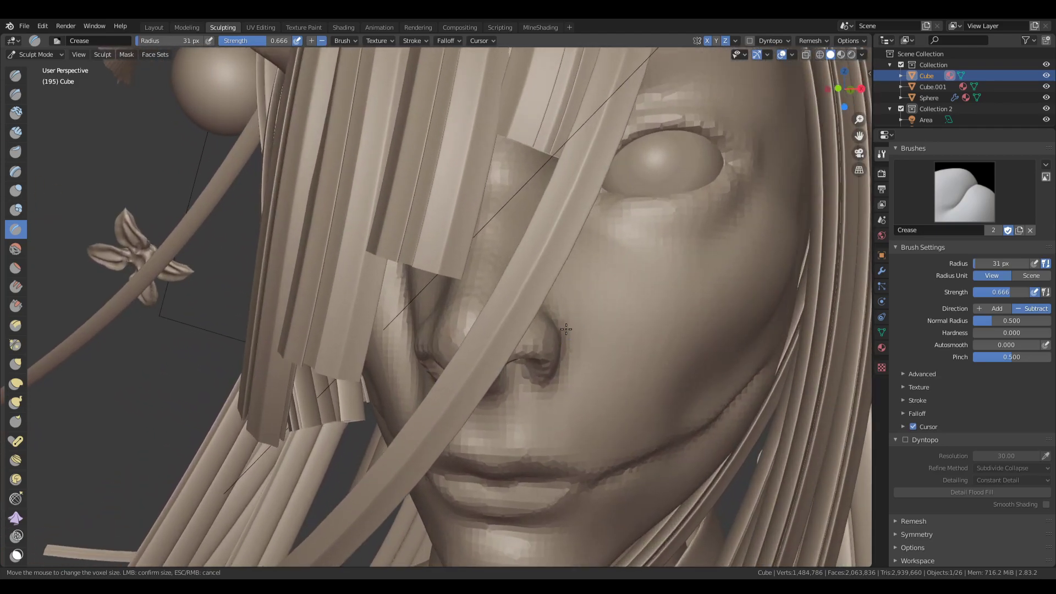
{"action": "mouse_move", "coordinate": [523, 268]}
{"action": "middle_mouse_down"}
{"action": "mouse_move", "coordinate": [505, 342]}
{"action": "mouse_move", "coordinate": [471, 398]}
{"action": "middle_mouse_up"}
{"action": "key", "text": "f"}
{"action": "left_click", "coordinate": [470, 344]}
{"action": "mouse_move", "coordinate": [474, 182]}
{"action": "middle_mouse_down", "text": "shift"}
{"action": "mouse_move", "coordinate": [483, 392]}
{"action": "mouse_move", "coordinate": [517, 371]}
{"action": "middle_mouse_up", "text": "shift"}
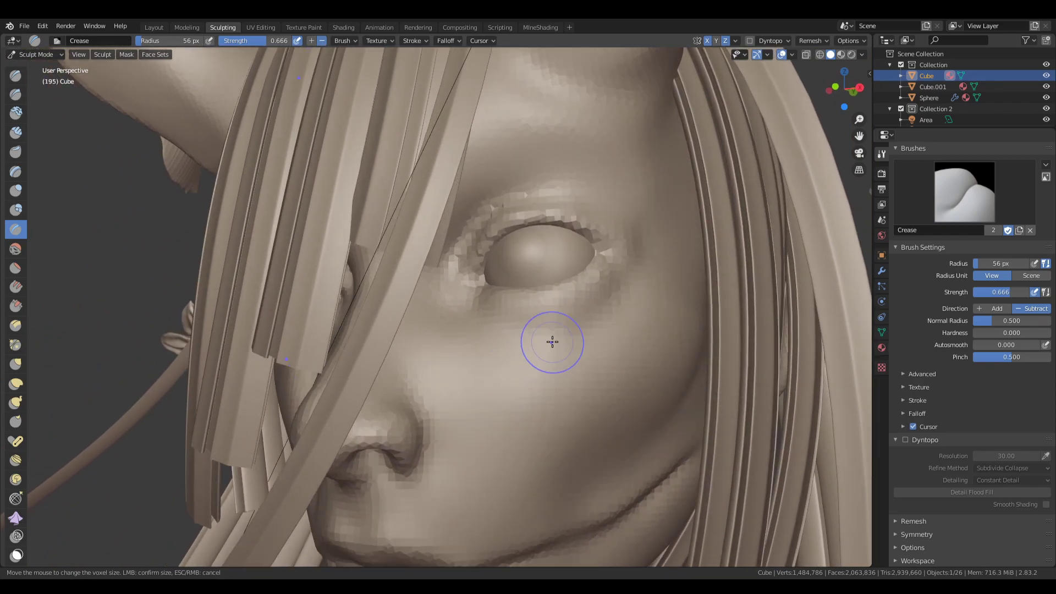
{"action": "left_click_drag", "start_coordinate": [461, 319], "coordinate": [592, 326]}
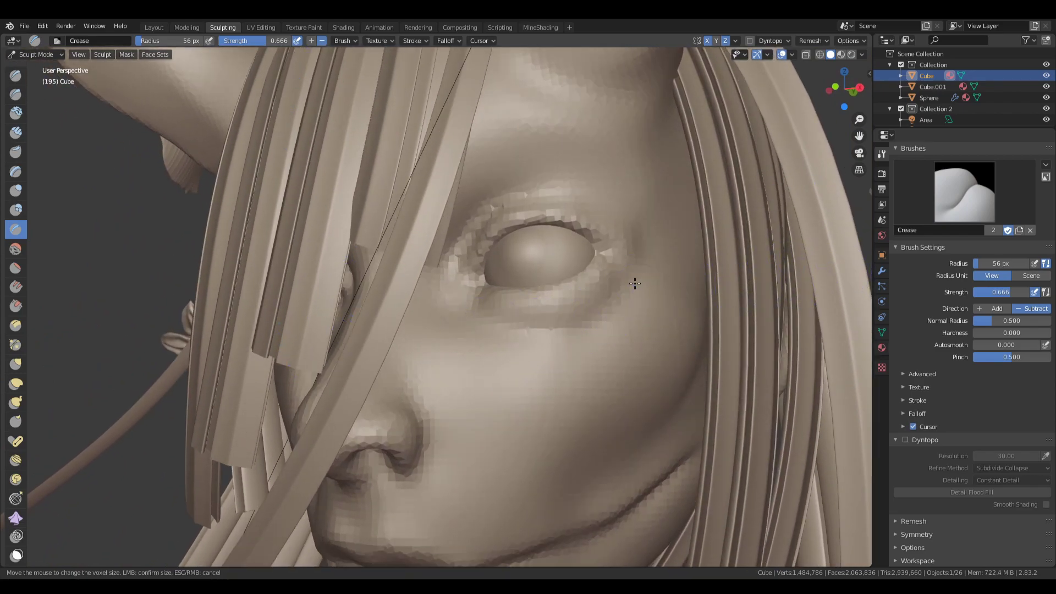
Carve another Crease stroke beneath the character's eye, from the outer corner toward the nose, and check the head from several angles.
{"action": "left_click_drag", "start_coordinate": [635, 284], "coordinate": [527, 326]}
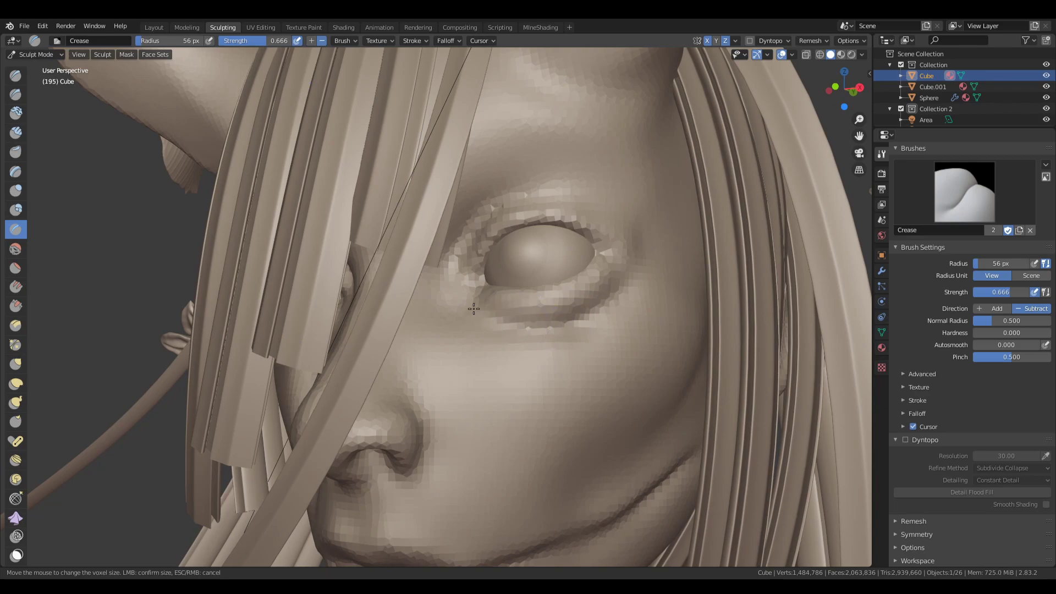
{"action": "middle_click_drag", "start_coordinate": [527, 255], "coordinate": [565, 309], "text": "shift"}
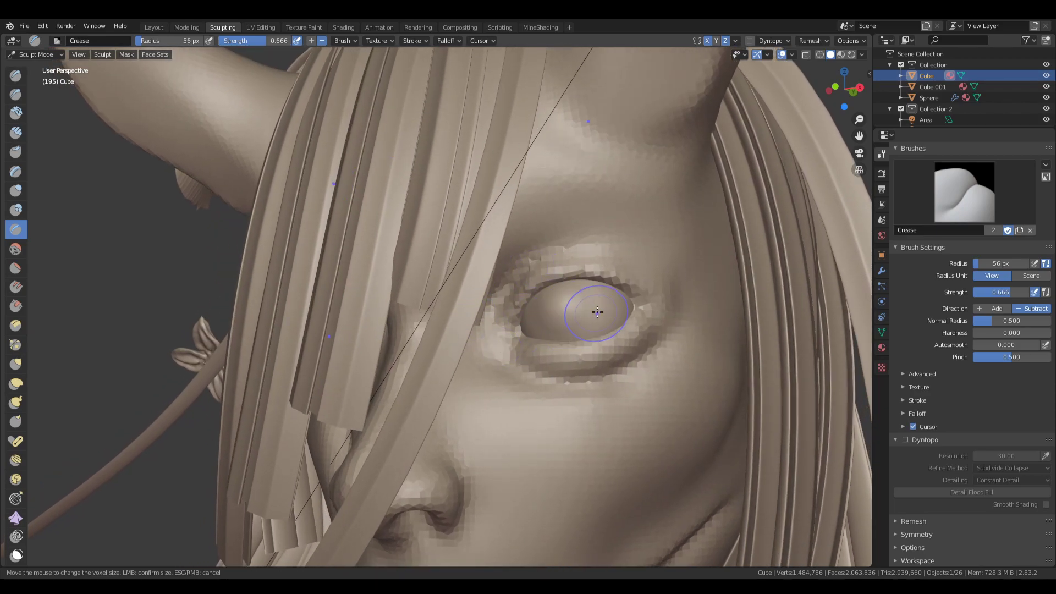
{"action": "scroll", "coordinate": [614, 241], "scroll_direction": "down", "scroll_amount": 6}
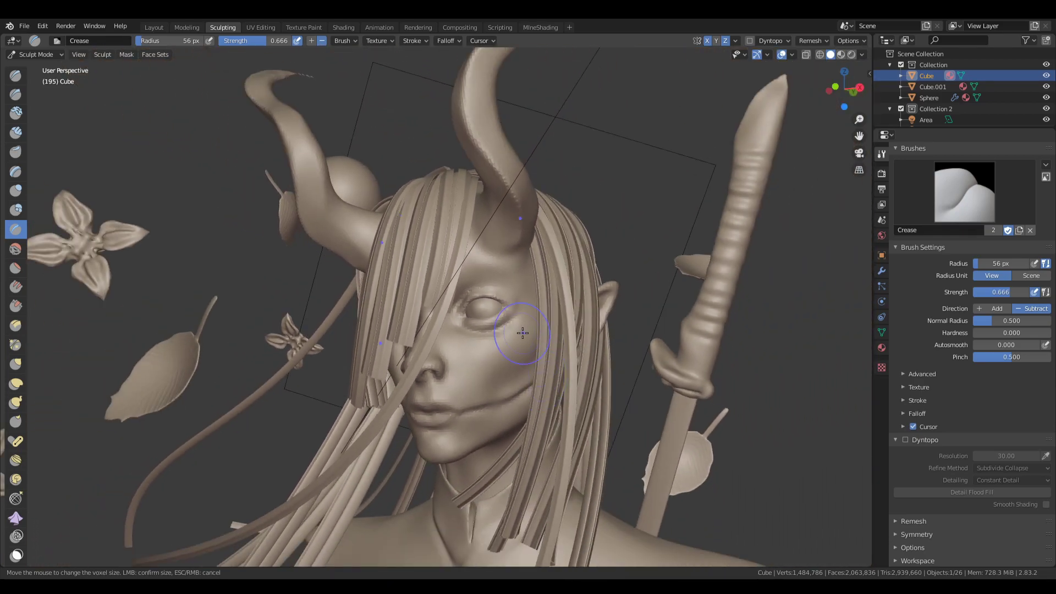
{"action": "middle_click_drag", "start_coordinate": [558, 270], "coordinate": [473, 341]}
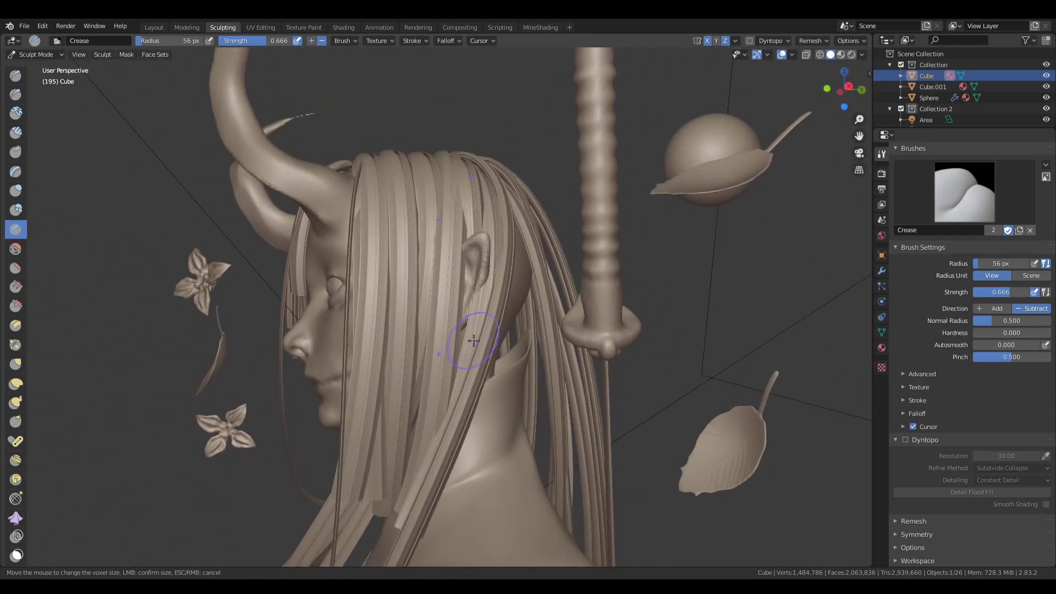
{"action": "mouse_move", "coordinate": [412, 279]}
{"action": "middle_mouse_down"}
{"action": "mouse_move", "coordinate": [520, 300]}
{"action": "mouse_move", "coordinate": [542, 286]}
{"action": "mouse_move", "coordinate": [586, 308]}
{"action": "mouse_move", "coordinate": [595, 329]}
{"action": "middle_mouse_up"}
{"action": "scroll", "coordinate": [550, 288], "scroll_direction": "up", "scroll_amount": 2}
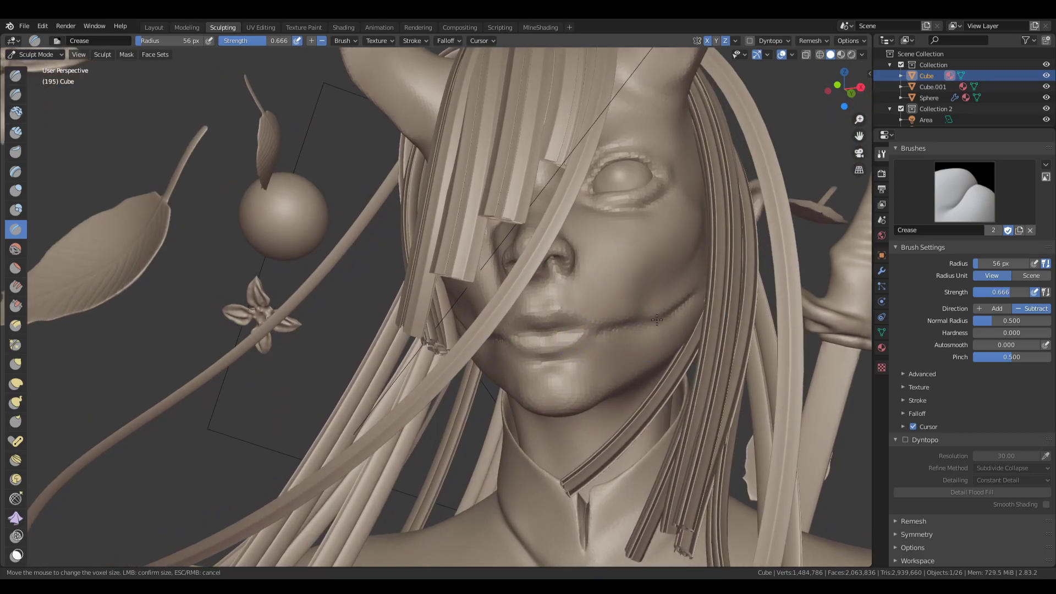
{"action": "scroll", "coordinate": [625, 327], "scroll_direction": "down", "scroll_amount": 5}
{"action": "middle_click_drag", "start_coordinate": [625, 326], "coordinate": [633, 329]}
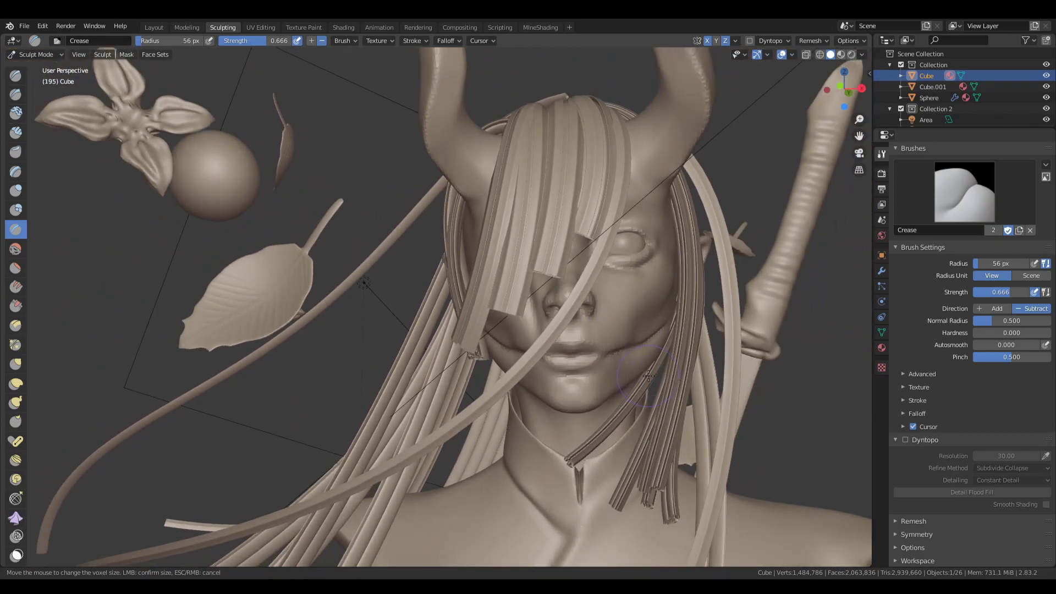
Switch to the Grab brush and enlarge its radius over the character's cheek.
{"action": "scroll", "coordinate": [637, 330], "scroll_direction": "up", "scroll_amount": 5}
{"action": "key", "text": "g"}
{"action": "key", "text": "f"}
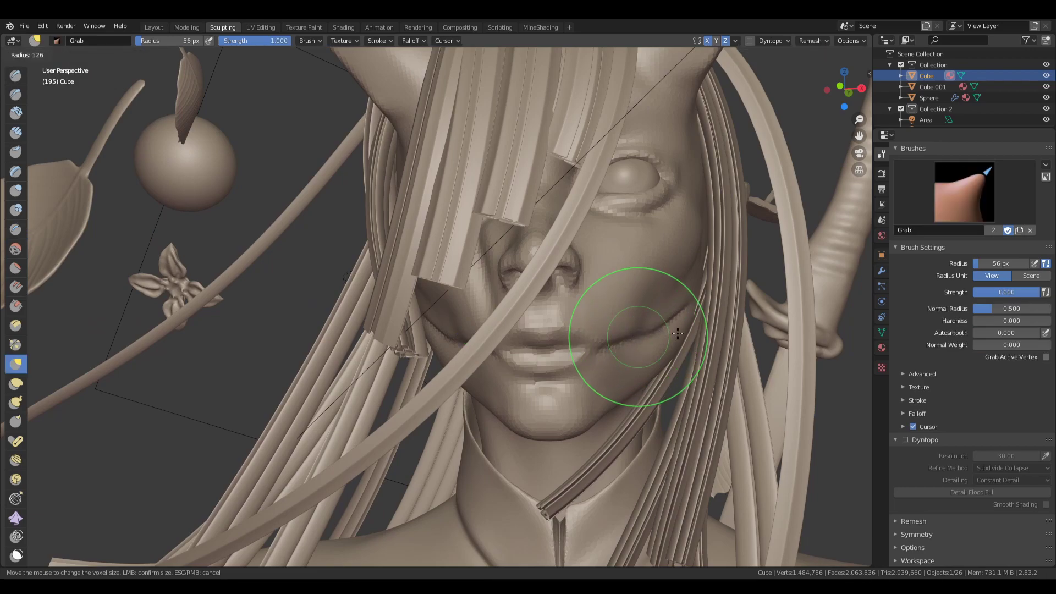
{"action": "left_click", "coordinate": [650, 337]}
{"action": "key", "text": "f"}
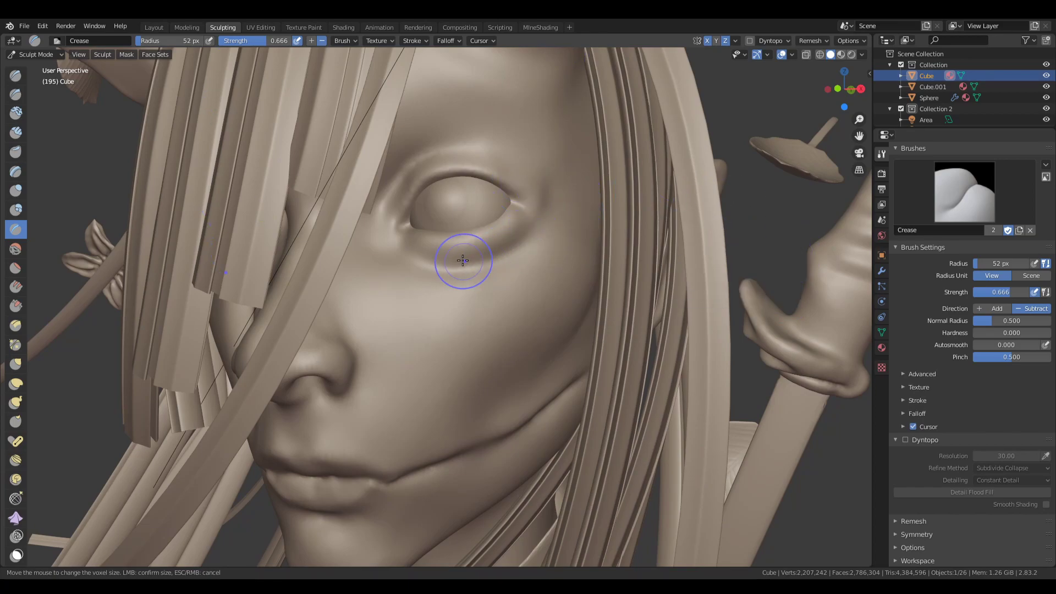
Carve a Crease stroke below the eye with a 52 px radius, and enlarge the brush radius to 74 px.
{"action": "mouse_move", "coordinate": [464, 260]}
{"action": "left_mouse_down"}
{"action": "mouse_move", "coordinate": [476, 279]}
{"action": "mouse_move", "coordinate": [489, 252]}
{"action": "mouse_move", "coordinate": [523, 234]}
{"action": "left_mouse_up"}
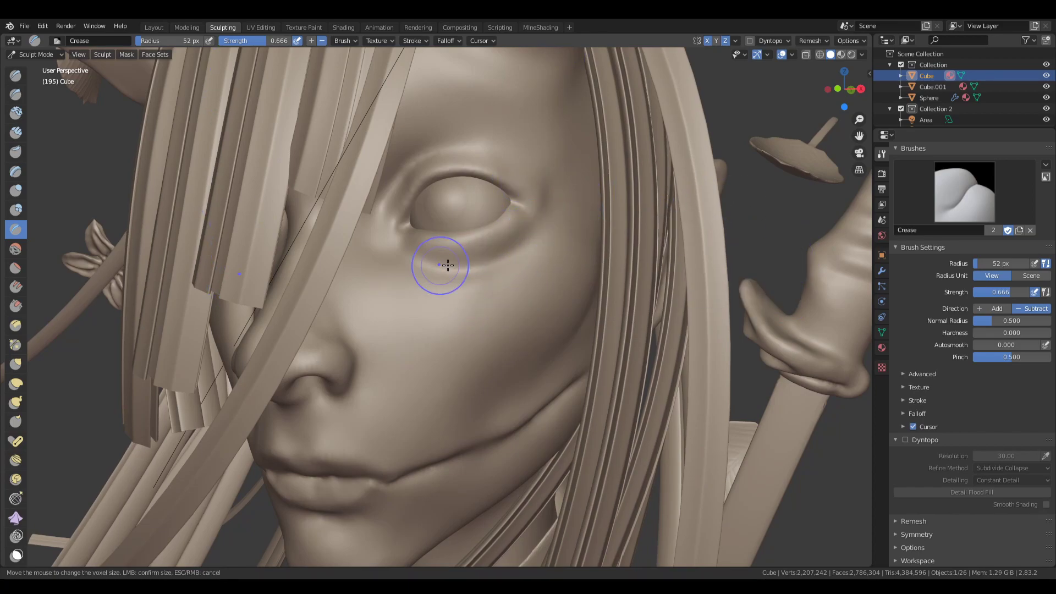
{"action": "key", "text": "f"}
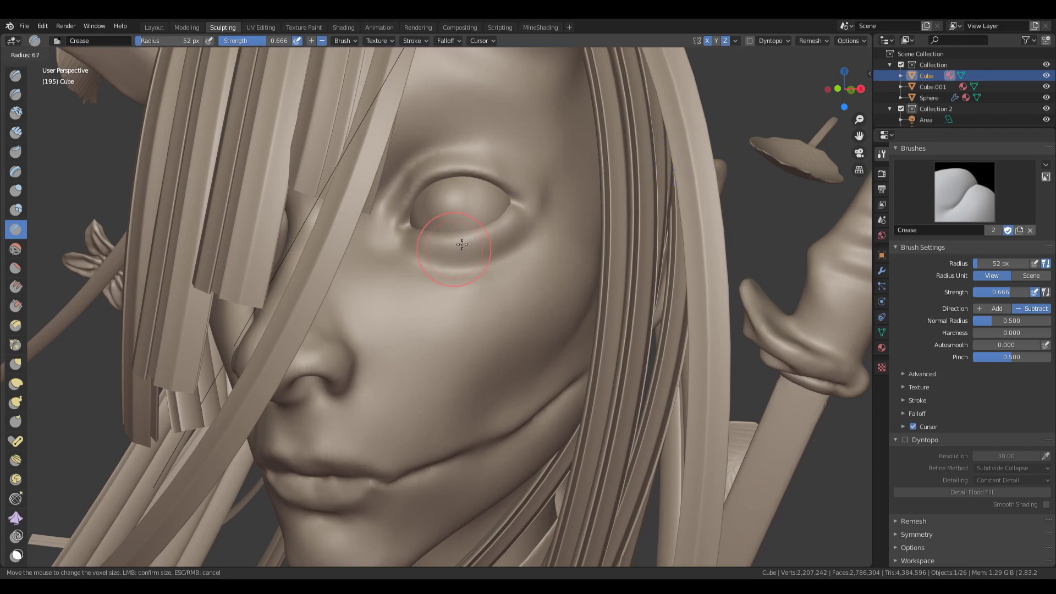
{"action": "left_click", "coordinate": [472, 258]}
{"action": "middle_click_drag", "start_coordinate": [501, 266], "coordinate": [513, 262]}
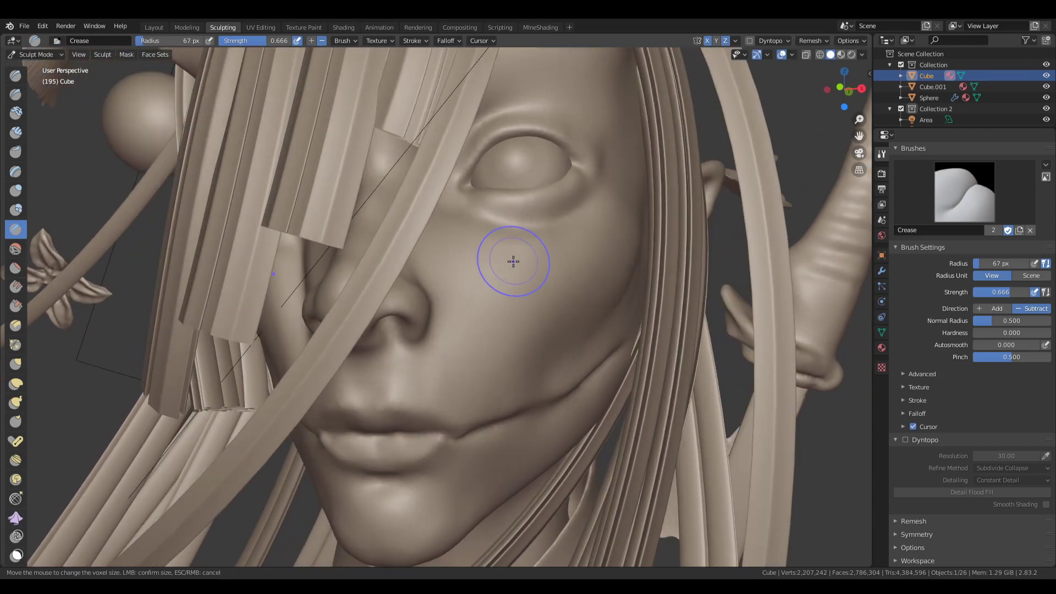
{"action": "key", "text": "f"}
{"action": "left_click", "coordinate": [512, 260]}
{"action": "middle_click_drag", "start_coordinate": [507, 323], "coordinate": [542, 278]}
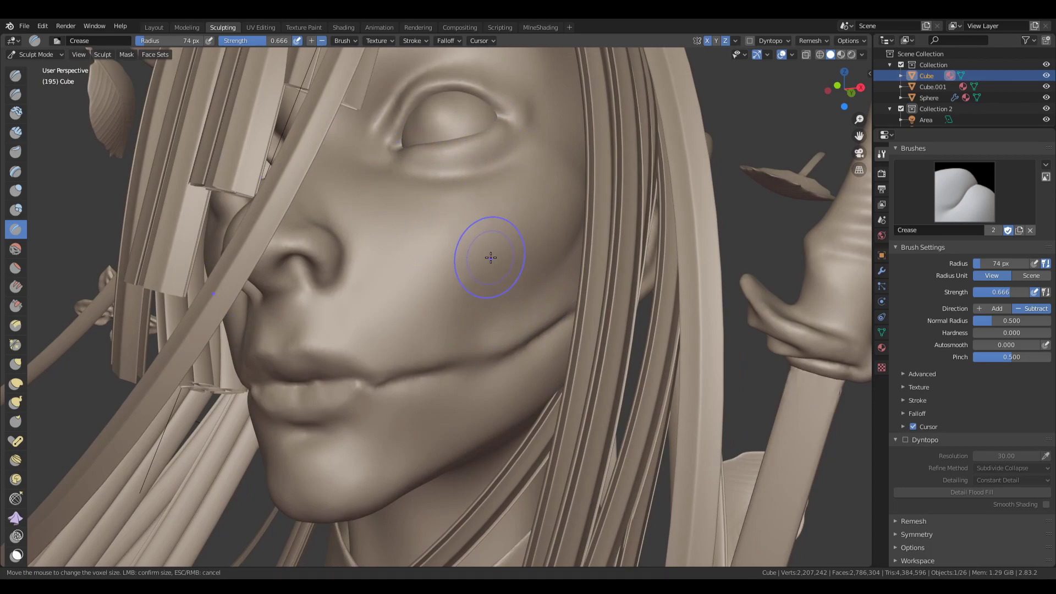
Raise a vertical ridge on the character's cheek using the Draw Sharp brush at 74 px radius and strength 1.000.
{"action": "middle_click_drag", "start_coordinate": [513, 224], "coordinate": [539, 304]}
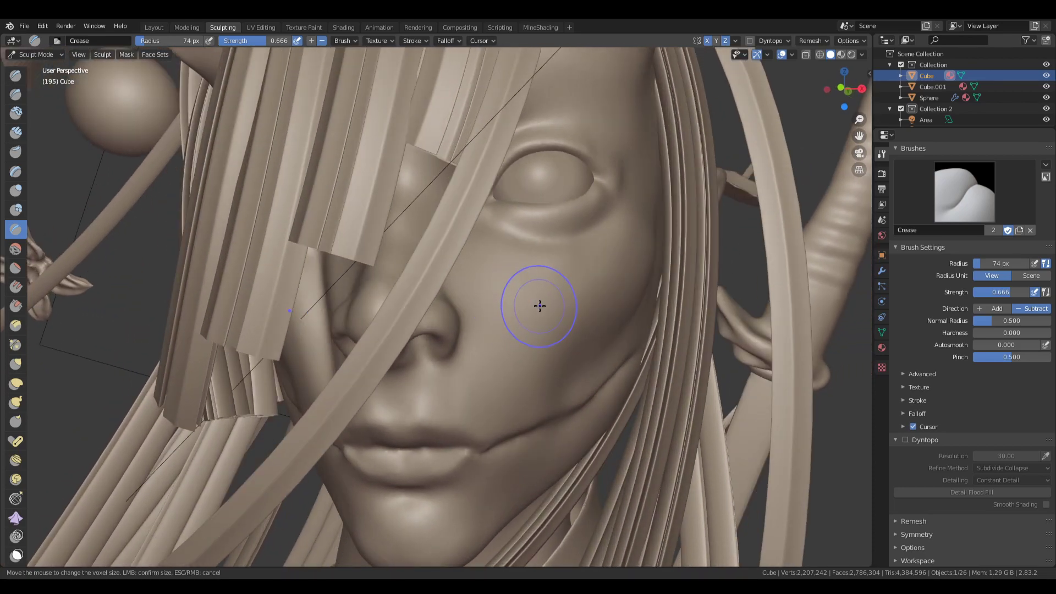
{"action": "key", "text": "q"}
{"action": "left_click", "coordinate": [526, 303]}
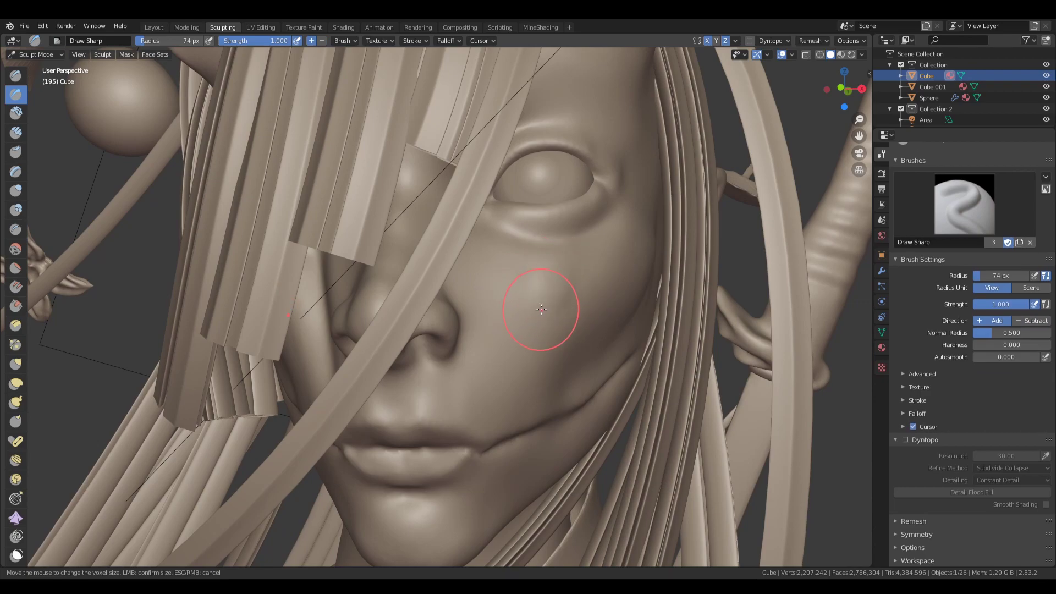
{"action": "mouse_move", "coordinate": [563, 330]}
{"action": "left_mouse_down"}
{"action": "mouse_move", "coordinate": [540, 359]}
{"action": "mouse_move", "coordinate": [562, 327]}
{"action": "left_mouse_up"}
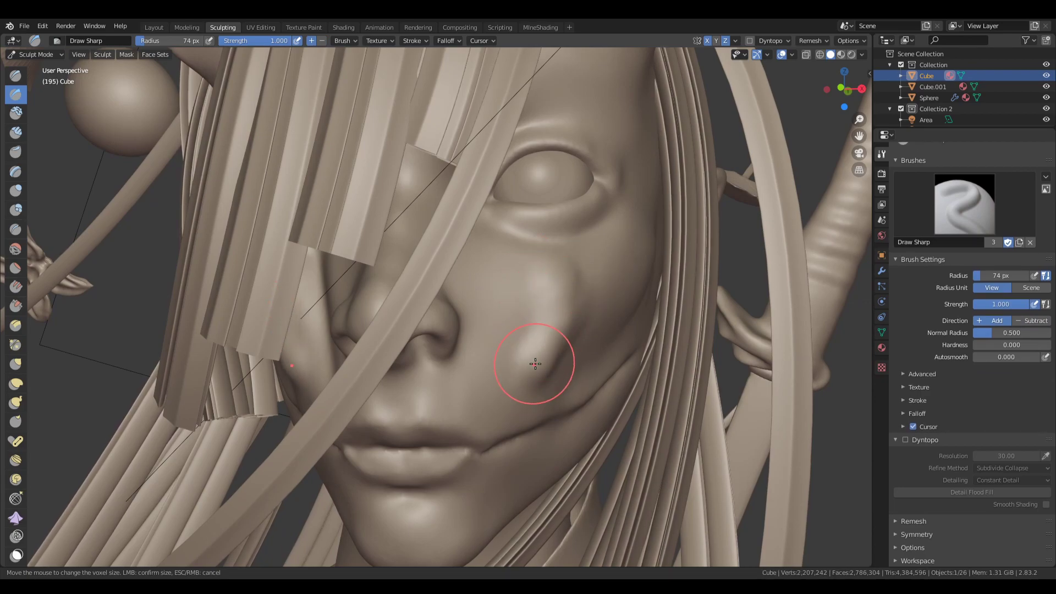
{"action": "mouse_move", "coordinate": [560, 272]}
{"action": "left_mouse_down"}
{"action": "mouse_move", "coordinate": [531, 361]}
{"action": "mouse_move", "coordinate": [565, 292]}
{"action": "left_mouse_up"}
Switch to the Grab brush, pull the lower cheek near the mouth line with a large radius, and set the radius to 155 px.
{"action": "scroll", "coordinate": [528, 346], "scroll_direction": "down", "scroll_amount": 2}
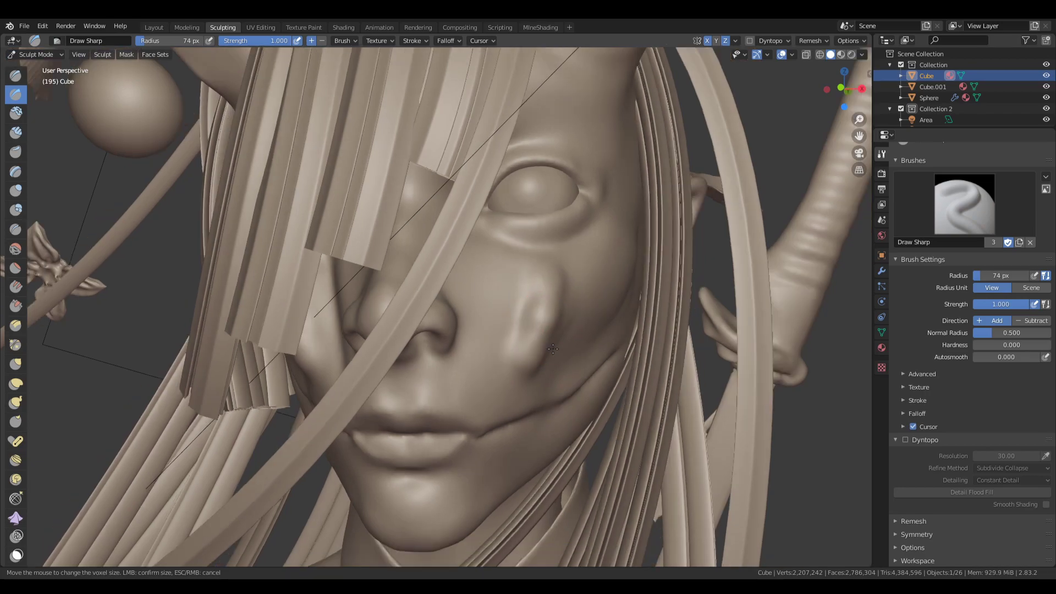
{"action": "key", "text": "g"}
{"action": "key", "text": "f"}
{"action": "left_click", "coordinate": [542, 344]}
{"action": "scroll", "coordinate": [539, 346], "scroll_direction": "down", "scroll_amount": 1}
{"action": "mouse_move", "coordinate": [539, 347]}
{"action": "middle_mouse_down"}
{"action": "mouse_move", "coordinate": [514, 361]}
{"action": "mouse_move", "coordinate": [551, 374]}
{"action": "middle_mouse_up"}
{"action": "key", "text": "f"}
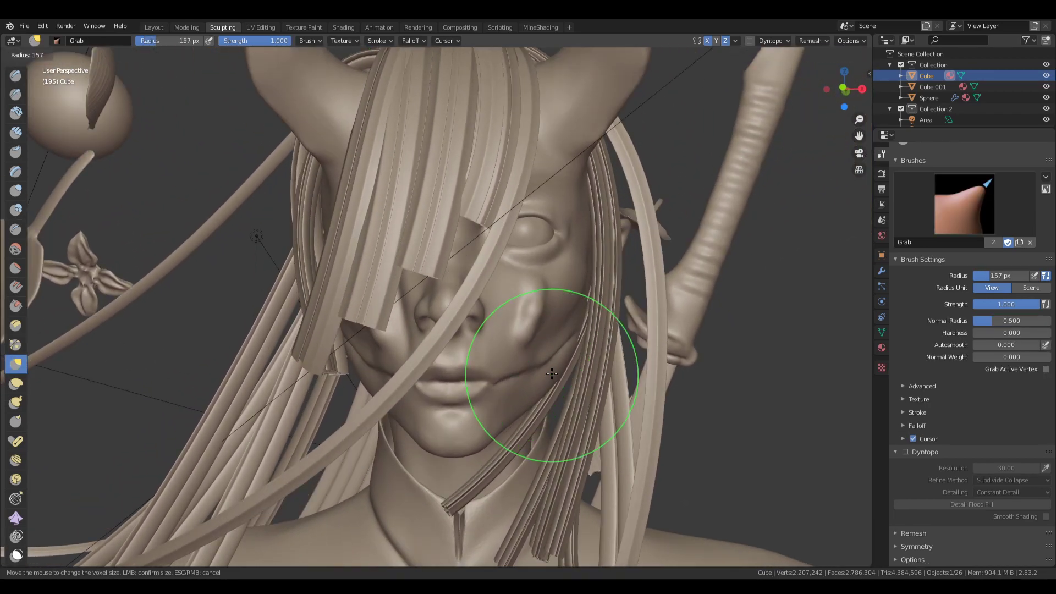
{"action": "left_click", "coordinate": [567, 373]}
{"action": "left_click_drag", "start_coordinate": [538, 359], "coordinate": [544, 368]}
{"action": "key", "text": "f"}
{"action": "left_click", "coordinate": [542, 368]}
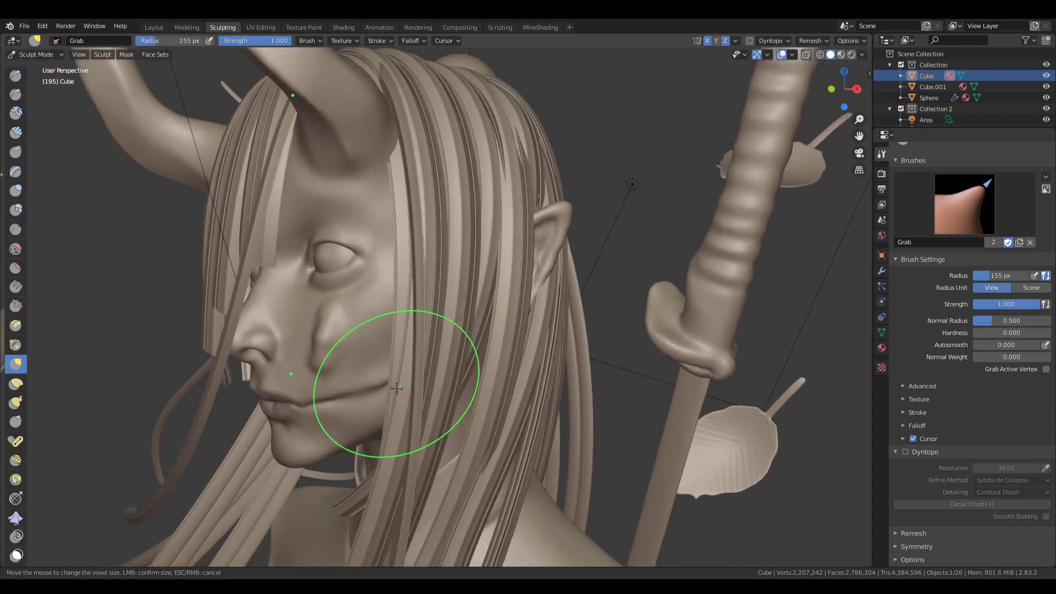
Reduce the Grab brush radius to 80 px for work on the cheek.
{"action": "mouse_move", "coordinate": [401, 378]}
{"action": "middle_mouse_down"}
{"action": "mouse_move", "coordinate": [375, 382]}
{"action": "mouse_move", "coordinate": [448, 342]}
{"action": "mouse_move", "coordinate": [393, 322]}
{"action": "mouse_move", "coordinate": [509, 301]}
{"action": "mouse_move", "coordinate": [523, 318]}
{"action": "mouse_move", "coordinate": [604, 349]}
{"action": "mouse_move", "coordinate": [576, 298]}
{"action": "mouse_move", "coordinate": [538, 295]}
{"action": "mouse_move", "coordinate": [519, 312]}
{"action": "middle_mouse_up"}
{"action": "key", "text": "f"}
{"action": "left_click", "coordinate": [407, 317]}
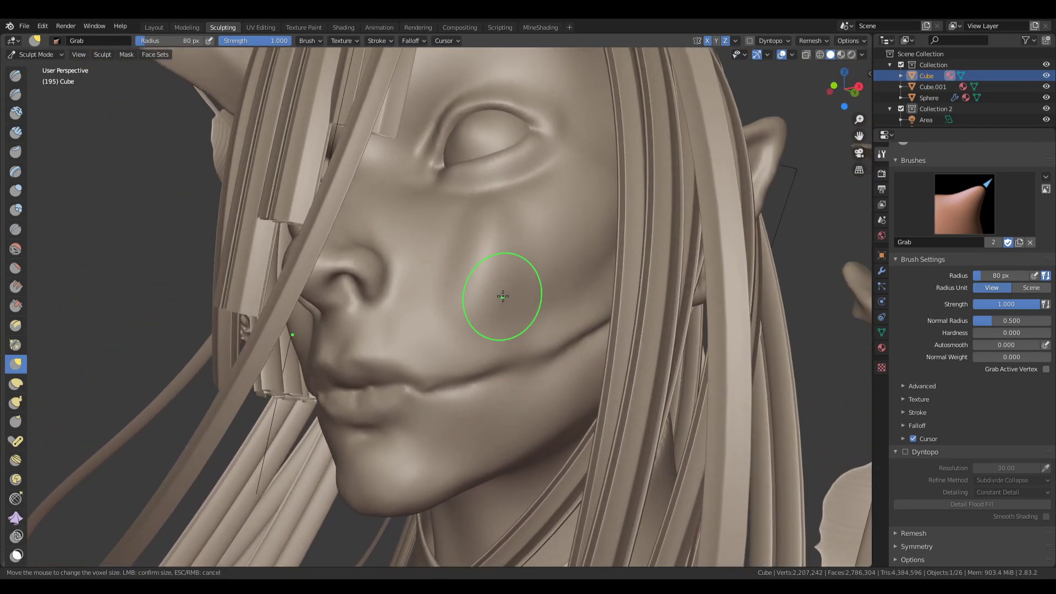
{"action": "middle_click_drag", "start_coordinate": [507, 309], "coordinate": [668, 490]}
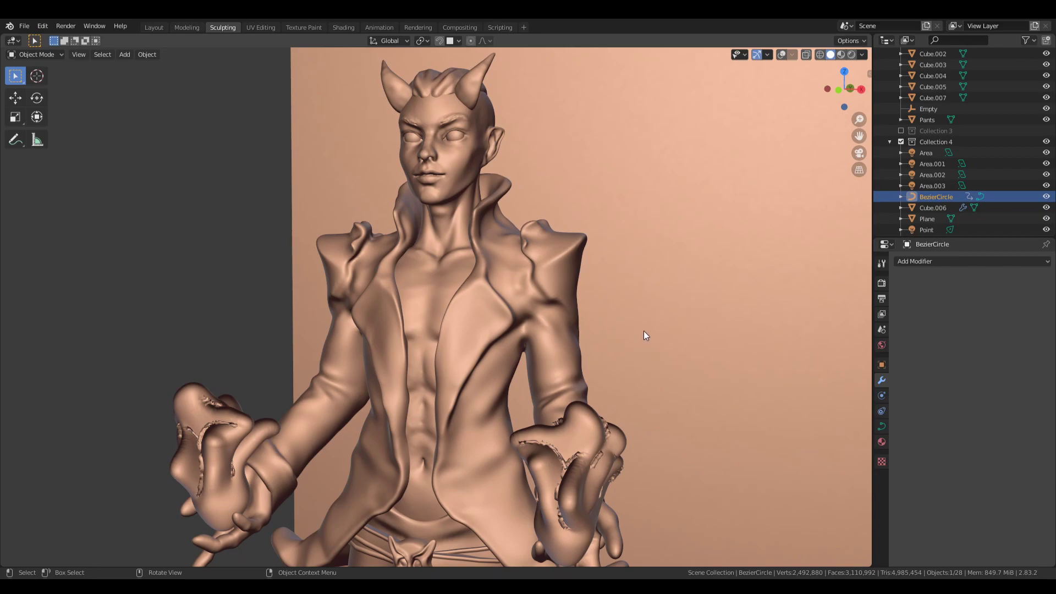
Show the viewport's view settings and set the focal length to 50 mm.
{"action": "key", "text": "n"}
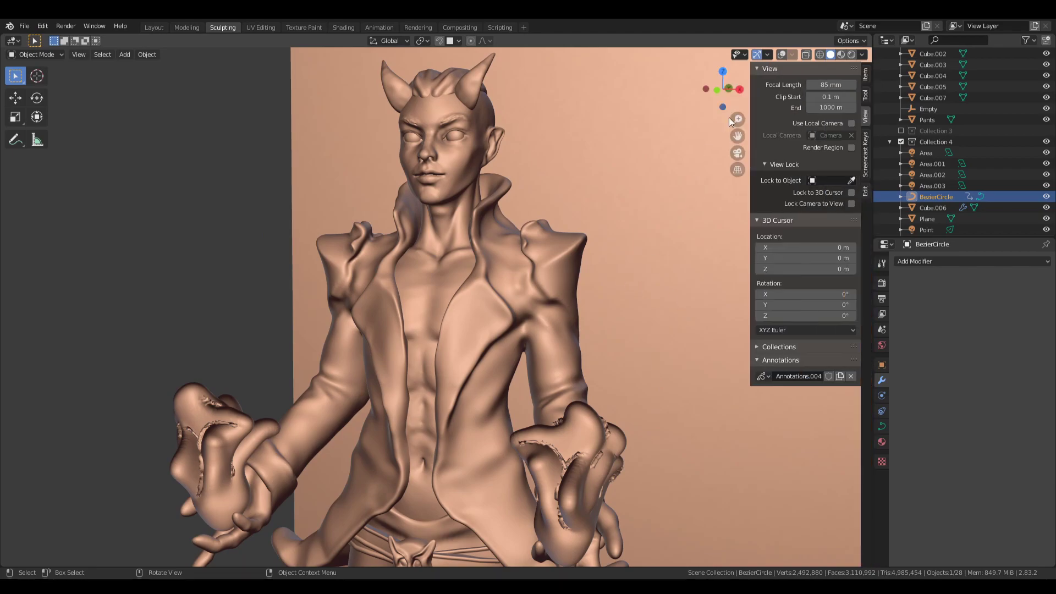
{"action": "left_click", "coordinate": [830, 85]}
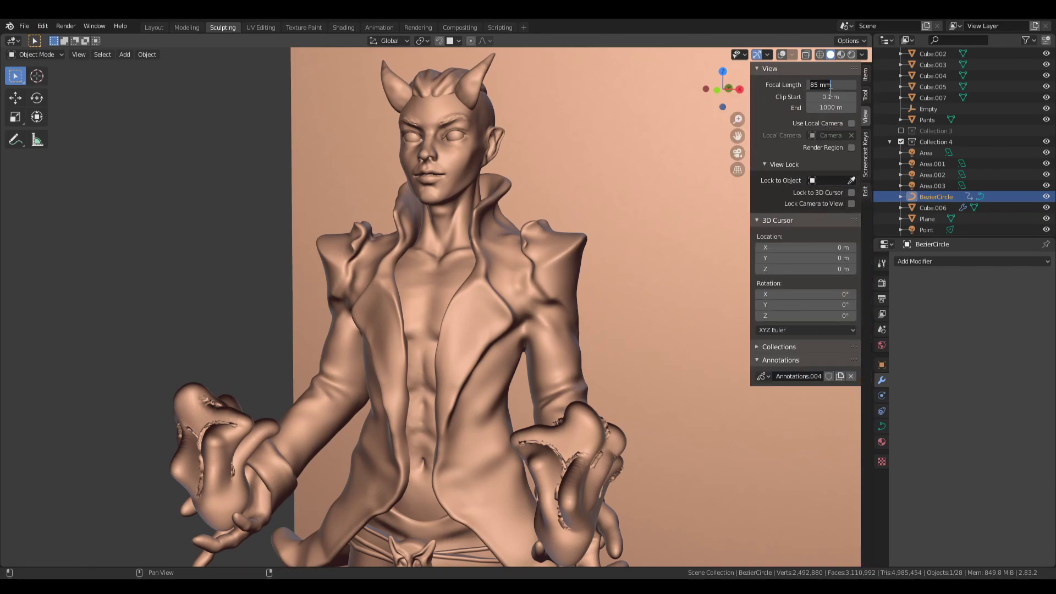
{"action": "left_click", "coordinate": [762, 115]}
{"action": "left_click", "coordinate": [830, 84]}
{"action": "left_click", "coordinate": [787, 121]}
{"action": "left_click", "coordinate": [829, 85]}
{"action": "key", "text": "Return"}
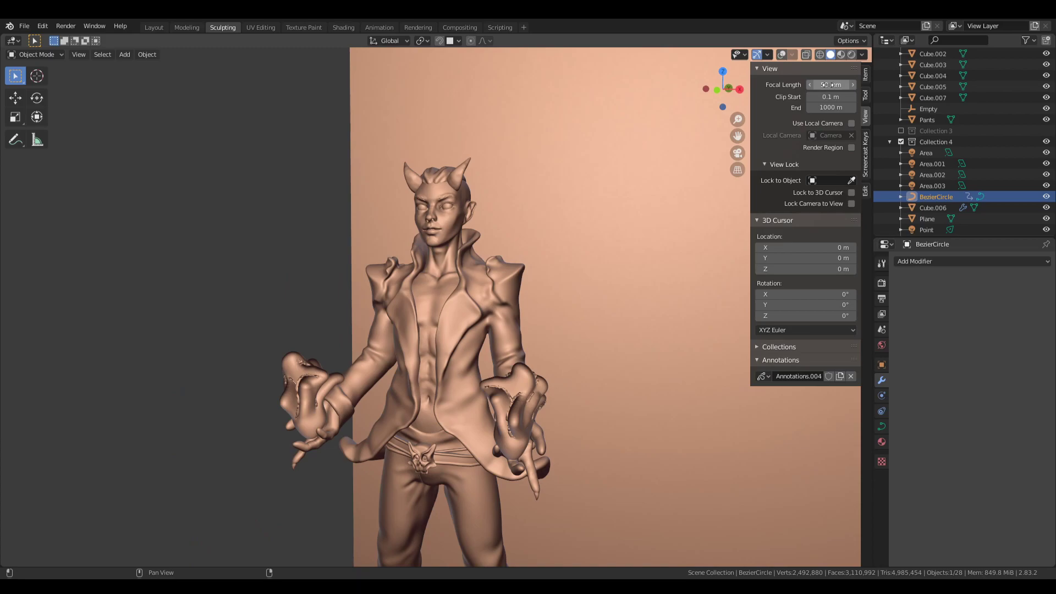
Examine the horned character's face and side profile at the 50 mm focal length.
{"action": "scroll", "coordinate": [496, 136], "scroll_direction": "up", "scroll_amount": 6}
{"action": "middle_click_drag", "start_coordinate": [497, 136], "coordinate": [515, 300], "text": "shift"}
{"action": "scroll", "coordinate": [484, 306], "scroll_direction": "up", "scroll_amount": 4}
{"action": "scroll", "coordinate": [515, 299], "scroll_direction": "up", "scroll_amount": 2}
{"action": "mouse_move", "coordinate": [524, 240]}
{"action": "middle_mouse_down"}
{"action": "mouse_move", "coordinate": [578, 242]}
{"action": "mouse_move", "coordinate": [483, 242]}
{"action": "mouse_move", "coordinate": [401, 267]}
{"action": "mouse_move", "coordinate": [248, 232]}
{"action": "middle_mouse_up"}
{"action": "scroll", "coordinate": [519, 253], "scroll_direction": "down", "scroll_amount": 3}
{"action": "scroll", "coordinate": [519, 254], "scroll_direction": "up", "scroll_amount": 2}
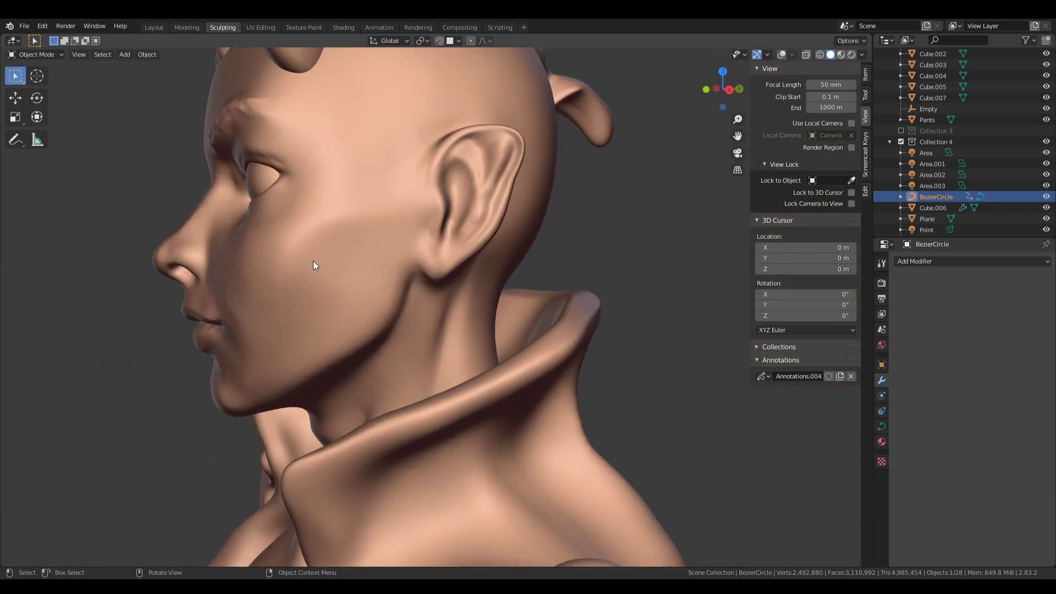
{"action": "middle_click_drag", "start_coordinate": [313, 261], "coordinate": [383, 269]}
{"action": "scroll", "coordinate": [515, 200], "scroll_direction": "down", "scroll_amount": 4}
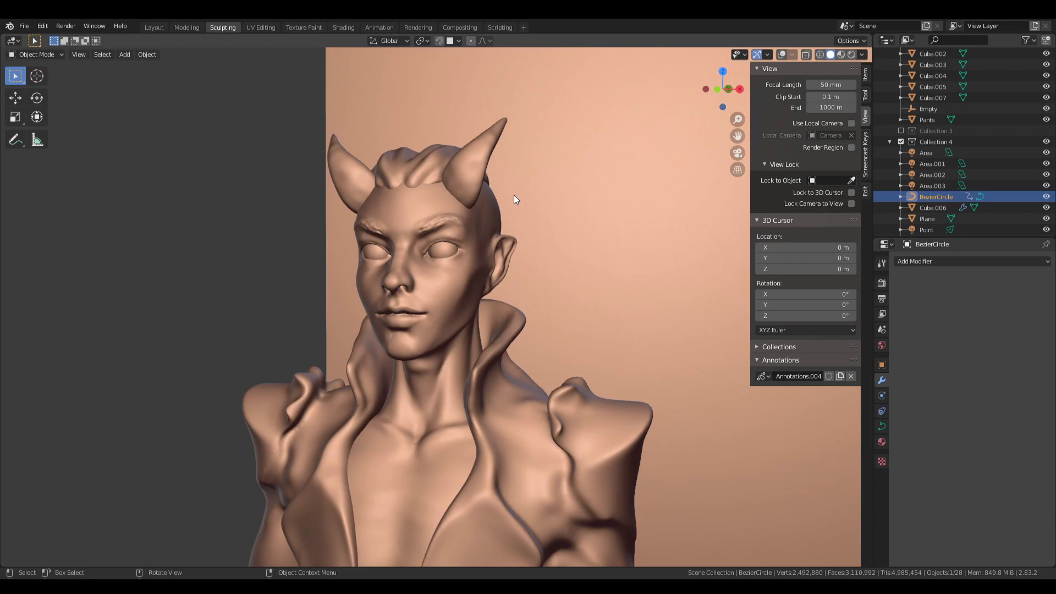
Set the viewport focal length to 85 mm and compare the look of the horned character's head and bust.
{"action": "left_click", "coordinate": [826, 84]}
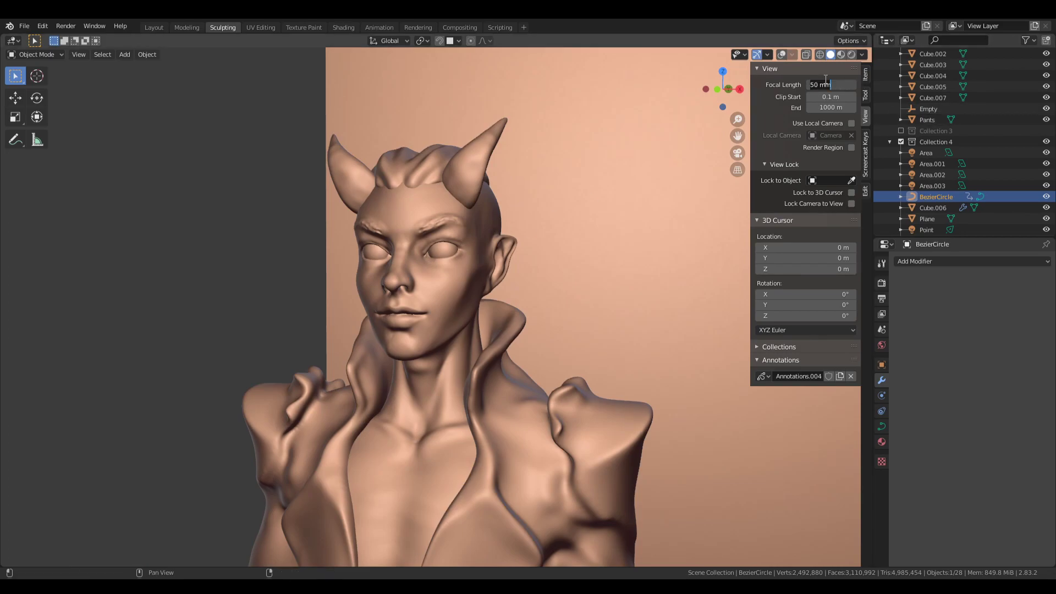
{"action": "type", "text": "85"}
{"action": "key", "text": "Return"}
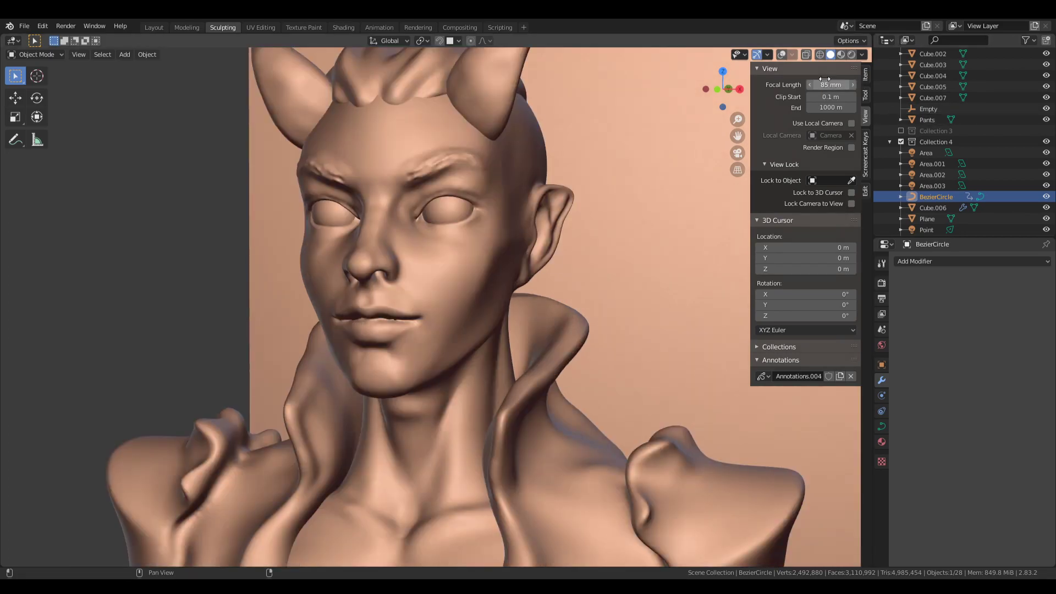
{"action": "left_click", "coordinate": [824, 84]}
{"action": "key", "text": "Return"}
{"action": "mouse_move", "coordinate": [658, 170]}
{"action": "middle_mouse_down"}
{"action": "mouse_move", "coordinate": [599, 233]}
{"action": "mouse_move", "coordinate": [577, 231]}
{"action": "mouse_move", "coordinate": [609, 242]}
{"action": "mouse_move", "coordinate": [556, 233]}
{"action": "middle_mouse_up"}
{"action": "scroll", "coordinate": [555, 233], "scroll_direction": "down", "scroll_amount": 5}
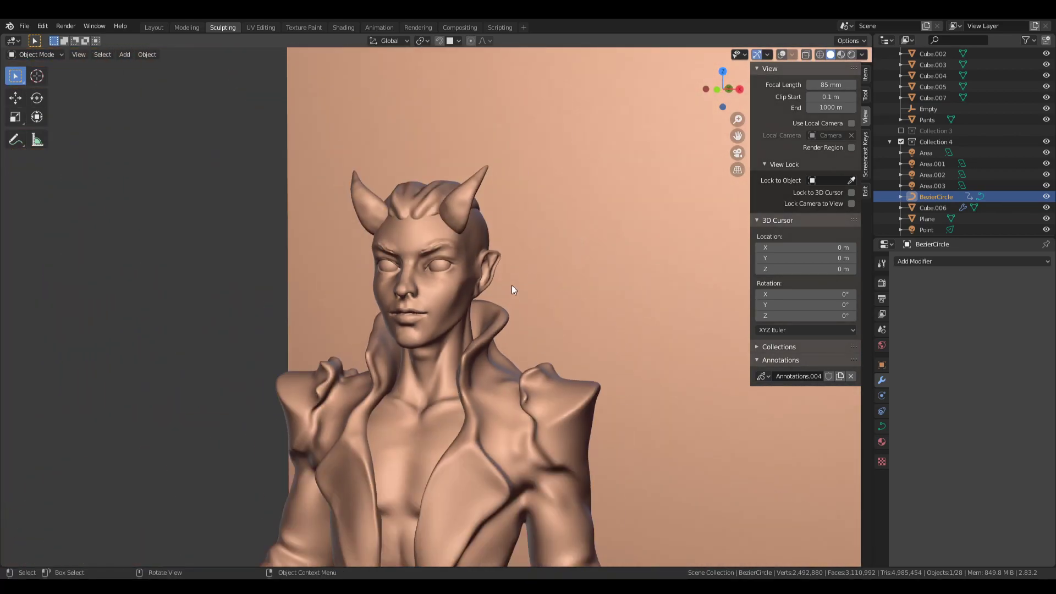
{"action": "scroll", "coordinate": [466, 284], "scroll_direction": "up", "scroll_amount": 3}
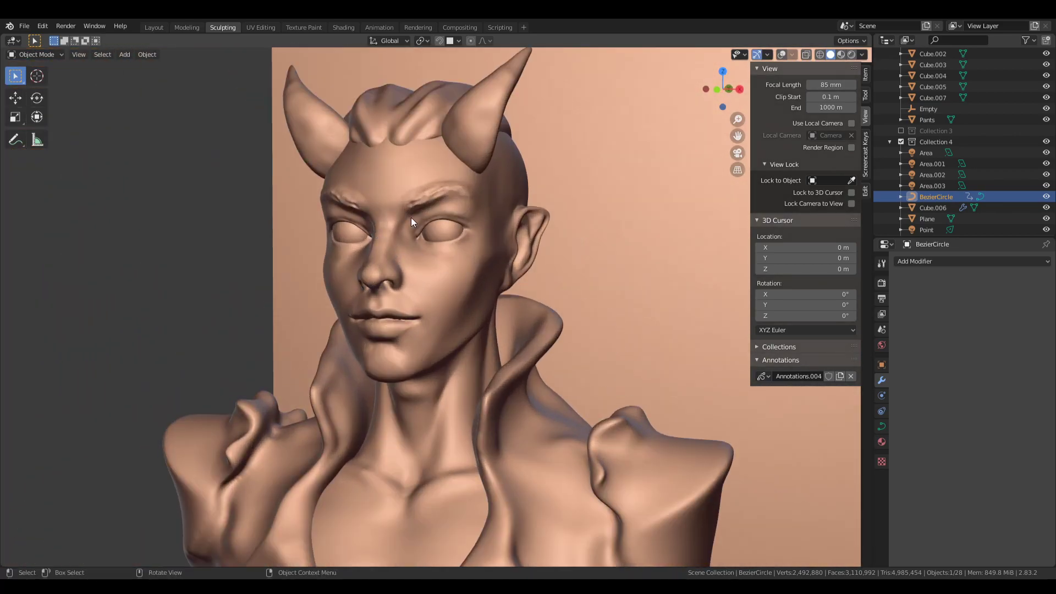
{"action": "middle_click_drag", "start_coordinate": [421, 200], "coordinate": [493, 221]}
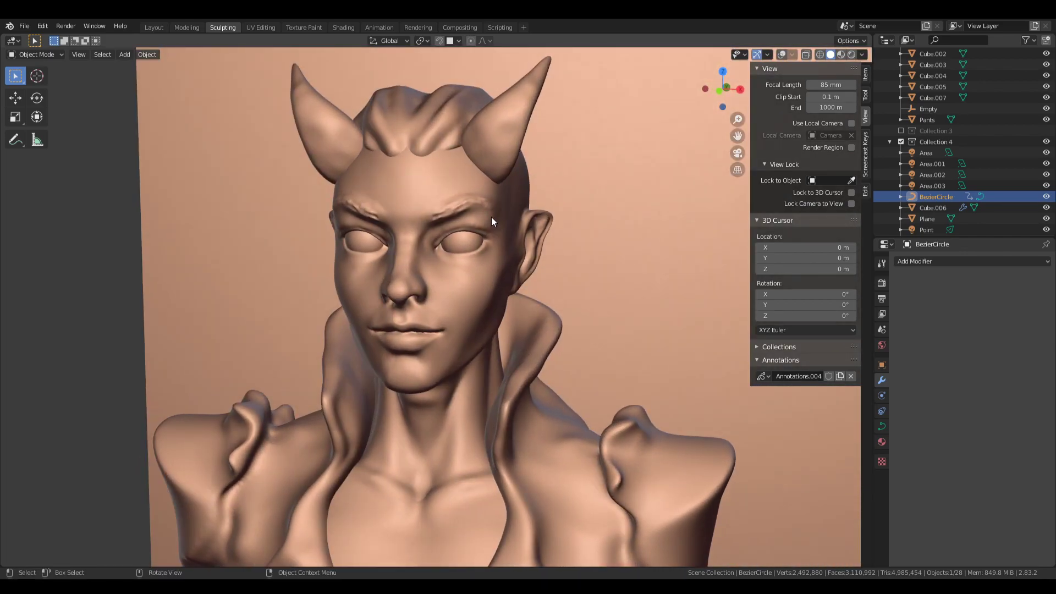
Set the Scrape/Peaks brush radius to 97 px on the long-haired character's face.
{"action": "key", "text": "shift"}
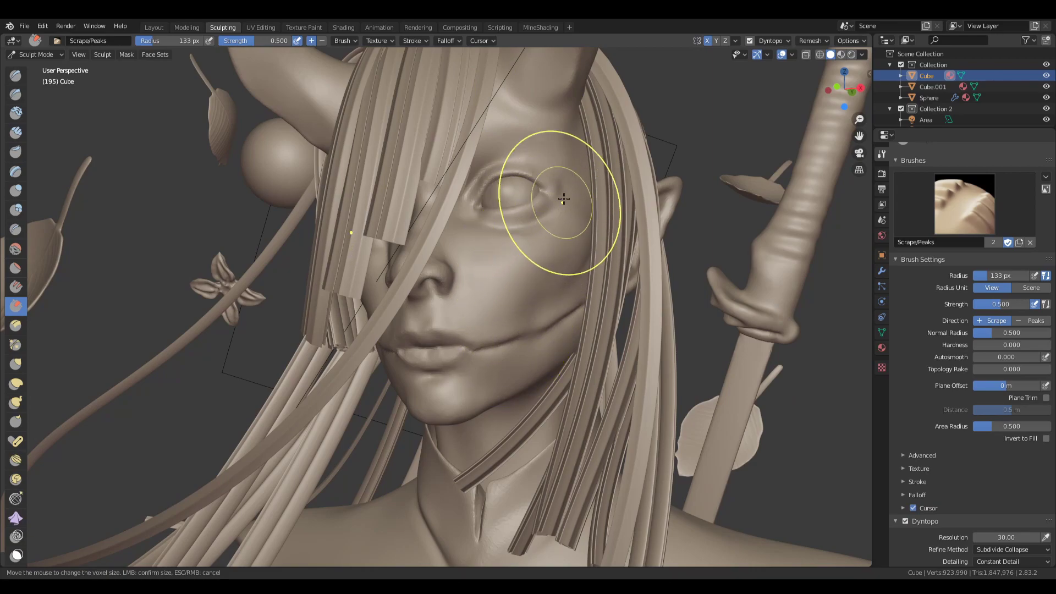
{"action": "key", "text": "f"}
{"action": "left_click", "coordinate": [493, 272]}
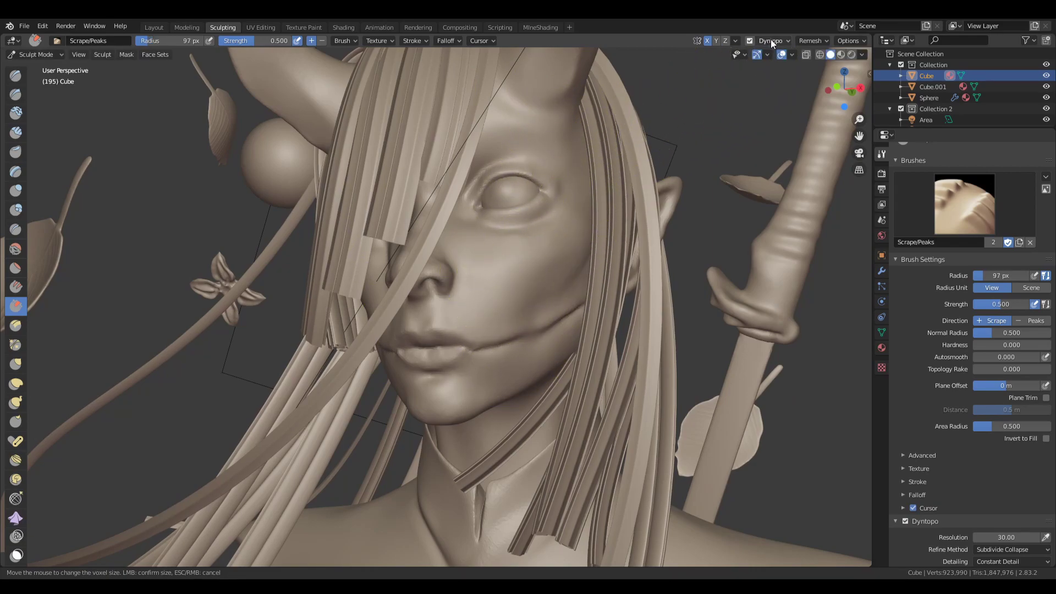
Review the remesh options and the Dyntopo settings, including the available detailing methods.
{"action": "left_click", "coordinate": [805, 42]}
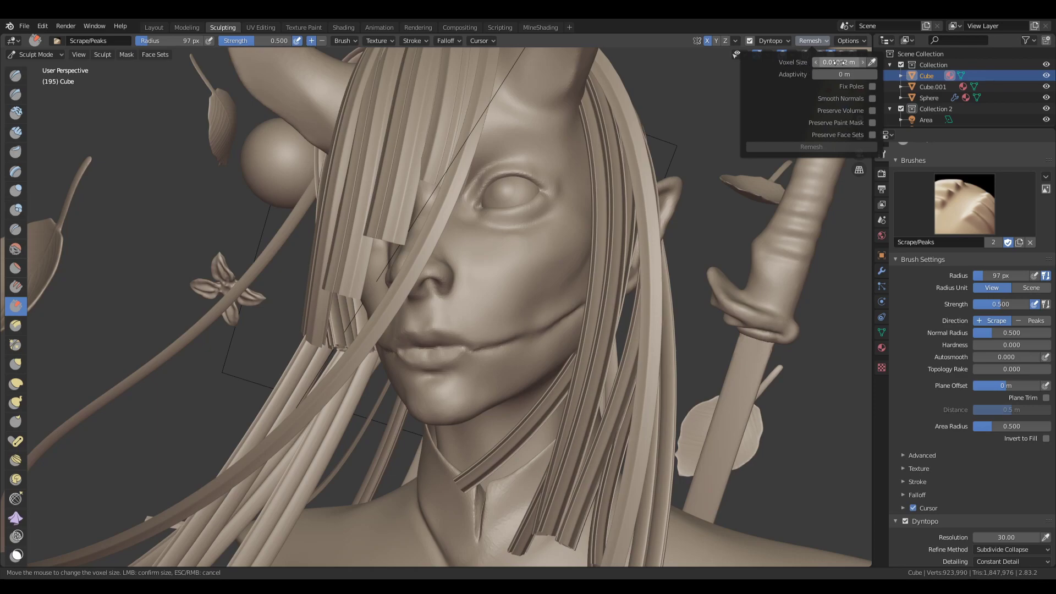
{"action": "left_click", "coordinate": [779, 41]}
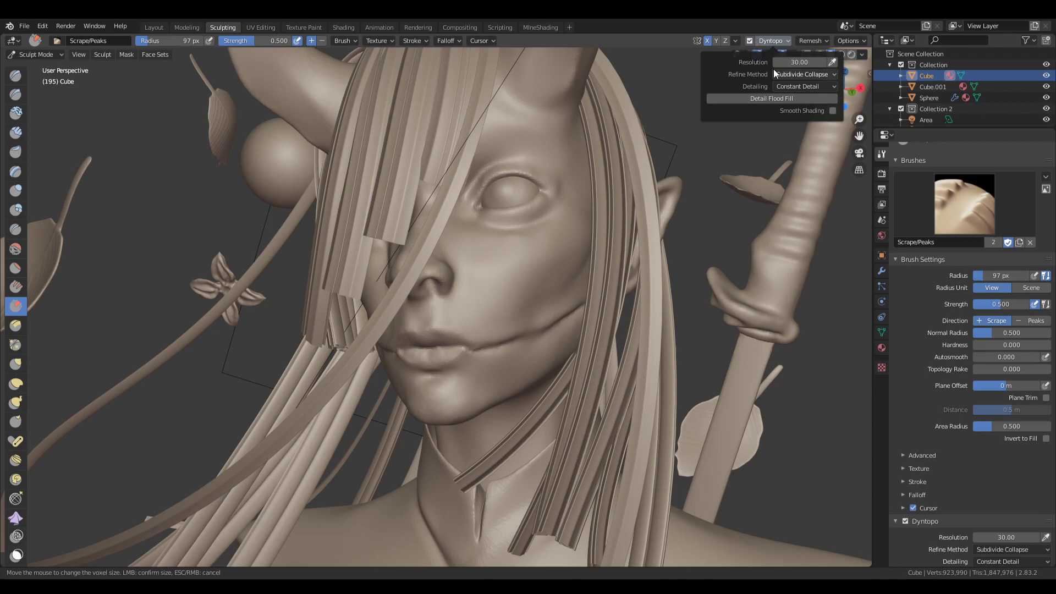
{"action": "left_click", "coordinate": [794, 86]}
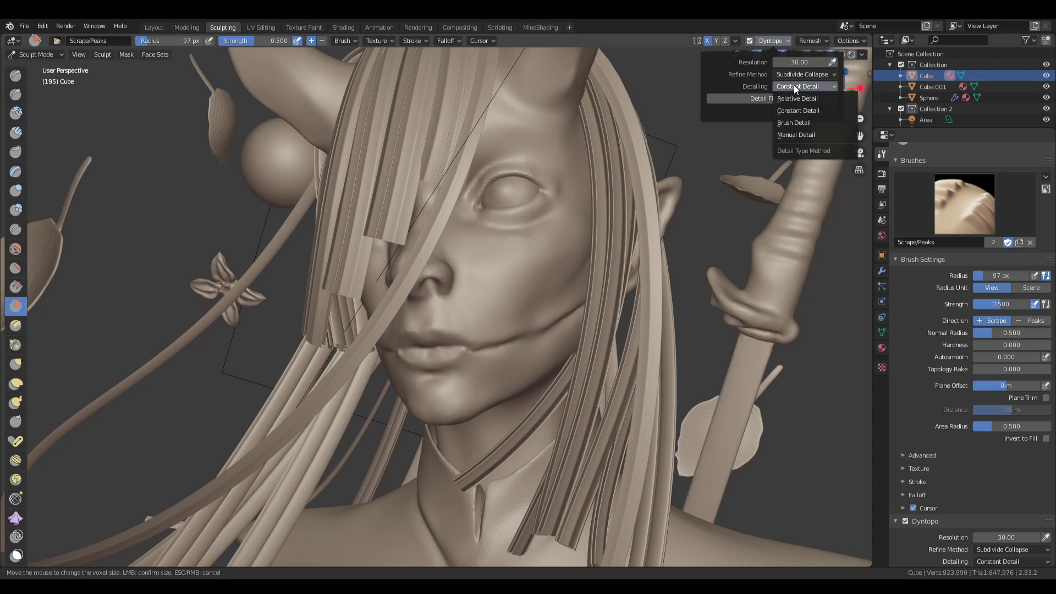
{"action": "left_click", "coordinate": [798, 86]}
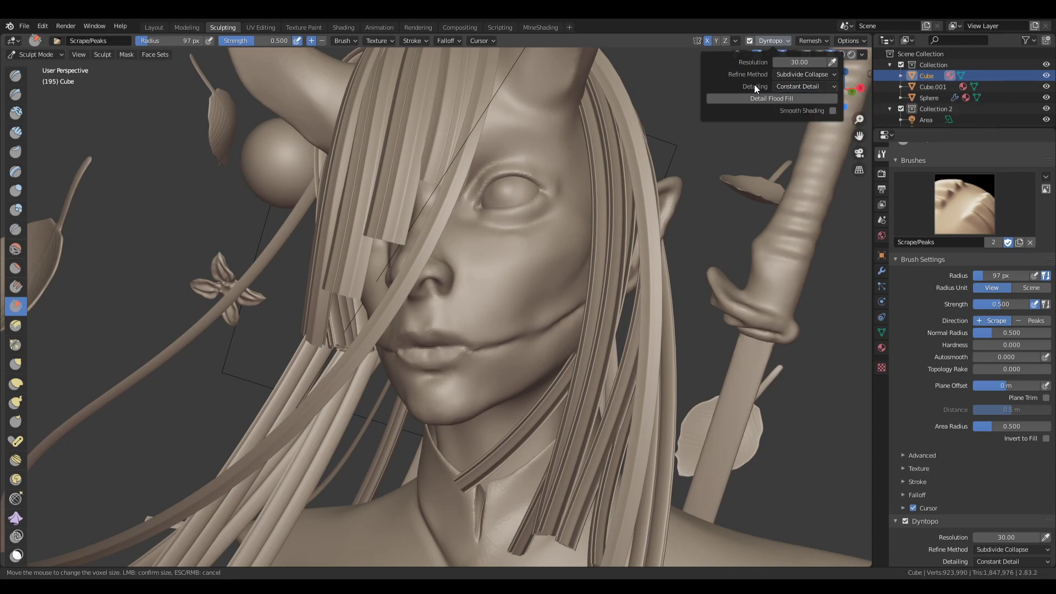
{"action": "key", "text": "shift+d"}
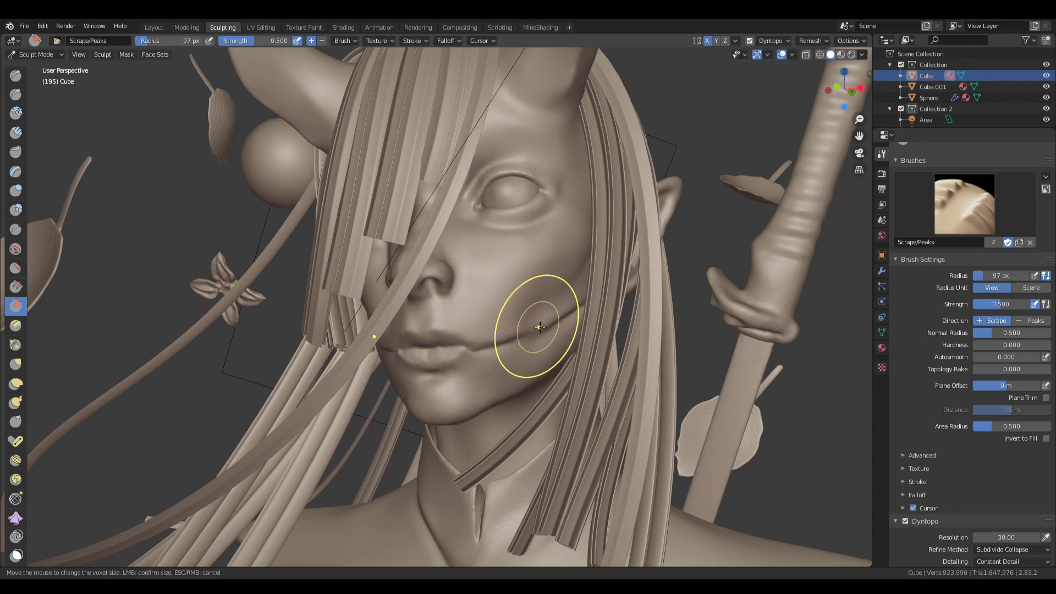
Set the Scrape/Peaks brush radius to 51 px close up on the long-haired character's cheek.
{"action": "scroll", "coordinate": [550, 287], "scroll_direction": "up", "scroll_amount": 5}
{"action": "scroll", "coordinate": [602, 259], "scroll_direction": "down", "scroll_amount": 4}
{"action": "key", "text": "f"}
{"action": "middle_click_drag", "start_coordinate": [550, 266], "coordinate": [487, 273]}
{"action": "left_click", "coordinate": [466, 283]}
{"action": "scroll", "coordinate": [472, 281], "scroll_direction": "up", "scroll_amount": 2}
{"action": "key", "text": "f"}
{"action": "left_click", "coordinate": [462, 273]}
{"action": "scroll", "coordinate": [488, 273], "scroll_direction": "up", "scroll_amount": 2}
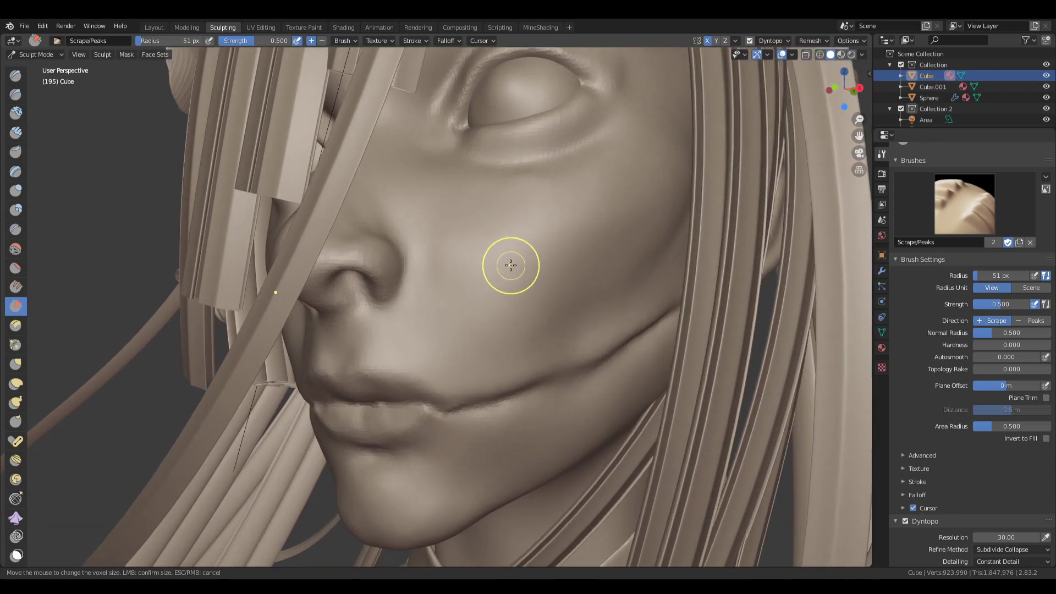
Add a diagonal stroke across the cheek with the Draw brush at 44 px radius and smooth it down.
{"action": "key", "text": "x"}
{"action": "left_click_drag", "start_coordinate": [550, 225], "coordinate": [480, 296]}
{"action": "middle_click_drag", "start_coordinate": [490, 285], "coordinate": [511, 284]}
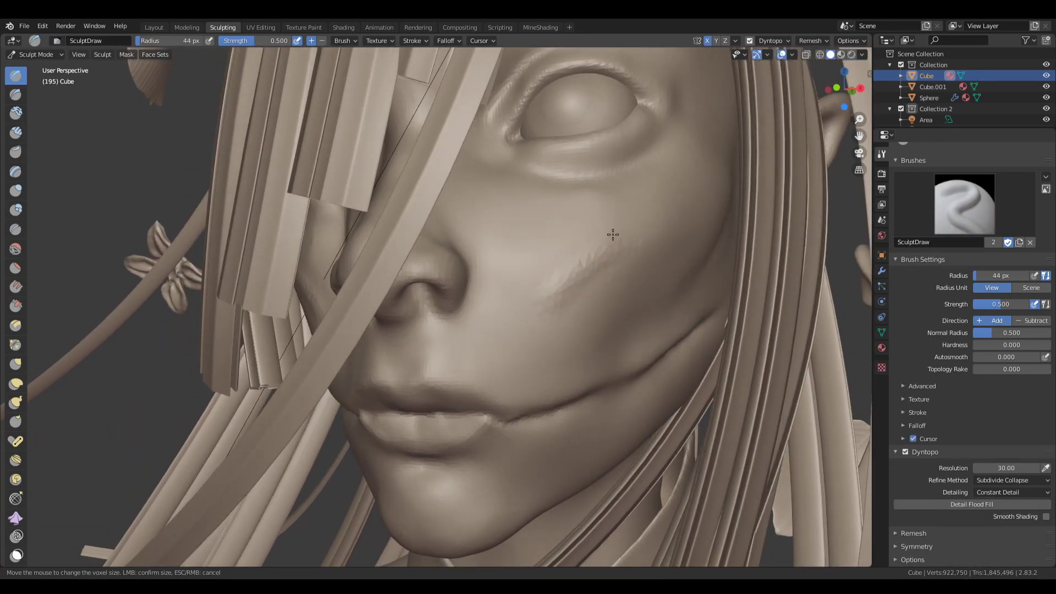
{"action": "mouse_move", "coordinate": [613, 234]}
{"action": "left_mouse_down", "text": "shift"}
{"action": "mouse_move", "coordinate": [589, 239]}
{"action": "mouse_move", "coordinate": [546, 286]}
{"action": "left_mouse_up", "text": "shift"}
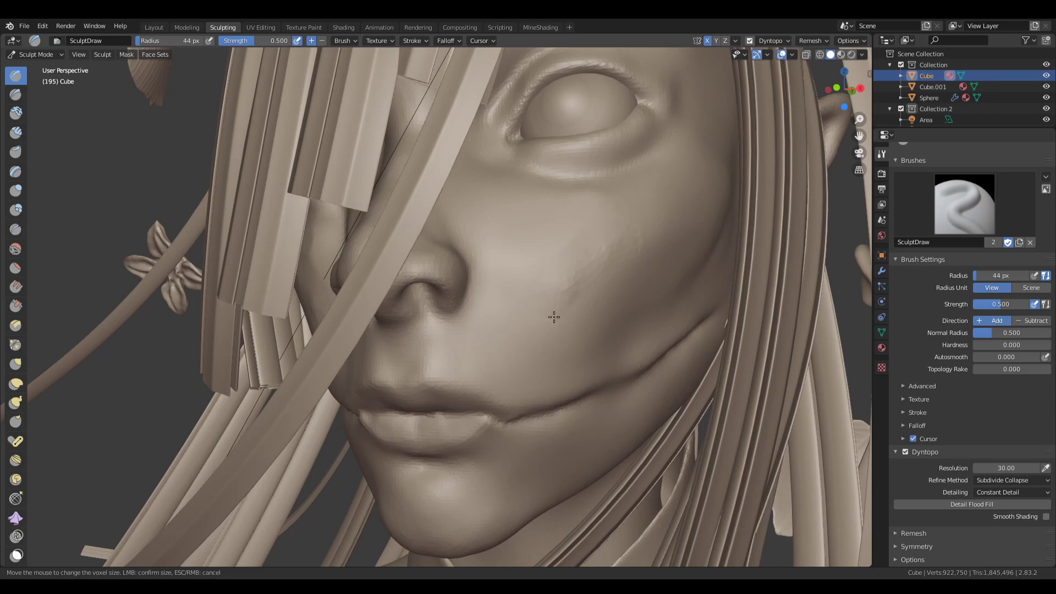
Examine the long-haired character's face from the front and side, and open the remesh options.
{"action": "scroll", "coordinate": [610, 274], "scroll_direction": "down", "scroll_amount": 3}
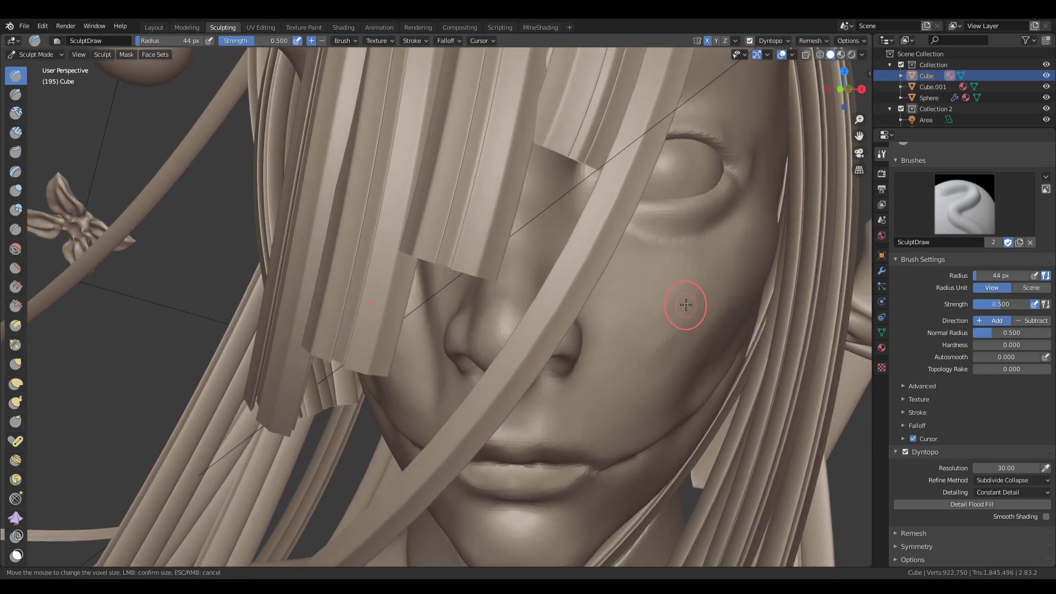
{"action": "scroll", "coordinate": [684, 307], "scroll_direction": "down", "scroll_amount": 3}
{"action": "mouse_move", "coordinate": [632, 295]}
{"action": "middle_mouse_down"}
{"action": "mouse_move", "coordinate": [573, 311]}
{"action": "mouse_move", "coordinate": [446, 277]}
{"action": "mouse_move", "coordinate": [418, 297]}
{"action": "mouse_move", "coordinate": [472, 307]}
{"action": "mouse_move", "coordinate": [552, 282]}
{"action": "middle_mouse_up"}
{"action": "scroll", "coordinate": [446, 276], "scroll_direction": "up", "scroll_amount": 3}
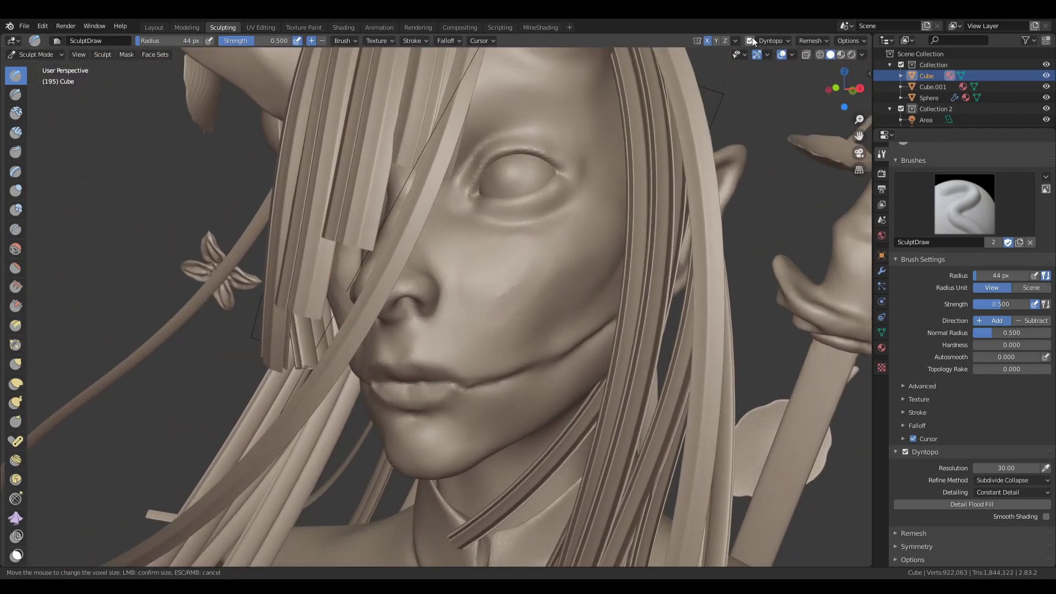
{"action": "mouse_move", "coordinate": [615, 228]}
{"action": "middle_mouse_down"}
{"action": "mouse_move", "coordinate": [534, 283]}
{"action": "mouse_move", "coordinate": [569, 238]}
{"action": "mouse_move", "coordinate": [547, 307]}
{"action": "mouse_move", "coordinate": [481, 318]}
{"action": "middle_mouse_up"}
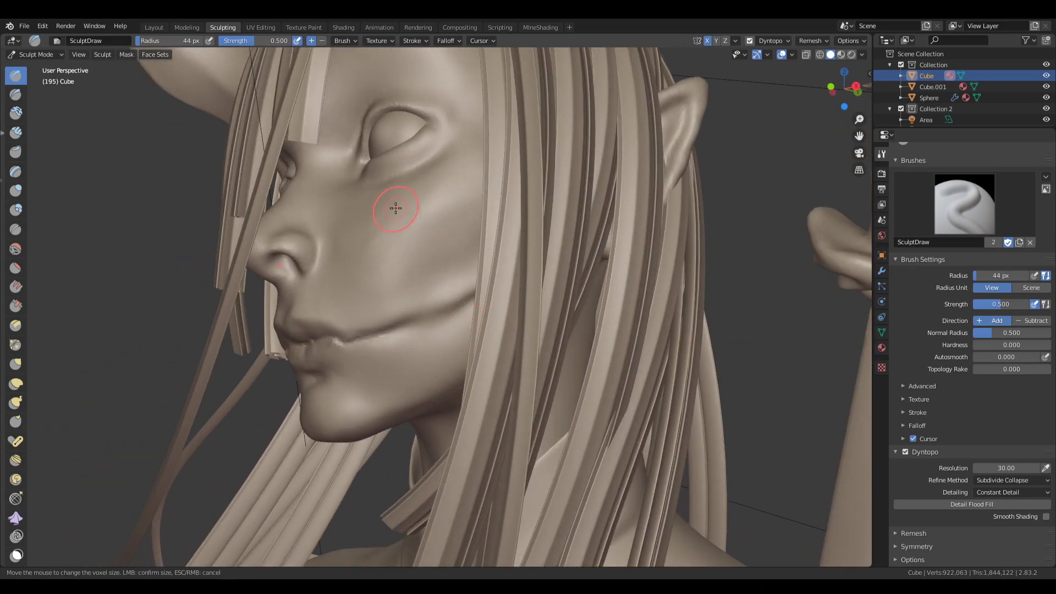
{"action": "middle_click_drag", "start_coordinate": [395, 208], "coordinate": [450, 235]}
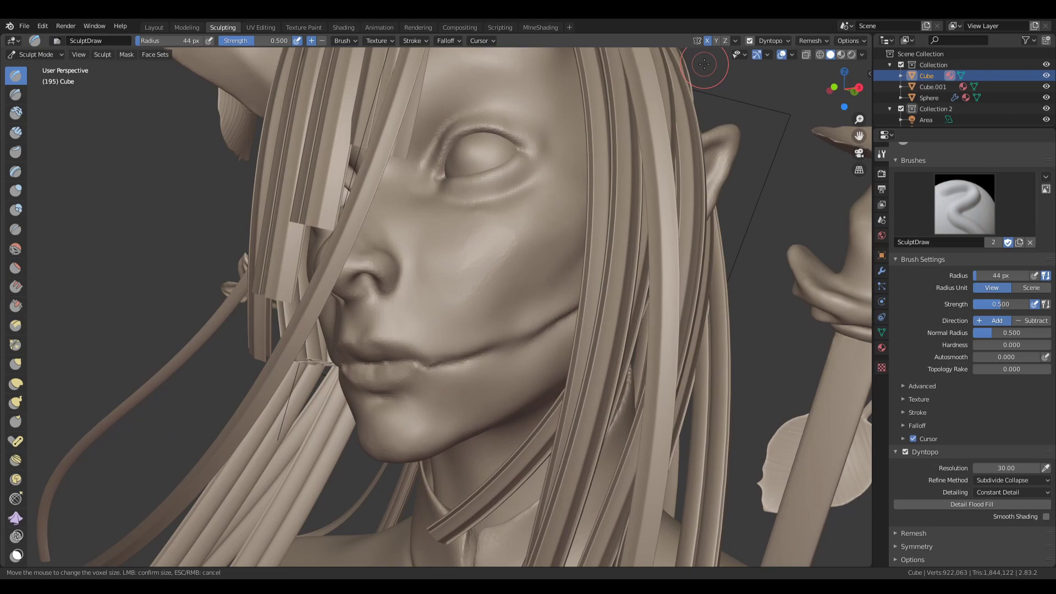
{"action": "middle_click_drag", "start_coordinate": [710, 66], "coordinate": [573, 218]}
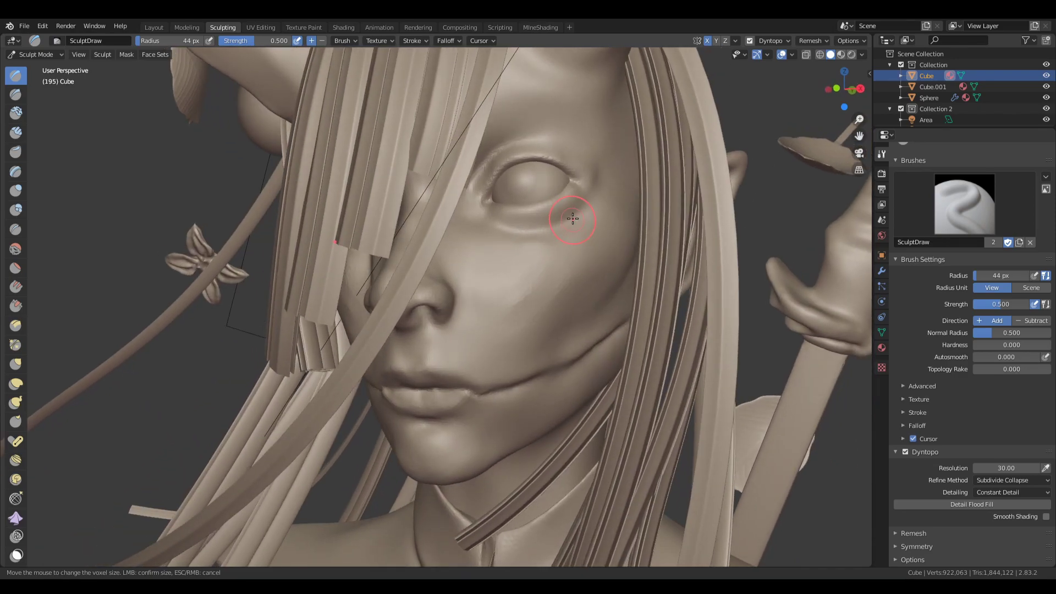
{"action": "left_click", "coordinate": [811, 43]}
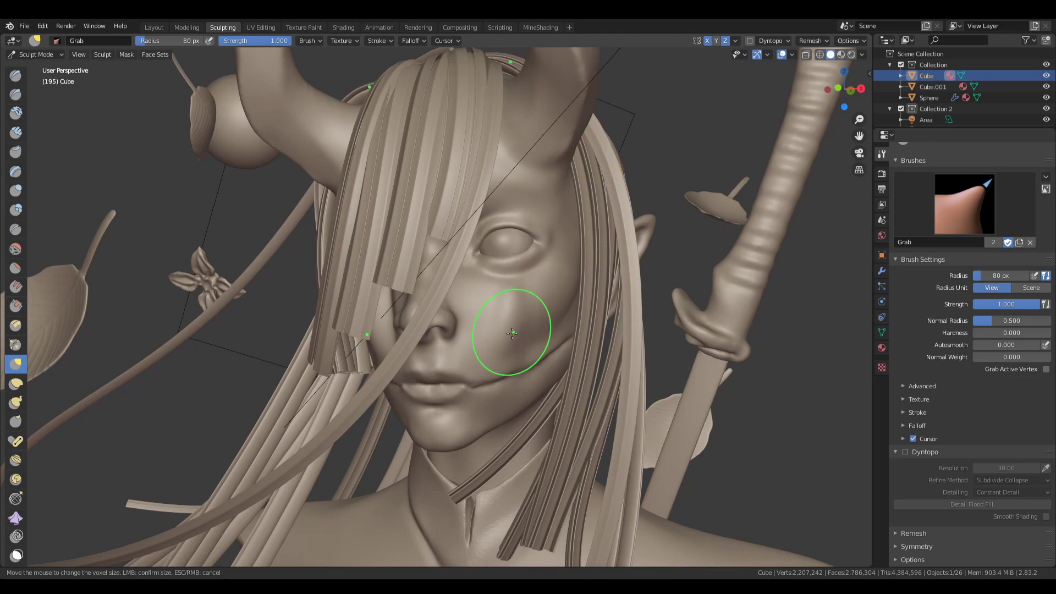
Try pulling the cheek outward with the Grab brush at 80 px radius and undo the stroke.
{"action": "mouse_move", "coordinate": [507, 330]}
{"action": "middle_mouse_down"}
{"action": "mouse_move", "coordinate": [510, 354]}
{"action": "mouse_move", "coordinate": [501, 330]}
{"action": "middle_mouse_up"}
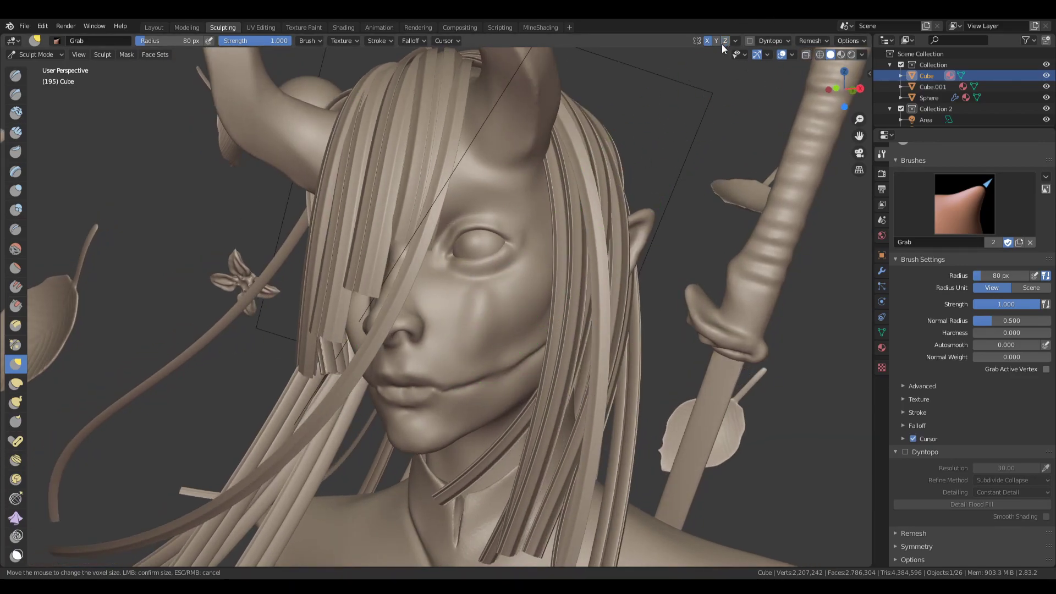
{"action": "middle_click_drag", "start_coordinate": [444, 360], "coordinate": [482, 306], "text": "ctrl"}
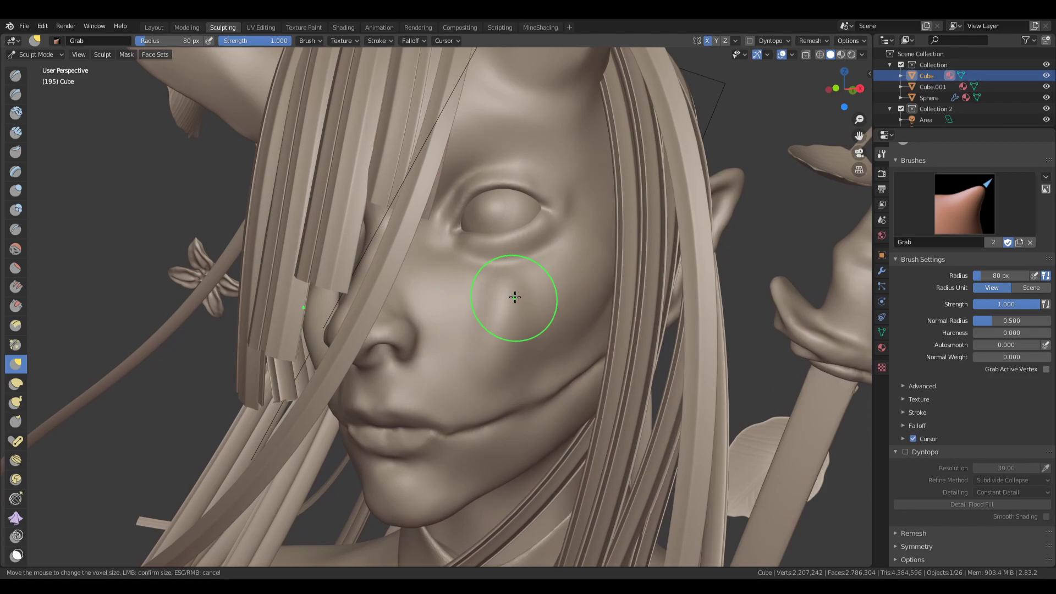
{"action": "mouse_move", "coordinate": [503, 349]}
{"action": "middle_mouse_down"}
{"action": "mouse_move", "coordinate": [507, 325]}
{"action": "mouse_move", "coordinate": [589, 331]}
{"action": "middle_mouse_up"}
{"action": "middle_click_drag", "start_coordinate": [648, 302], "coordinate": [531, 313]}
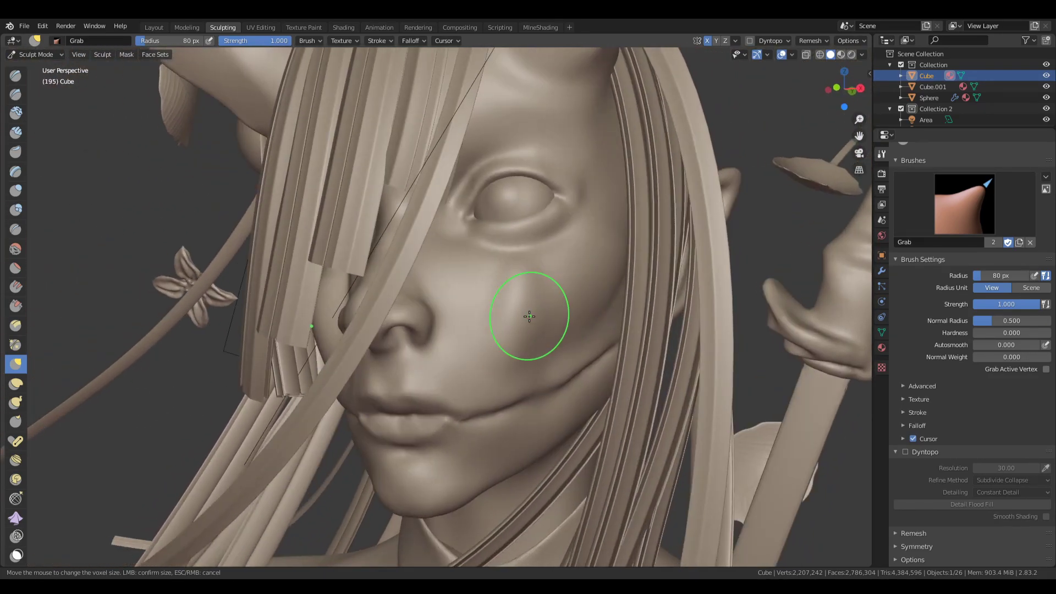
{"action": "left_click_drag", "start_coordinate": [572, 276], "coordinate": [574, 269]}
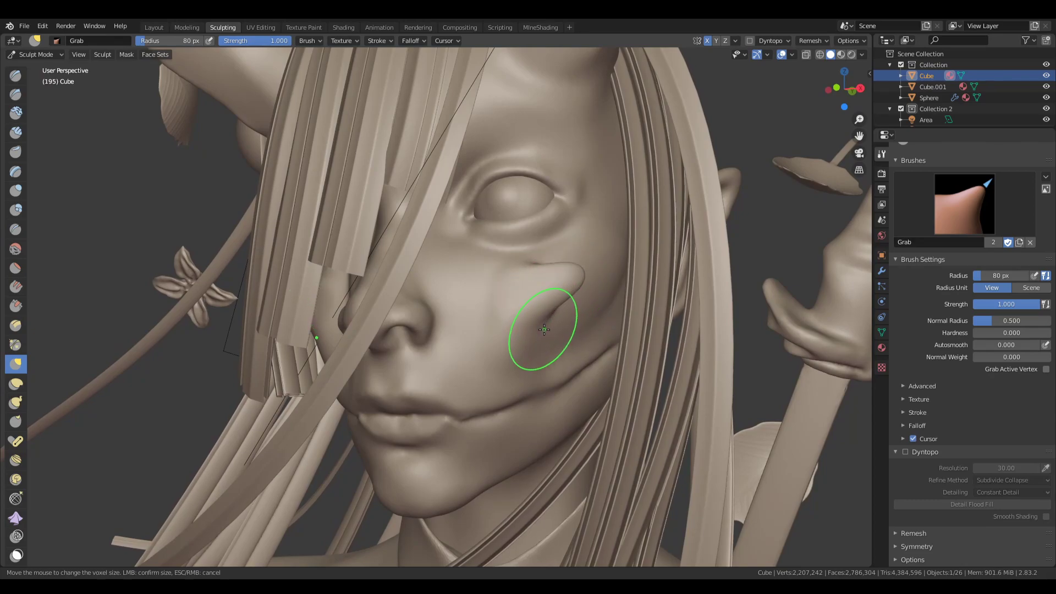
{"action": "key", "text": "ctrl+z"}
Set the Grab brush radius to 106 px.
{"action": "key", "text": "f"}
{"action": "left_click", "coordinate": [591, 316]}
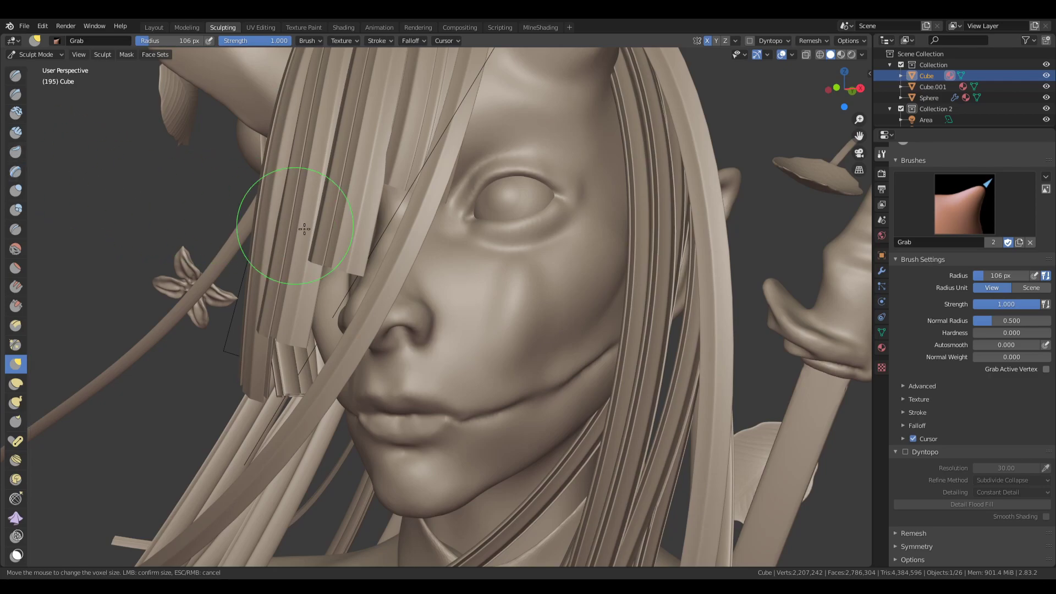
{"action": "key", "text": "q"}
{"action": "left_click", "coordinate": [274, 240]}
Build up the cheek below the eye with the Clay Strips and Draw brushes at 89 px radius.
{"action": "mouse_move", "coordinate": [366, 235]}
{"action": "middle_mouse_down"}
{"action": "mouse_move", "coordinate": [530, 318]}
{"action": "mouse_move", "coordinate": [483, 318]}
{"action": "mouse_move", "coordinate": [511, 296]}
{"action": "middle_mouse_up"}
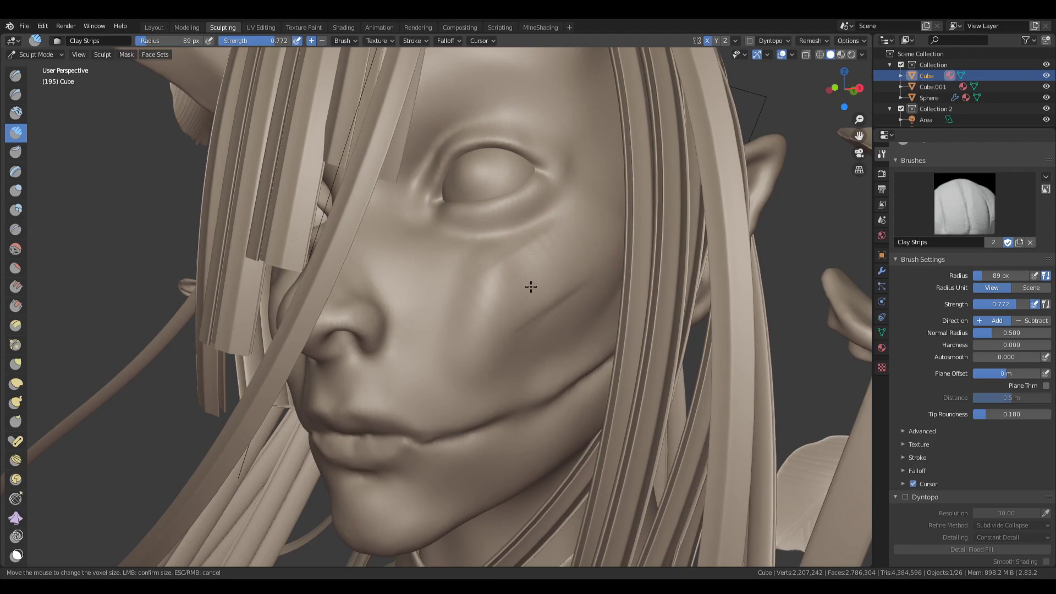
{"action": "key", "text": "x"}
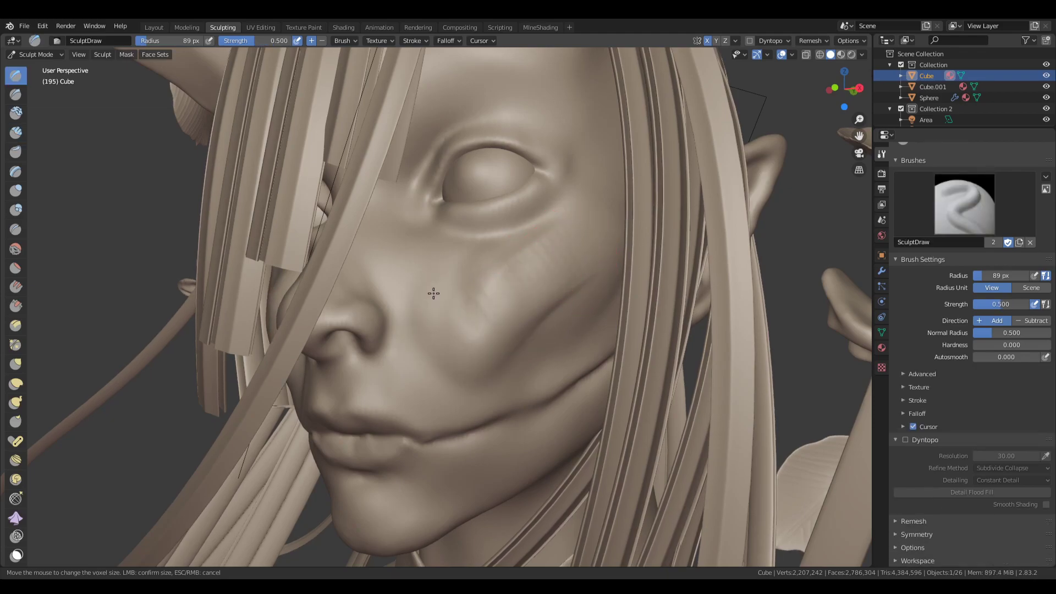
{"action": "middle_click_drag", "start_coordinate": [460, 342], "coordinate": [540, 323]}
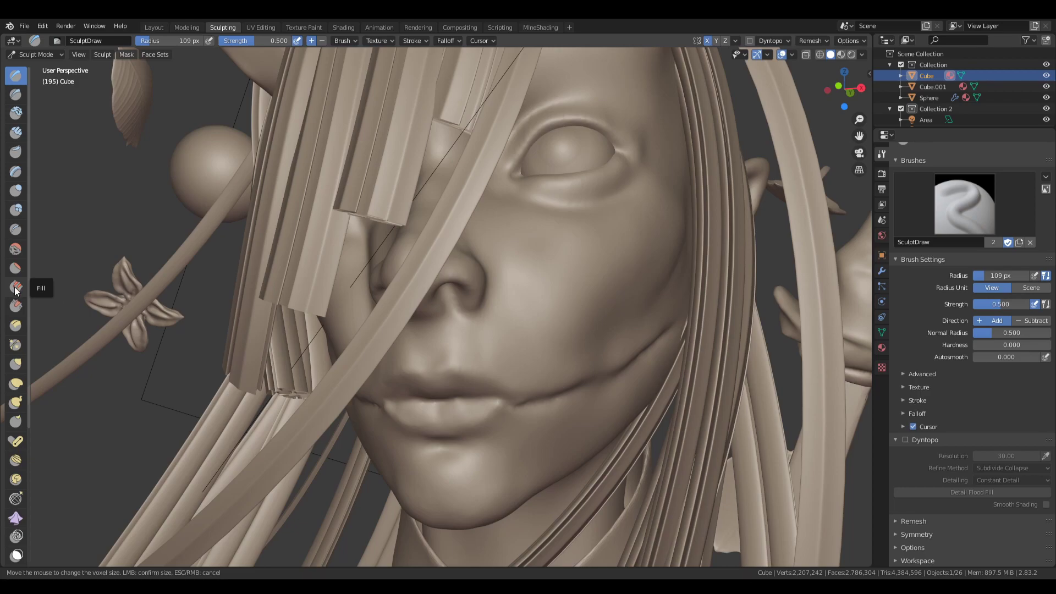
Flatten the raised cheek with the Scrape/Peaks brush at 113 px radius.
{"action": "left_click", "coordinate": [16, 306]}
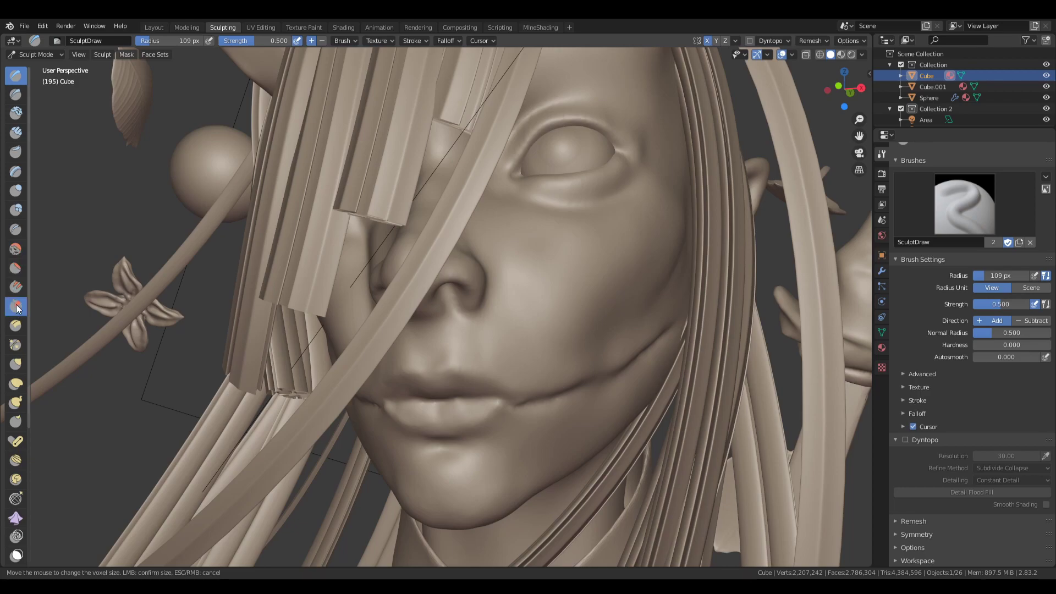
{"action": "middle_click_drag", "start_coordinate": [496, 324], "coordinate": [518, 330]}
{"action": "key", "text": "f"}
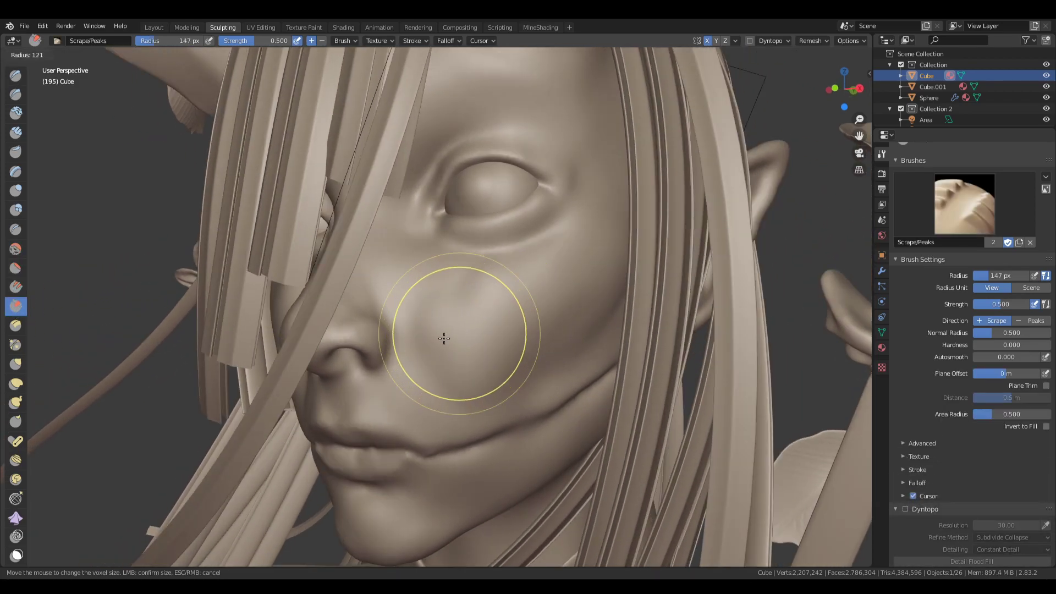
{"action": "left_click", "coordinate": [439, 335]}
{"action": "left_click_drag", "start_coordinate": [454, 356], "coordinate": [442, 320]}
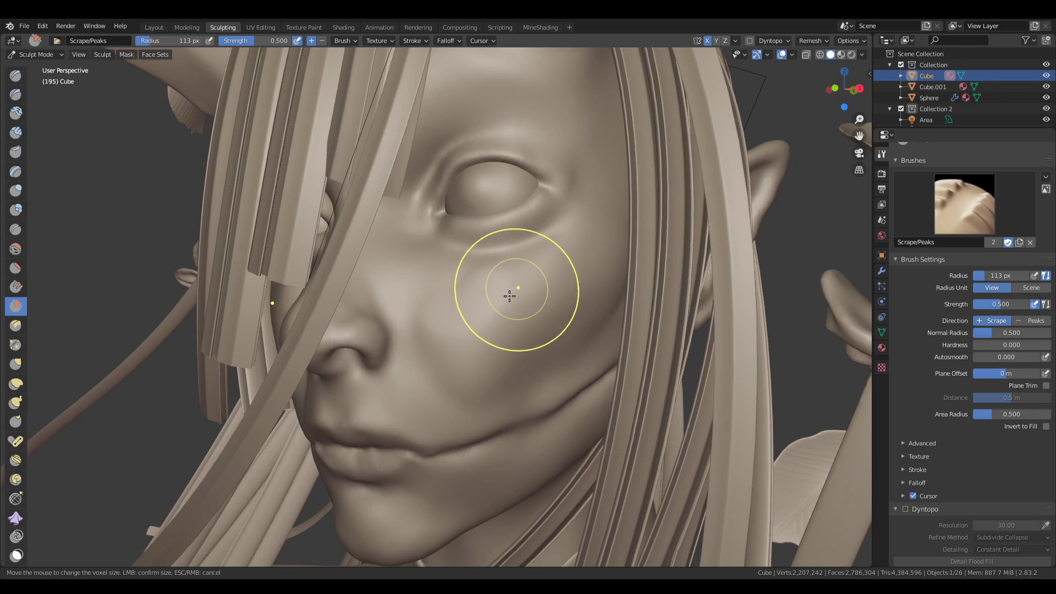
Enlarge the Scrape/Peaks brush to 133 px and even out the outer cheek above the mouth line.
{"action": "middle_click_drag", "start_coordinate": [502, 314], "coordinate": [472, 327]}
{"action": "key", "text": "f"}
{"action": "left_click", "coordinate": [482, 322]}
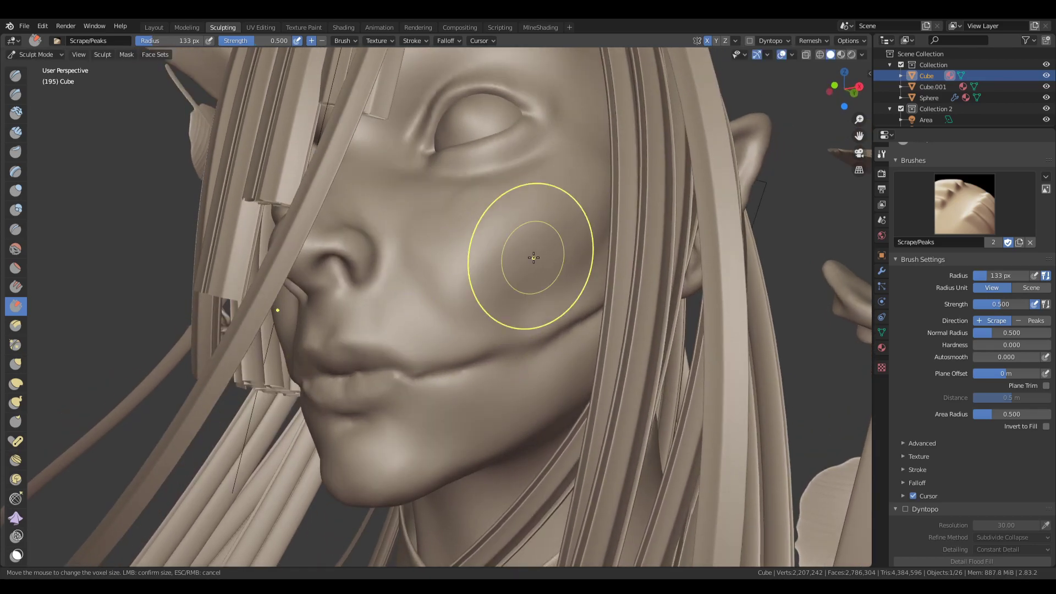
{"action": "left_click_drag", "start_coordinate": [536, 255], "coordinate": [500, 290]}
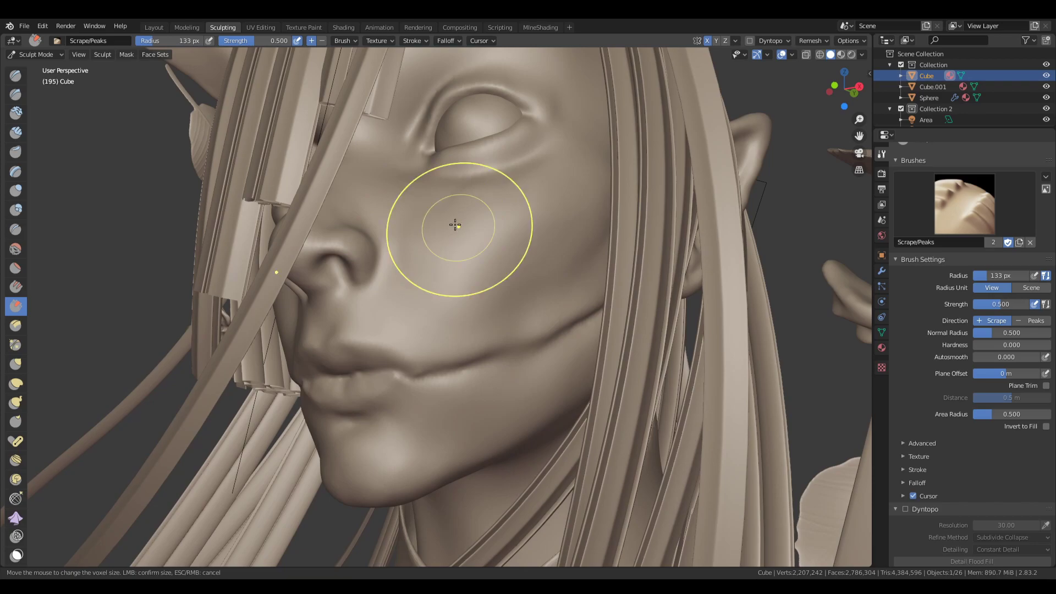
{"action": "mouse_move", "coordinate": [507, 215]}
{"action": "middle_mouse_down"}
{"action": "mouse_move", "coordinate": [612, 362]}
{"action": "mouse_move", "coordinate": [421, 309]}
{"action": "mouse_move", "coordinate": [498, 297]}
{"action": "middle_mouse_up"}
{"action": "scroll", "coordinate": [599, 295], "scroll_direction": "down", "scroll_amount": 6}
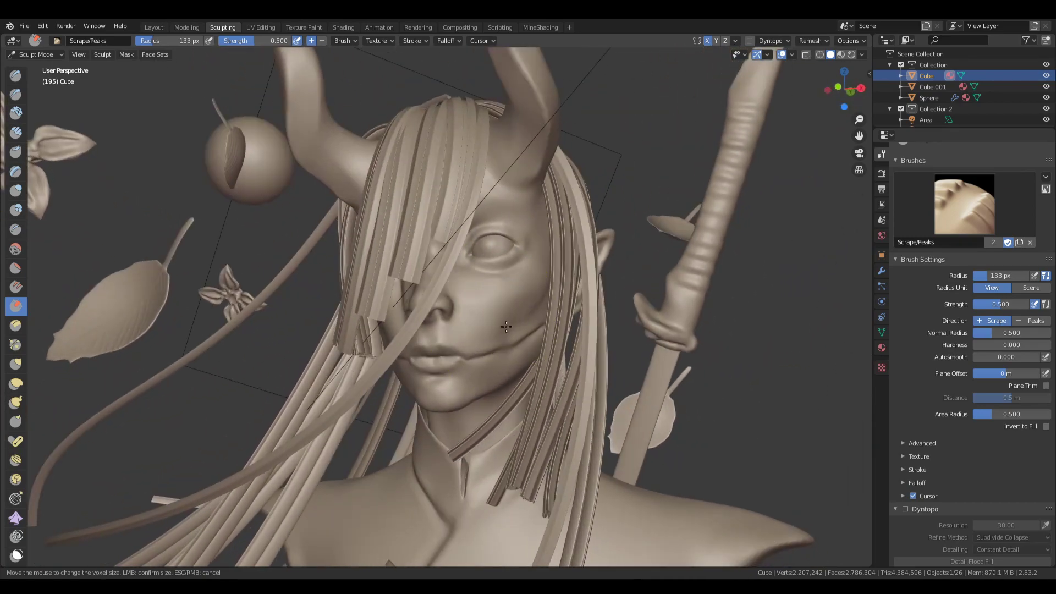
{"action": "scroll", "coordinate": [501, 293], "scroll_direction": "up", "scroll_amount": 2}
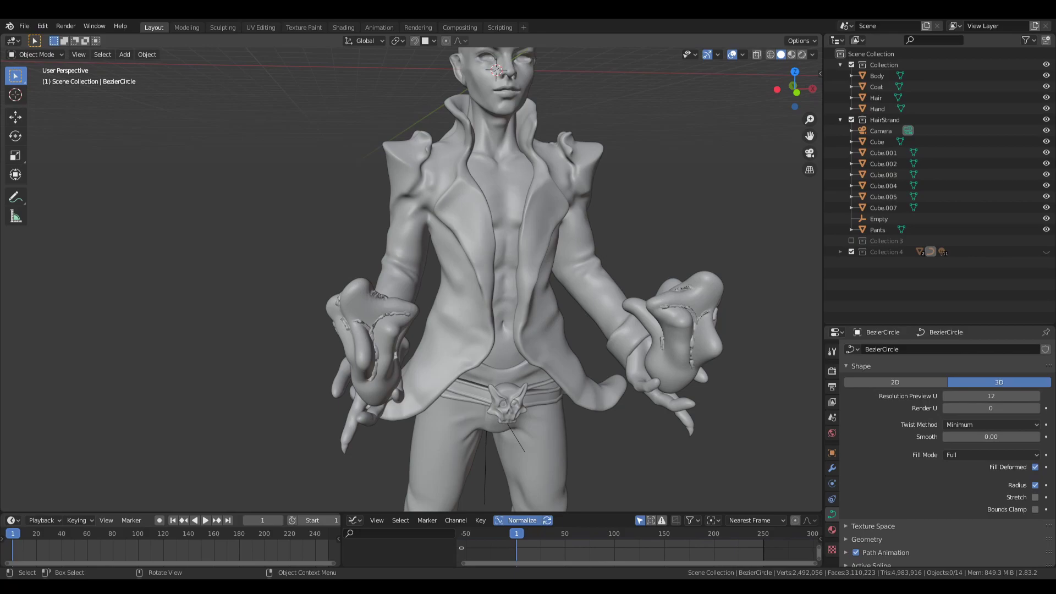
Move the Body mesh out of the coat, about 10 m along negative X.
{"action": "right_click", "coordinate": [478, 230]}
{"action": "scroll", "coordinate": [532, 238], "scroll_direction": "down", "scroll_amount": 2}
{"action": "middle_click_drag", "start_coordinate": [566, 229], "coordinate": [488, 263]}
{"action": "left_click", "coordinate": [444, 229]}
{"action": "key", "text": "g"}
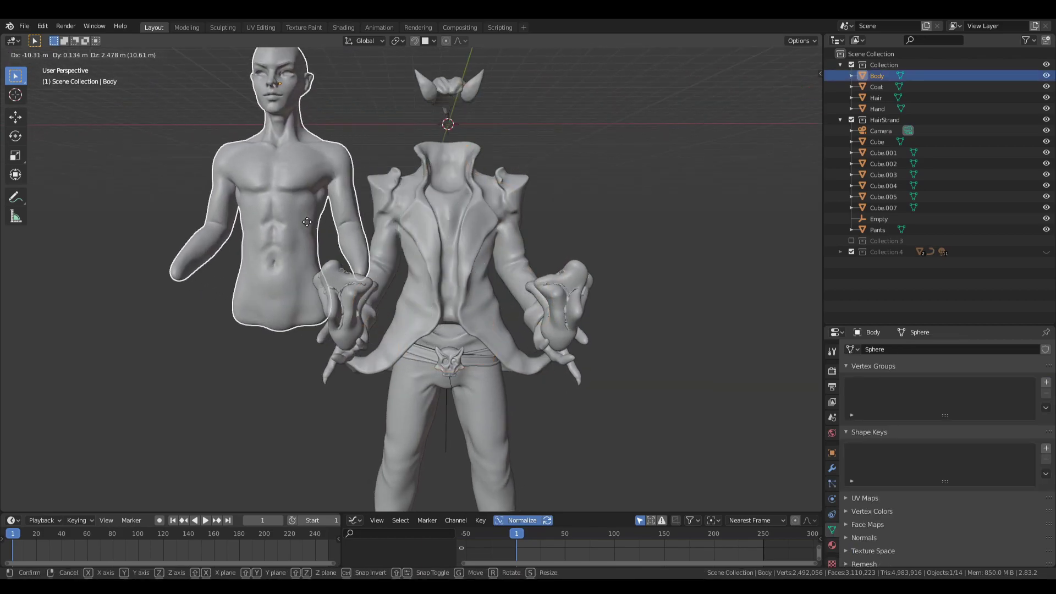
{"action": "left_click", "coordinate": [374, 279]}
Move the Pants mesh below the separated body, by -11.546 m in X, -0.28314 m in Y and -1.0868 m in Z.
{"action": "scroll", "coordinate": [374, 279], "scroll_direction": "down", "scroll_amount": 2}
{"action": "left_click", "coordinate": [405, 404]}
{"action": "key", "text": "g"}
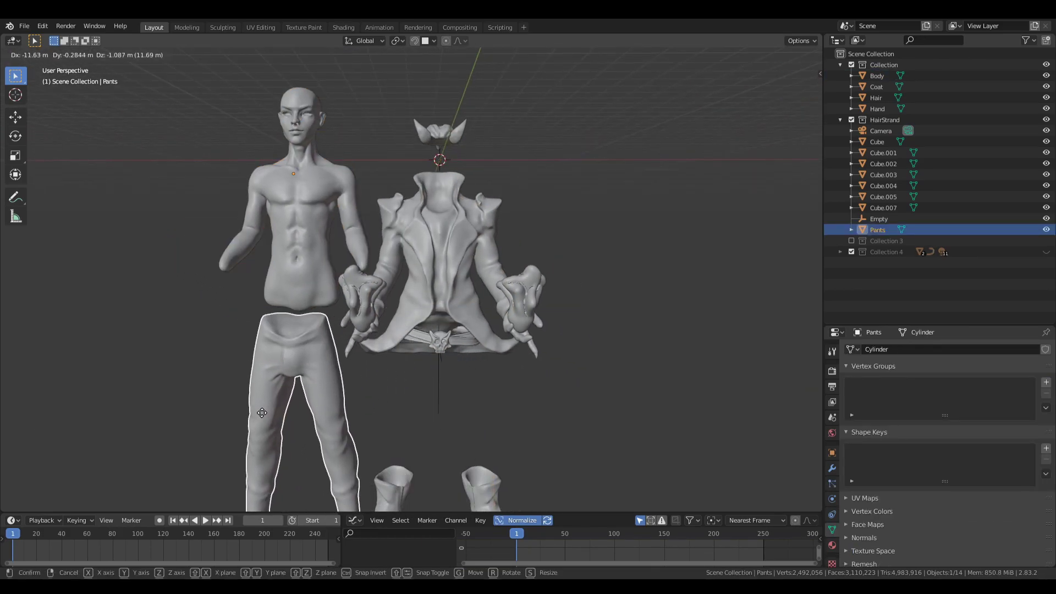
{"action": "left_click", "coordinate": [290, 345]}
Examine the separated body's head, neck, torso and arms, and the hands and pants nearby.
{"action": "middle_click_drag", "start_coordinate": [319, 284], "coordinate": [437, 312], "text": "shift"}
{"action": "middle_click_drag", "start_coordinate": [439, 275], "coordinate": [420, 301]}
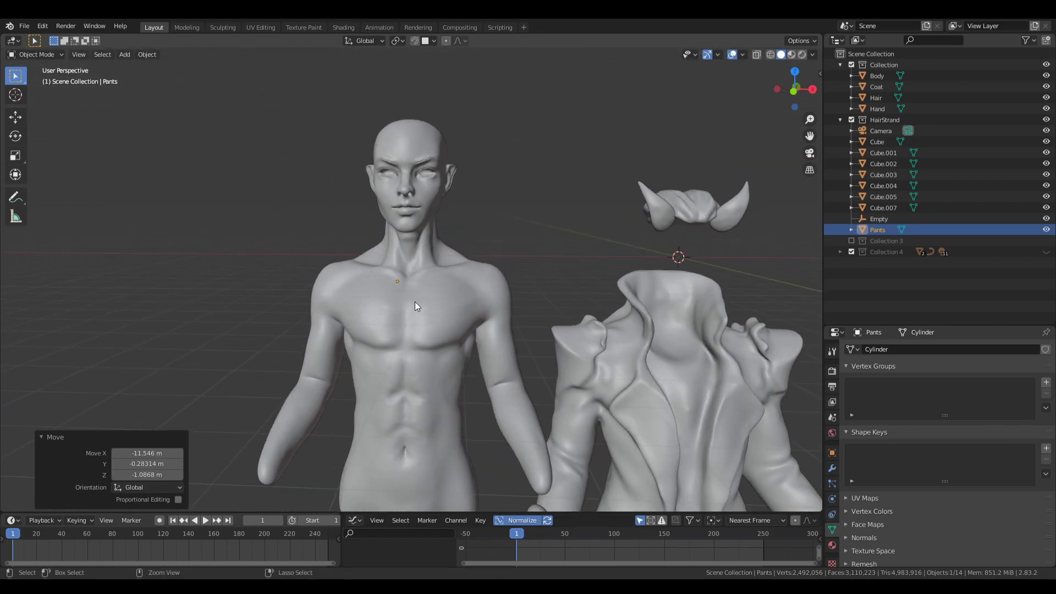
{"action": "scroll", "coordinate": [434, 255], "scroll_direction": "up", "scroll_amount": 3}
{"action": "middle_click_drag", "start_coordinate": [434, 254], "coordinate": [326, 204]}
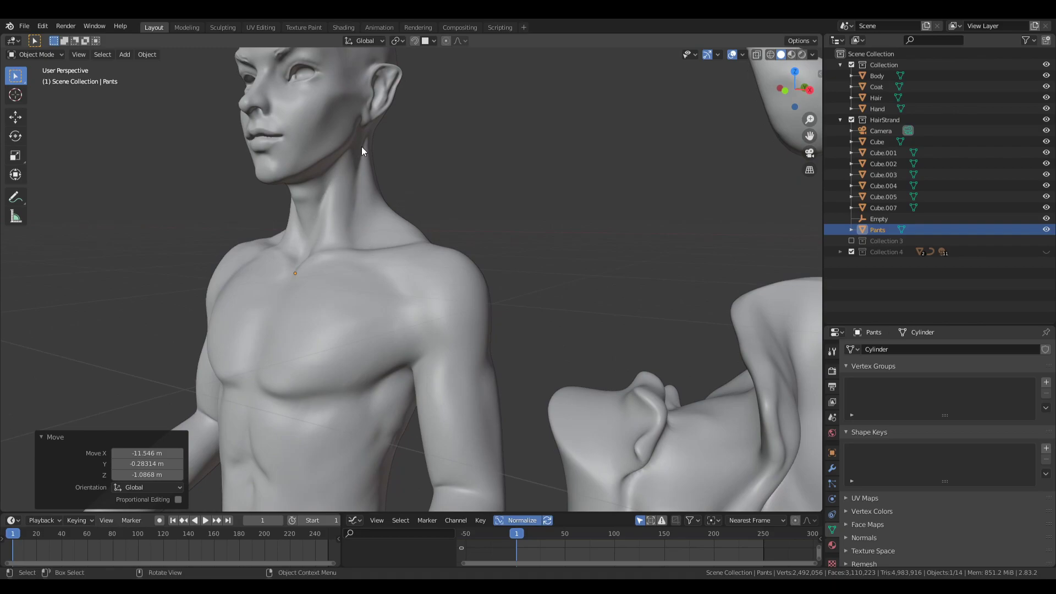
{"action": "middle_click_drag", "start_coordinate": [369, 162], "coordinate": [342, 309], "text": "ctrl"}
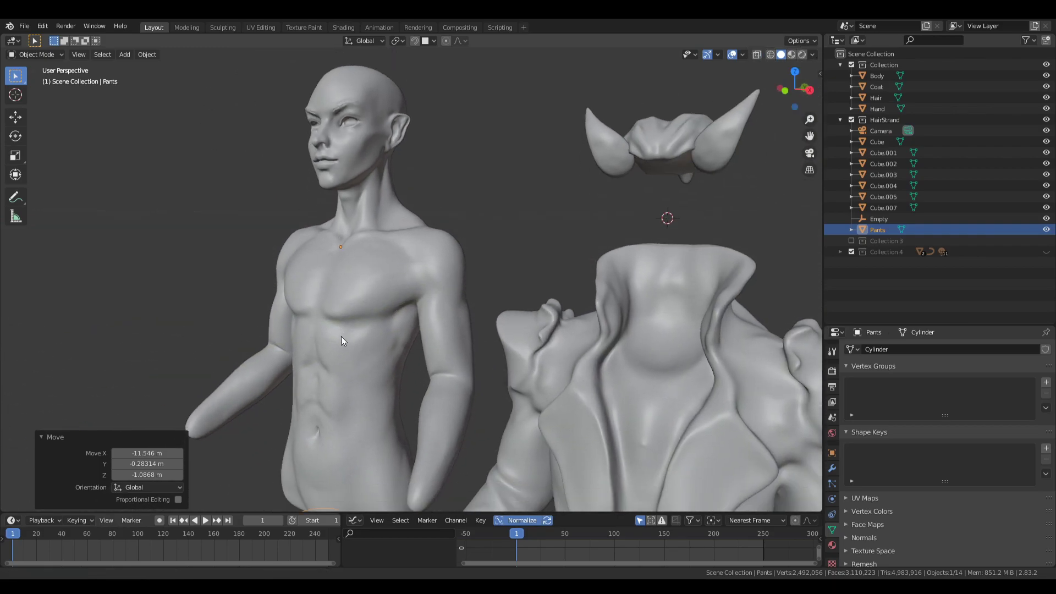
{"action": "middle_click_drag", "start_coordinate": [342, 336], "coordinate": [305, 267]}
{"action": "middle_click_drag", "start_coordinate": [385, 456], "coordinate": [414, 221], "text": "shift"}
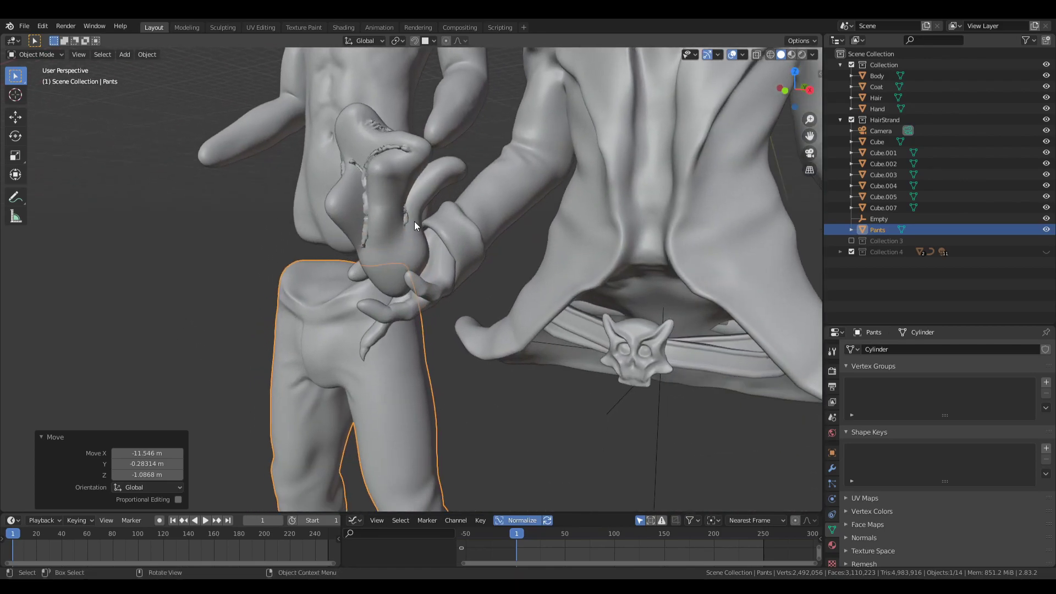
Move the Hand mesh out of the coat beside the separated body, by -10.491 m in X, -2.8272 m in Y and -1.036 m in Z.
{"action": "scroll", "coordinate": [404, 308], "scroll_direction": "down", "scroll_amount": 3}
{"action": "middle_click_drag", "start_coordinate": [402, 312], "coordinate": [454, 319]}
{"action": "left_click", "coordinate": [454, 323]}
{"action": "key", "text": "g"}
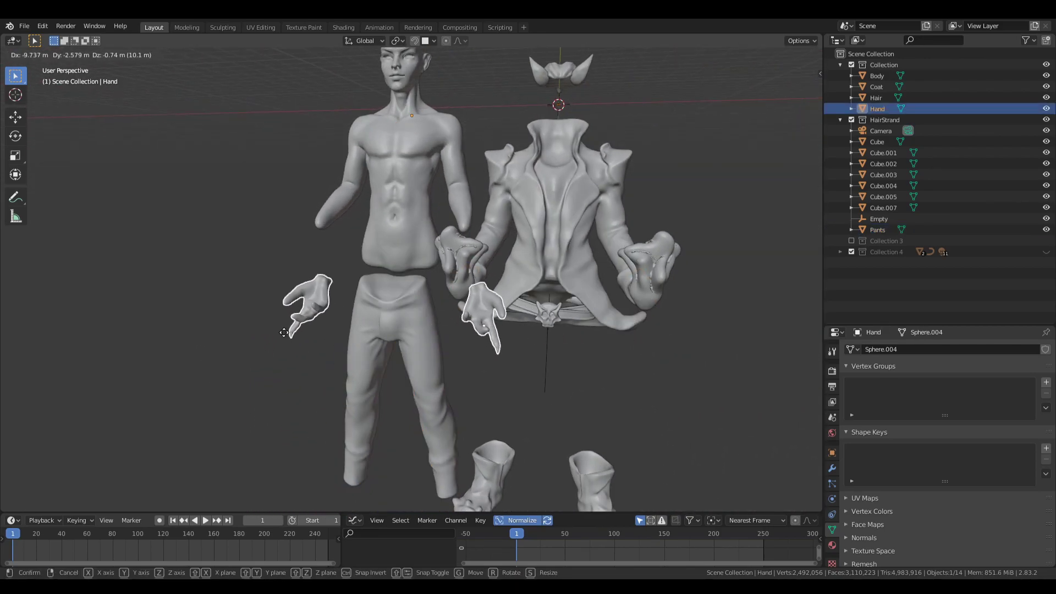
{"action": "left_click", "coordinate": [299, 342]}
{"action": "middle_click_drag", "start_coordinate": [298, 342], "coordinate": [462, 403]}
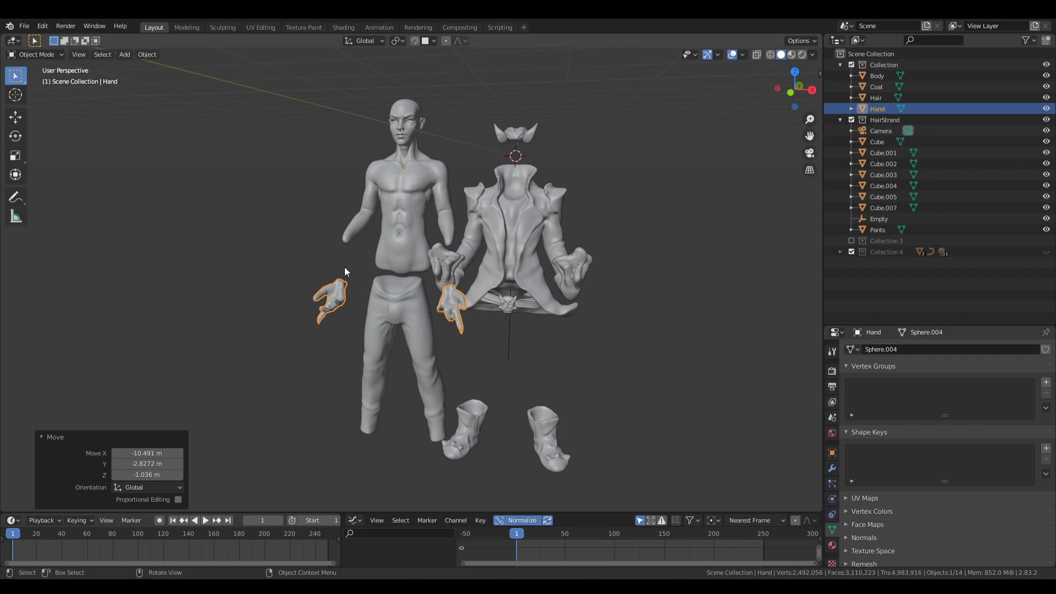
Examine the separated hands, torso and pants up close, and how they line up beside the coat.
{"action": "middle_click_drag", "start_coordinate": [367, 358], "coordinate": [382, 302], "text": "ctrl"}
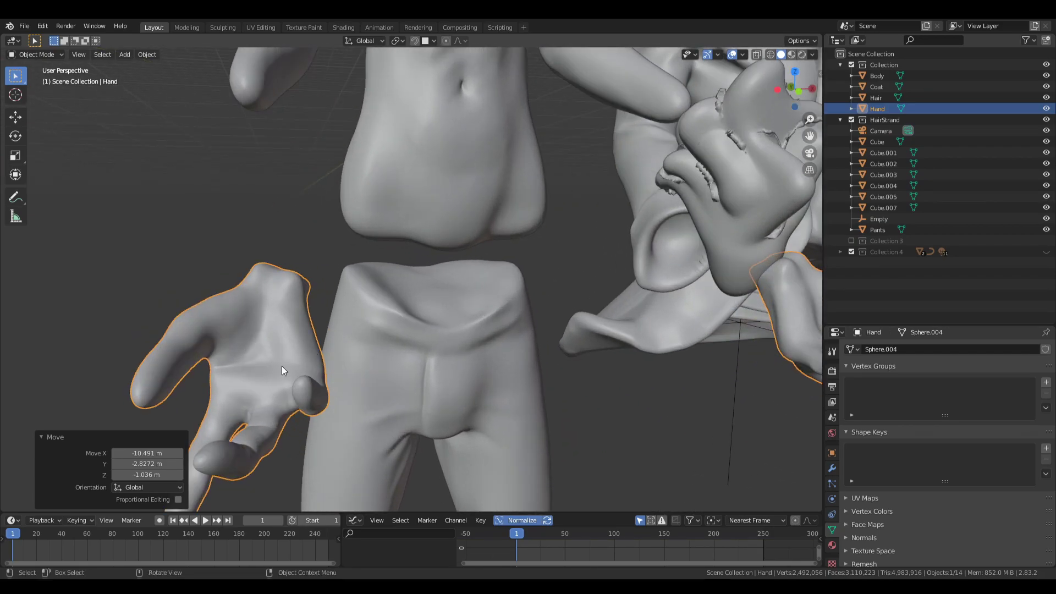
{"action": "middle_click_drag", "start_coordinate": [361, 263], "coordinate": [358, 365], "text": "ctrl"}
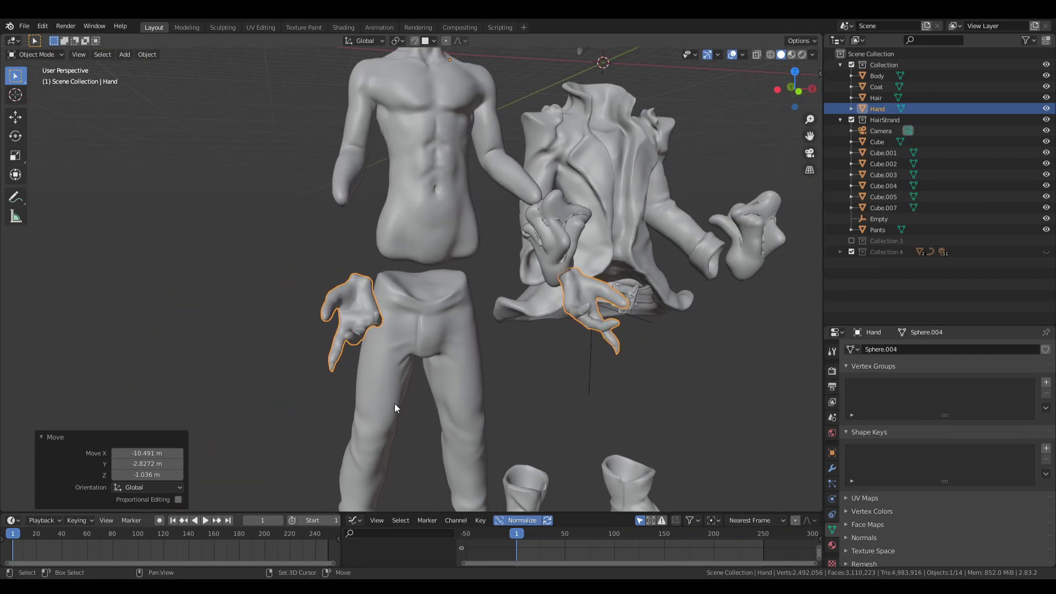
{"action": "middle_click_drag", "start_coordinate": [394, 403], "coordinate": [424, 375]}
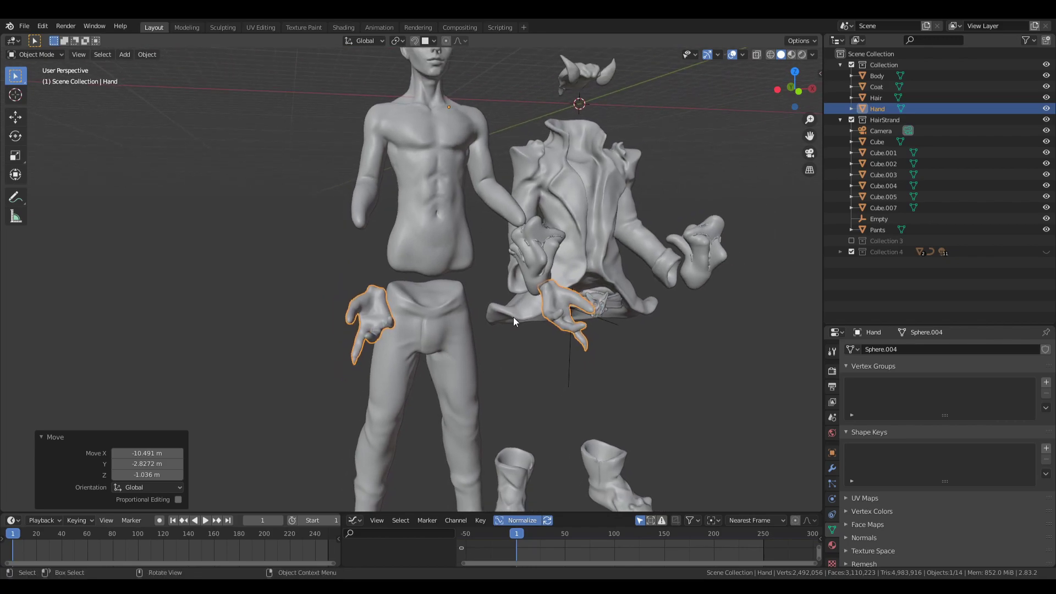
{"action": "scroll", "coordinate": [514, 318], "scroll_direction": "down", "scroll_amount": 2}
{"action": "middle_click_drag", "start_coordinate": [540, 315], "coordinate": [517, 333]}
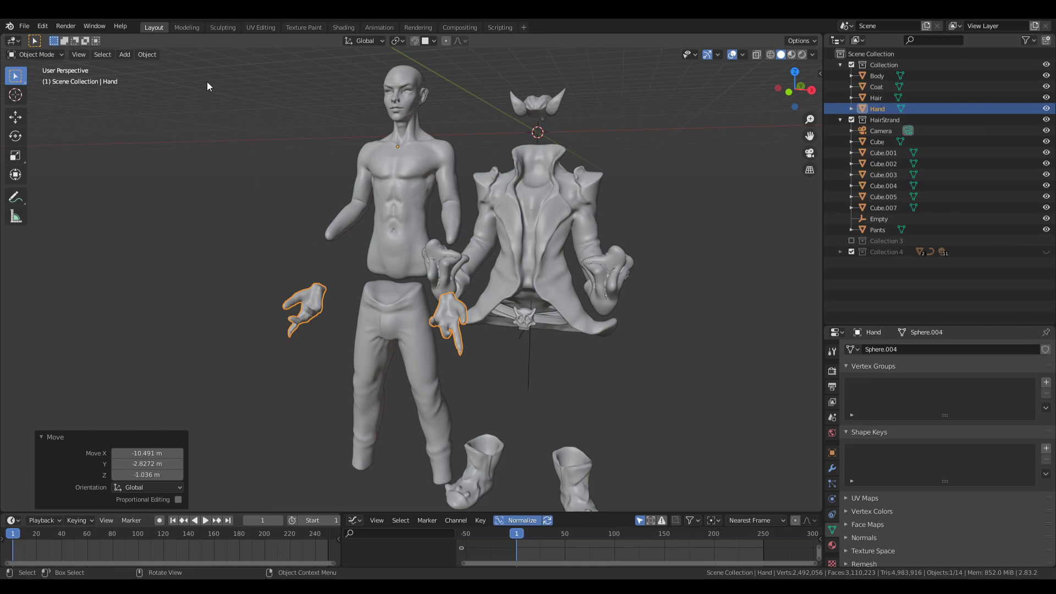
Inspect the Hand mesh up close in the Sculpting workspace and return to the Layout workspace.
{"action": "left_click", "coordinate": [225, 27]}
{"action": "scroll", "coordinate": [436, 366], "scroll_direction": "up", "scroll_amount": 4}
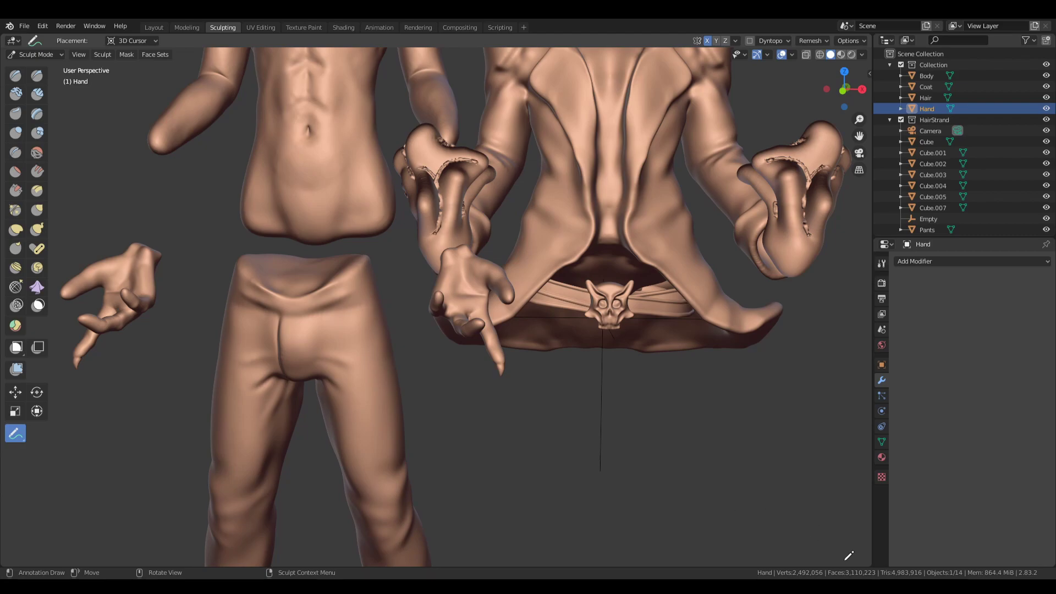
{"action": "scroll", "coordinate": [458, 345], "scroll_direction": "up", "scroll_amount": 5}
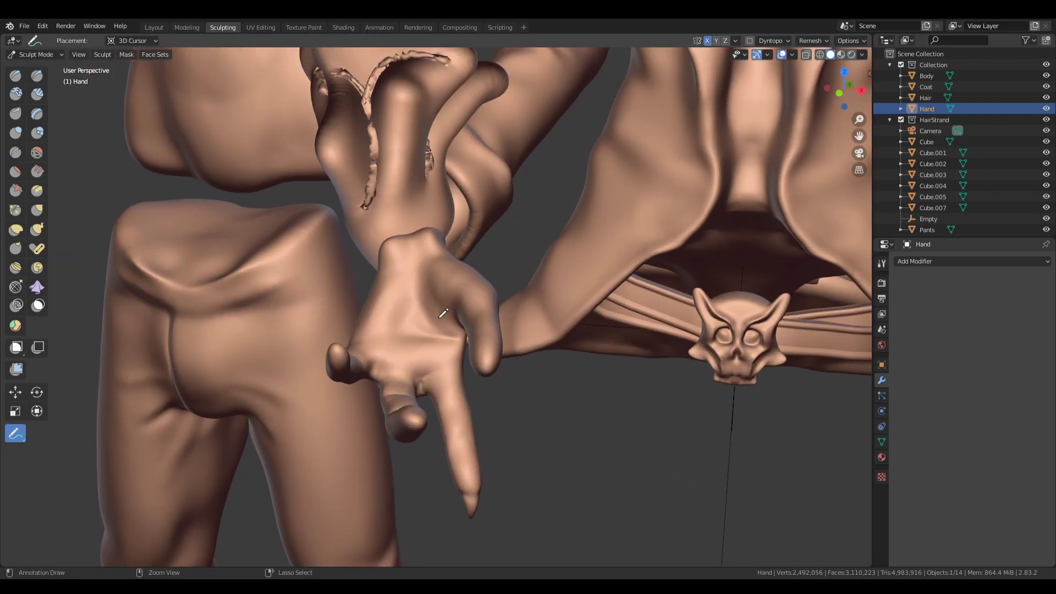
{"action": "scroll", "coordinate": [421, 307], "scroll_direction": "down", "scroll_amount": 9}
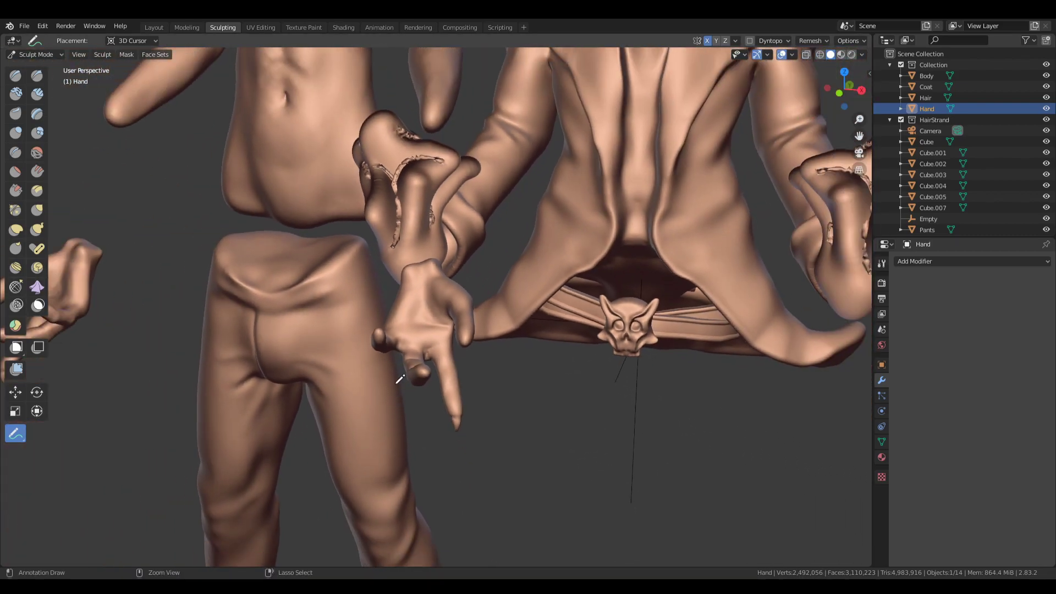
{"action": "left_click", "coordinate": [154, 27]}
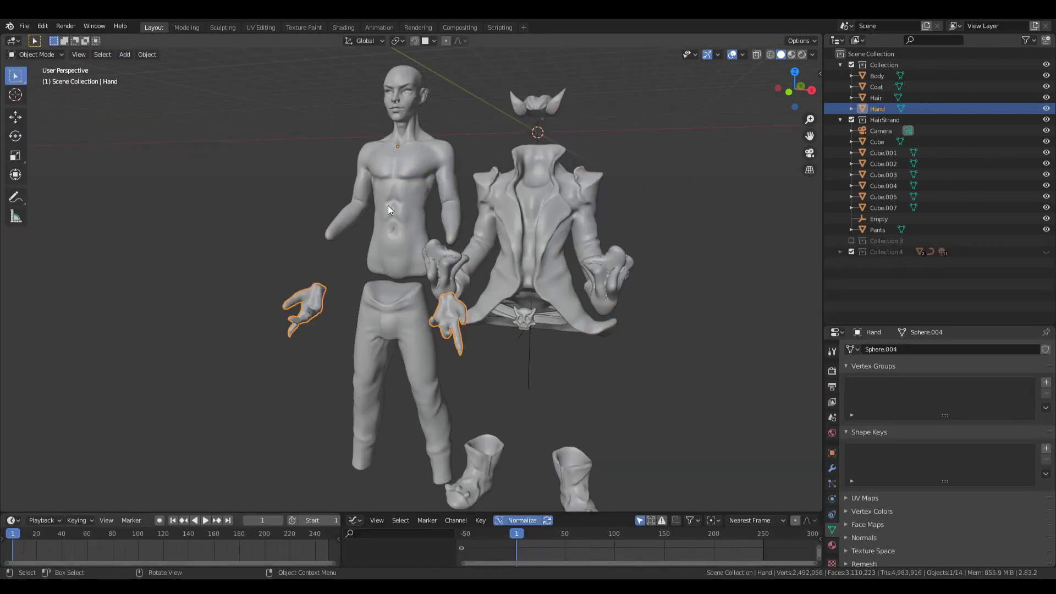
{"action": "middle_click_drag", "start_coordinate": [448, 339], "coordinate": [474, 335]}
{"action": "key", "text": "alt+a"}
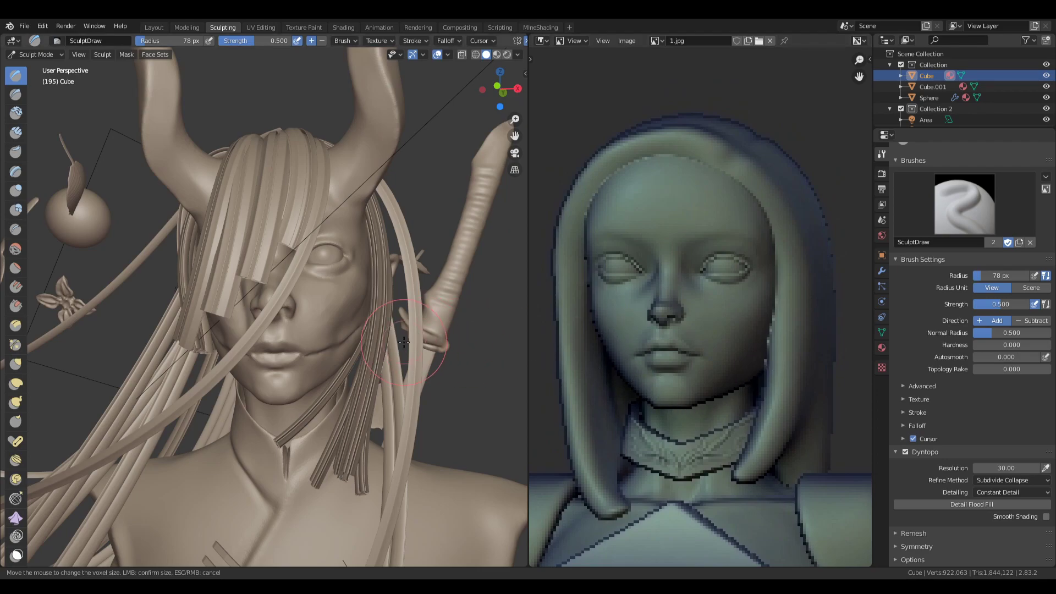
Examine the second horned character's face, hair strands, horns and collar from several angles beside the reference image.
{"action": "mouse_move", "coordinate": [413, 342]}
{"action": "middle_mouse_down"}
{"action": "mouse_move", "coordinate": [449, 380]}
{"action": "mouse_move", "coordinate": [427, 378]}
{"action": "mouse_move", "coordinate": [453, 289]}
{"action": "middle_mouse_up"}
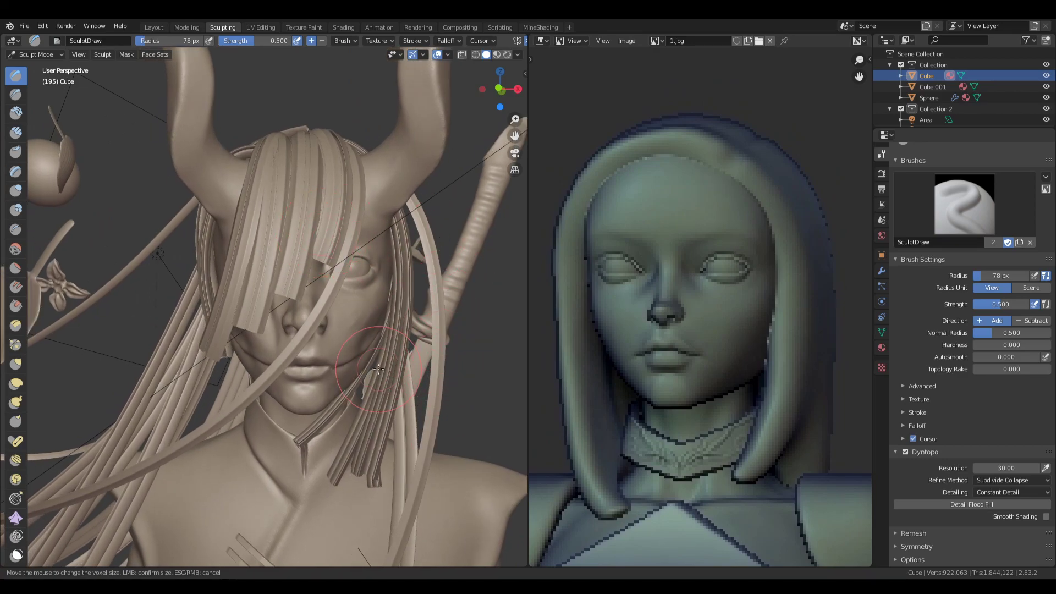
{"action": "mouse_move", "coordinate": [380, 331]}
{"action": "middle_mouse_down"}
{"action": "mouse_move", "coordinate": [354, 330]}
{"action": "mouse_move", "coordinate": [387, 350]}
{"action": "mouse_move", "coordinate": [411, 343]}
{"action": "middle_mouse_up"}
{"action": "scroll", "coordinate": [387, 351], "scroll_direction": "down", "scroll_amount": 3}
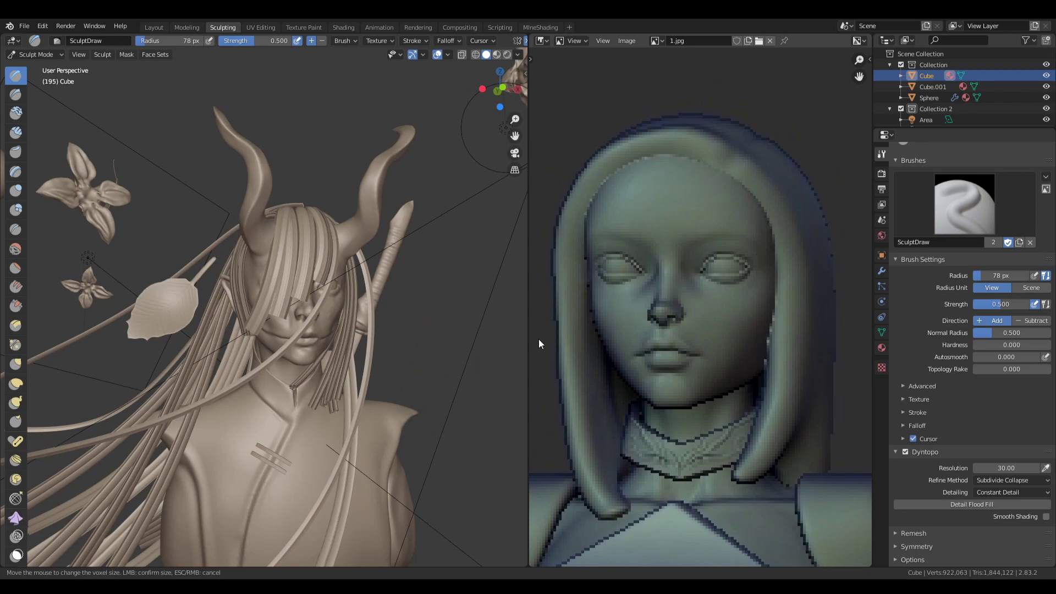
{"action": "scroll", "coordinate": [330, 355], "scroll_direction": "up", "scroll_amount": 2}
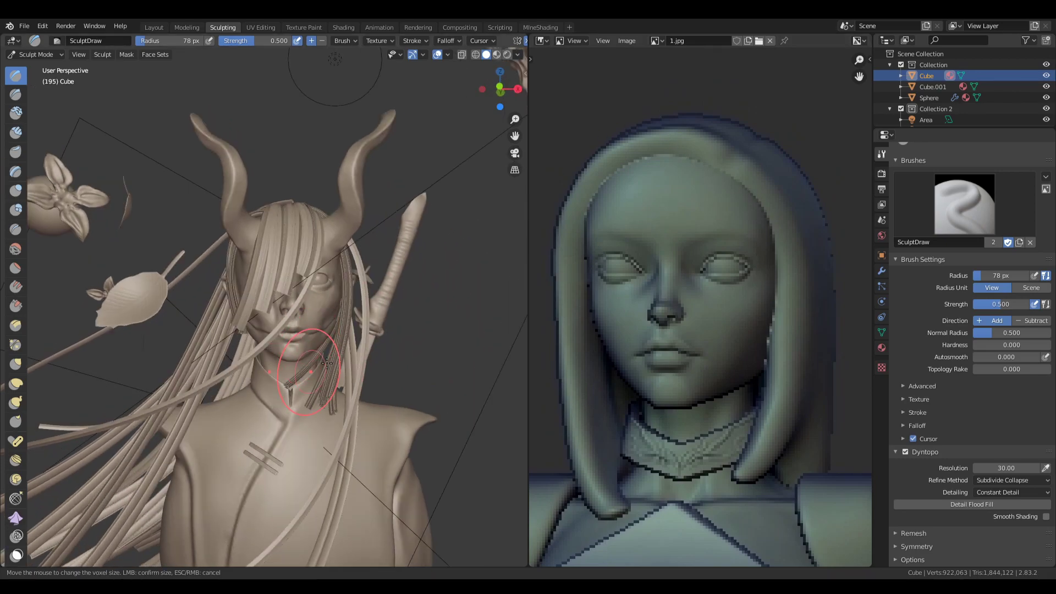
{"action": "middle_click_drag", "start_coordinate": [332, 356], "coordinate": [314, 354]}
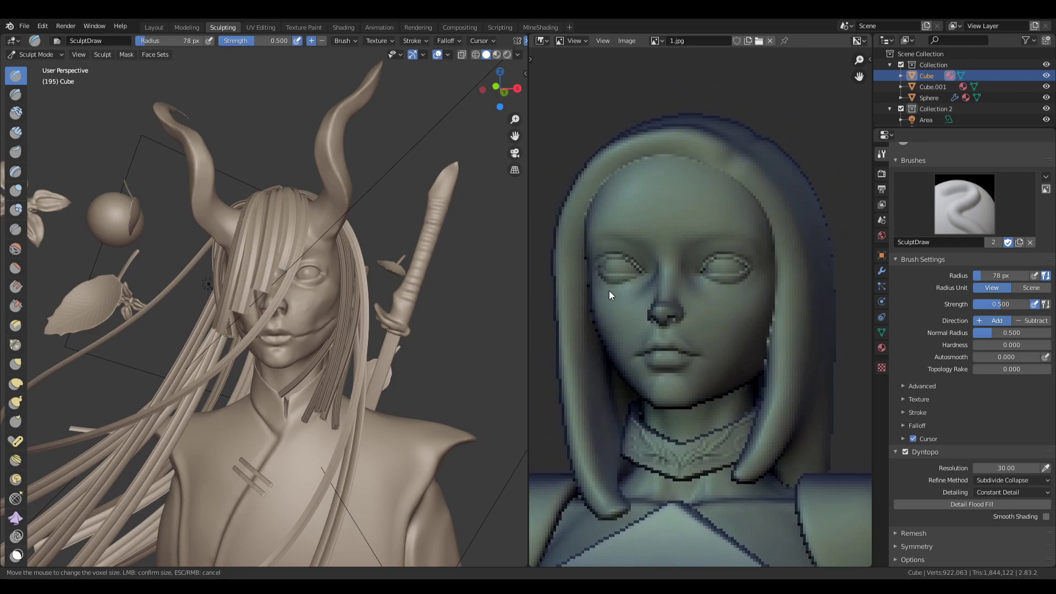
{"action": "scroll", "coordinate": [388, 353], "scroll_direction": "up", "scroll_amount": 1}
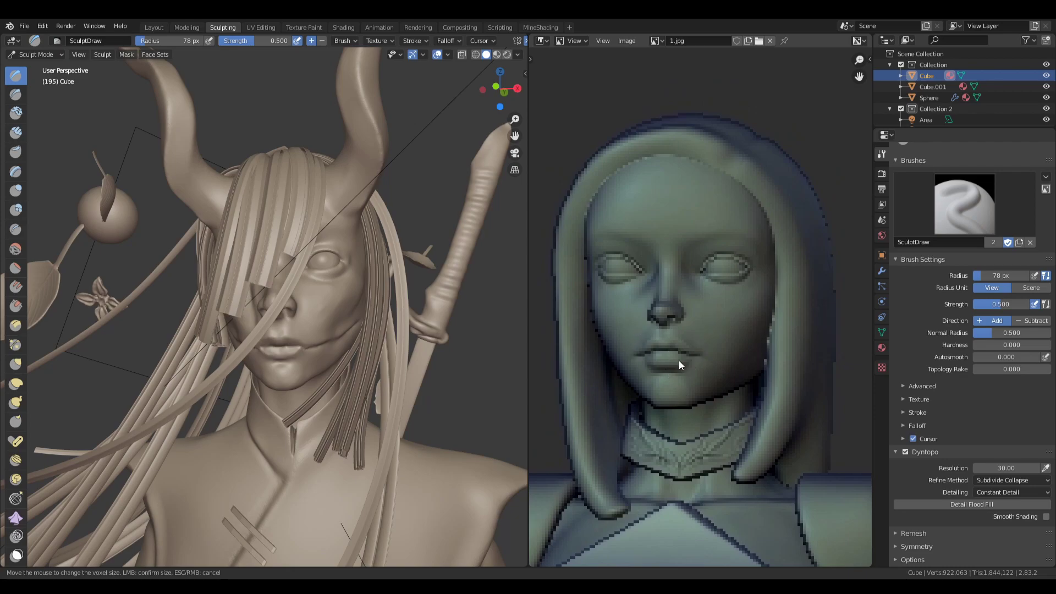
{"action": "middle_click_drag", "start_coordinate": [332, 359], "coordinate": [331, 376]}
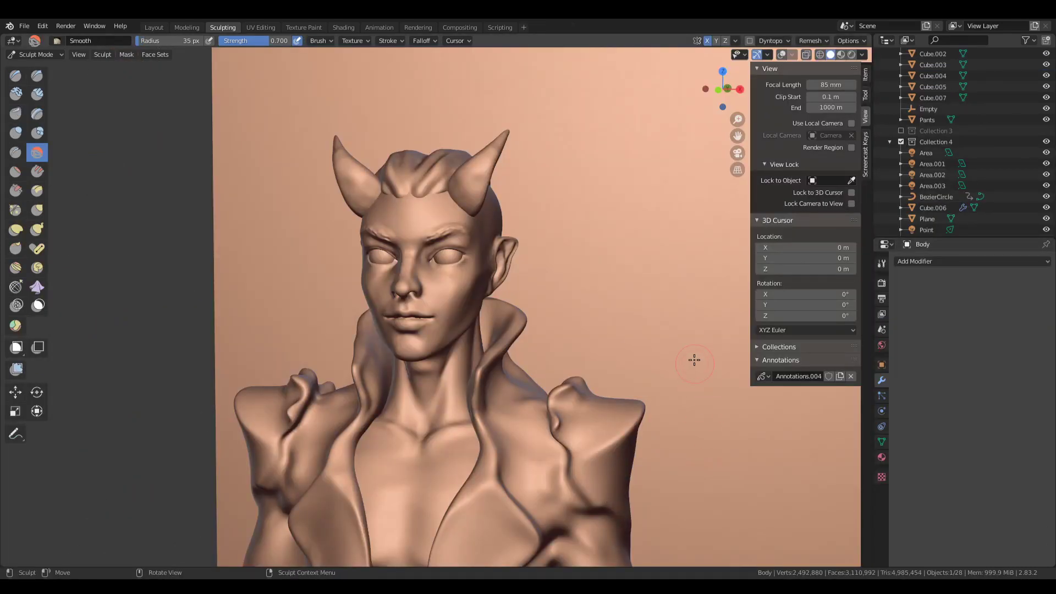
Hide the viewport sidebar and show the active brush's settings in the Properties editor.
{"action": "key", "text": "n"}
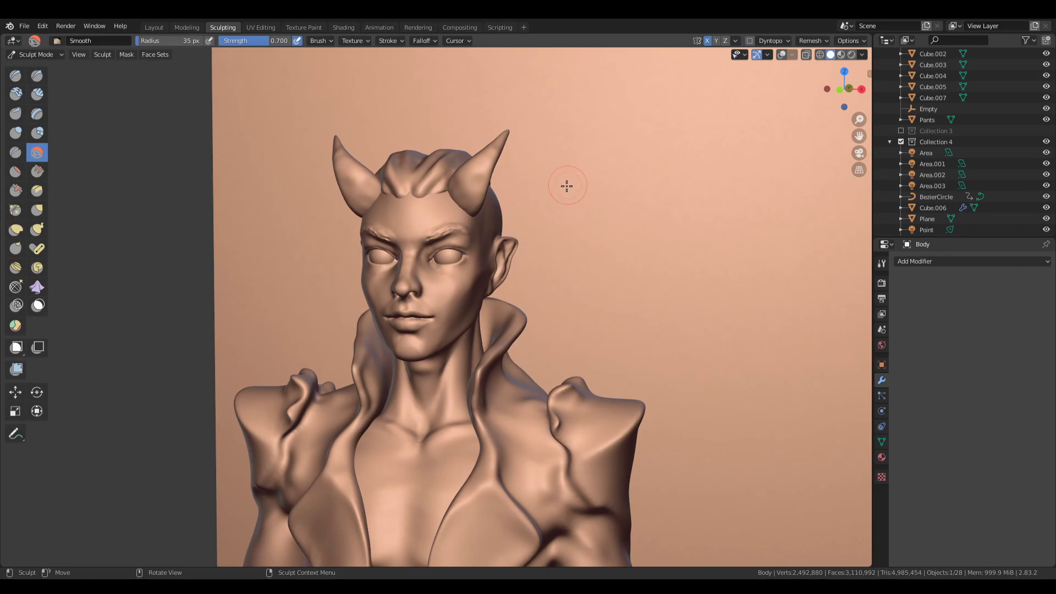
{"action": "left_click", "coordinate": [882, 263]}
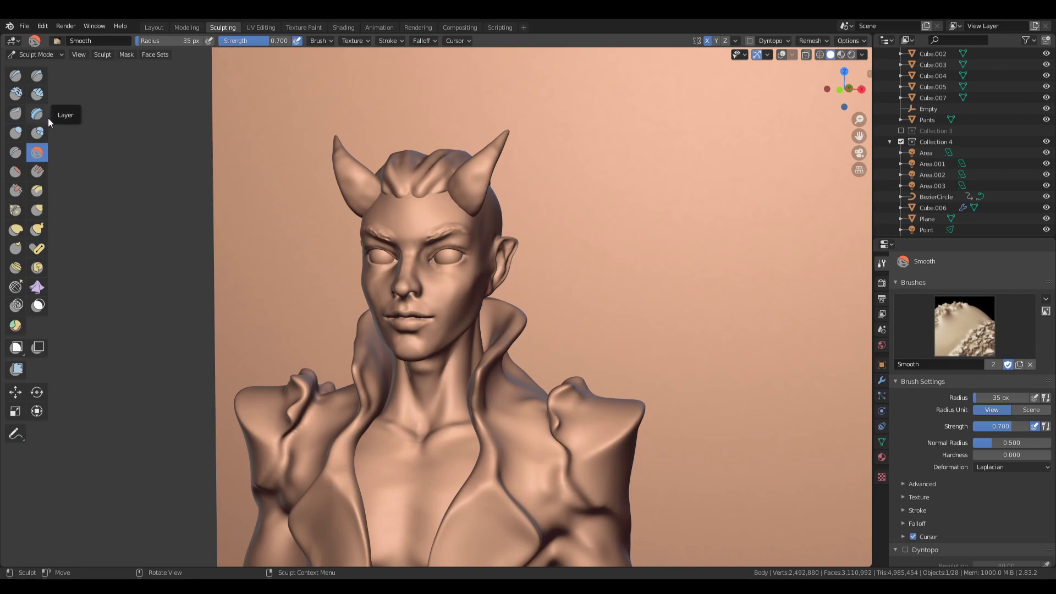
Switch to the Draw brush with a 68 px radius and try a stroke across the cheek below the eye.
{"action": "left_click", "coordinate": [16, 75]}
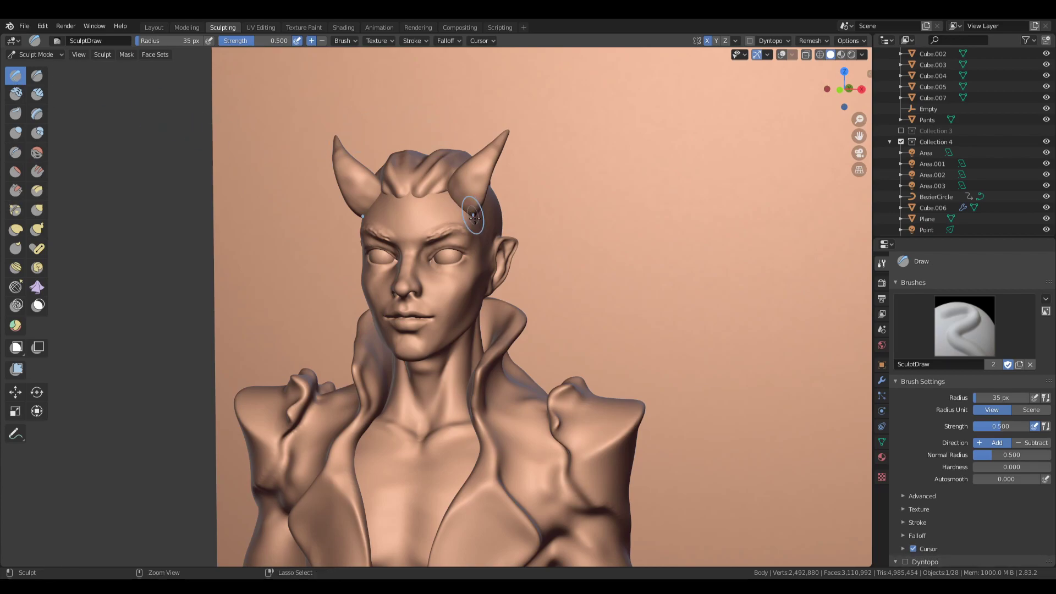
{"action": "middle_click_drag", "start_coordinate": [474, 217], "coordinate": [436, 279], "text": "ctrl"}
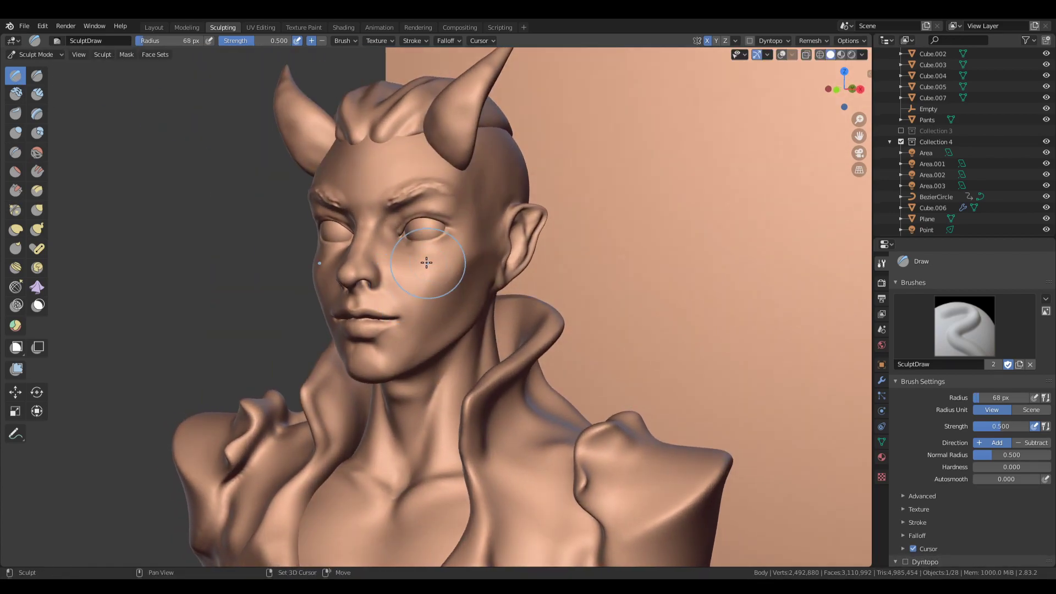
{"action": "mouse_move", "coordinate": [427, 263]}
{"action": "left_mouse_down"}
{"action": "mouse_move", "coordinate": [418, 295]}
{"action": "mouse_move", "coordinate": [471, 258]}
{"action": "left_mouse_up"}
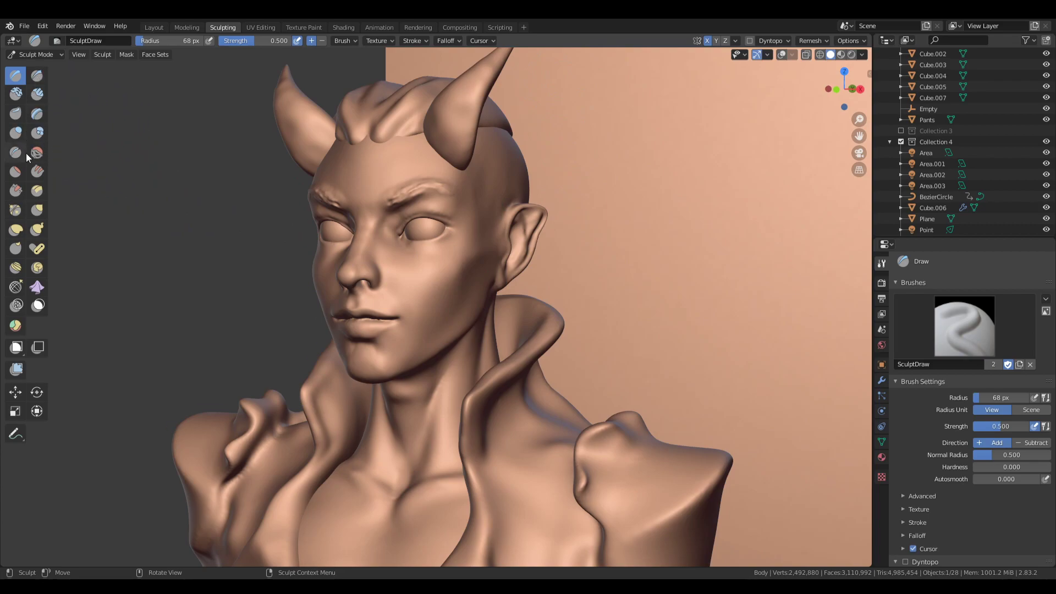
Compare the Layer brush with the Blob brush, ending on Layer, and look over the face.
{"action": "left_click", "coordinate": [38, 114]}
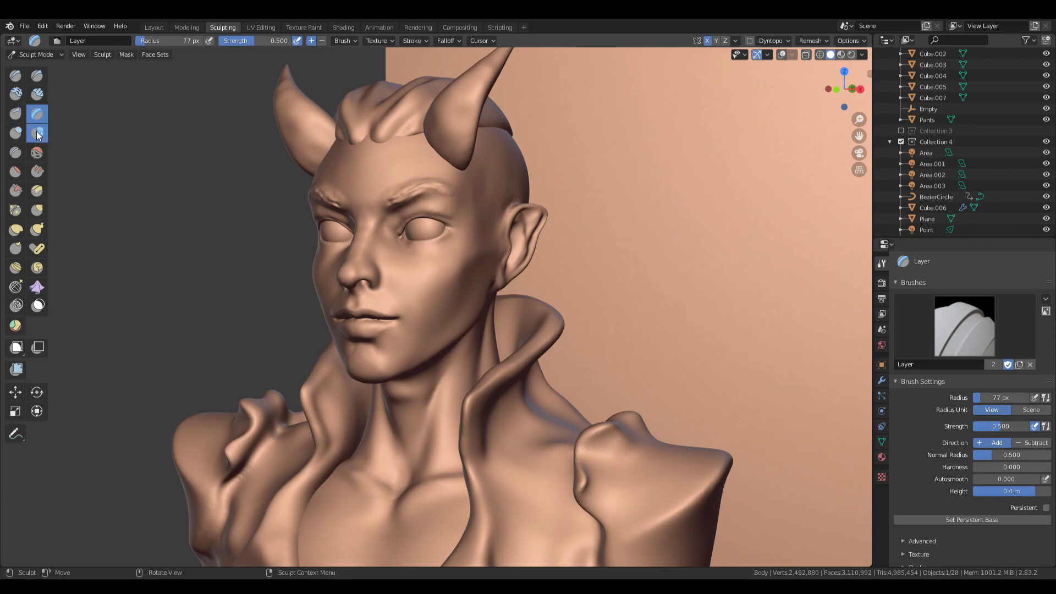
{"action": "left_click", "coordinate": [36, 132]}
{"action": "left_click", "coordinate": [40, 114]}
{"action": "middle_click_drag", "start_coordinate": [435, 395], "coordinate": [412, 235], "text": "ctrl"}
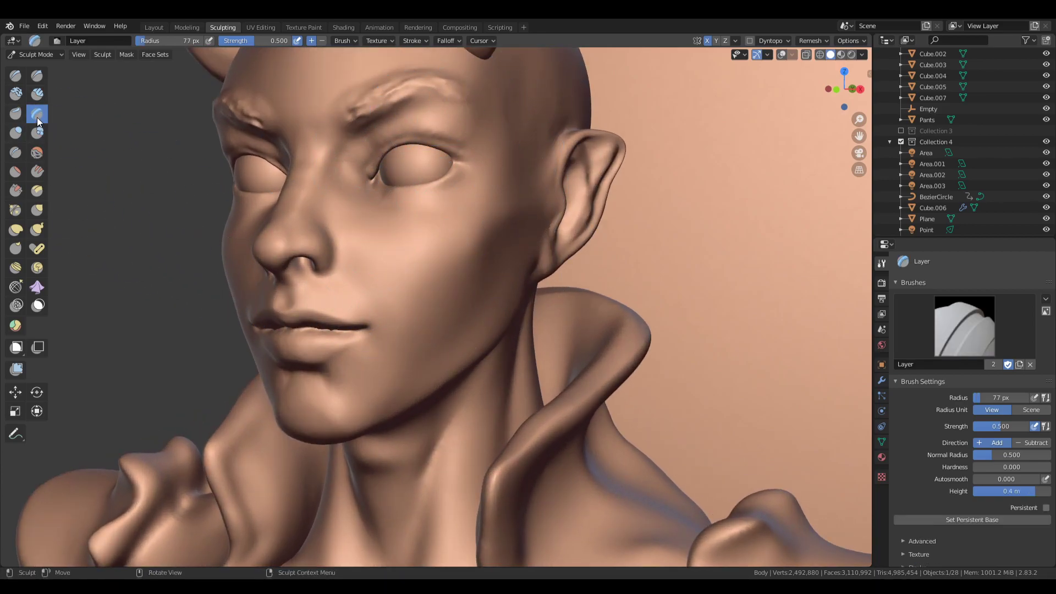
{"action": "mouse_move", "coordinate": [345, 199]}
{"action": "middle_mouse_down", "text": "ctrl"}
{"action": "mouse_move", "coordinate": [371, 252]}
{"action": "mouse_move", "coordinate": [396, 265]}
{"action": "middle_mouse_up", "text": "ctrl"}
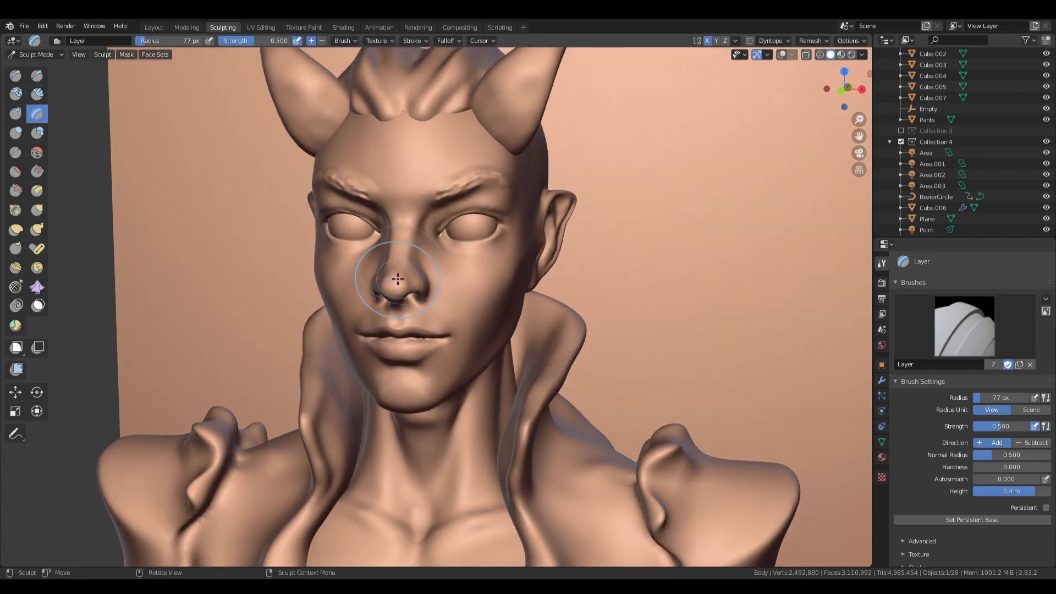
Switch to the Grab brush and set its radius to 143 px.
{"action": "key", "text": "g"}
{"action": "key", "text": "f"}
{"action": "left_click", "coordinate": [432, 277]}
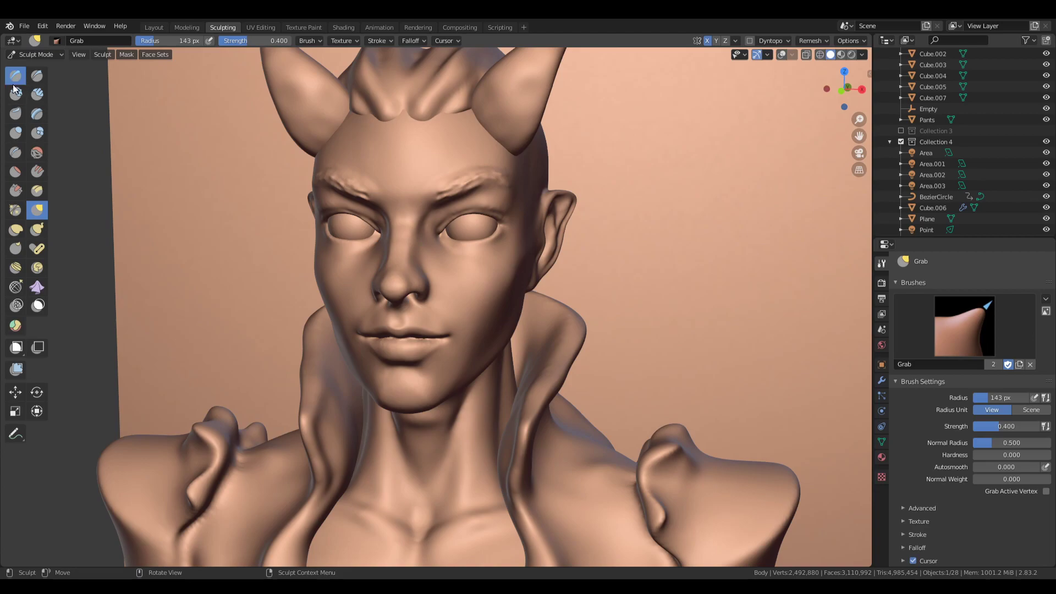
Compare the settings of the Draw and Draw Sharp brushes, ending with Draw Sharp active over the cheek.
{"action": "left_click", "coordinate": [37, 75]}
{"action": "left_click", "coordinate": [16, 76]}
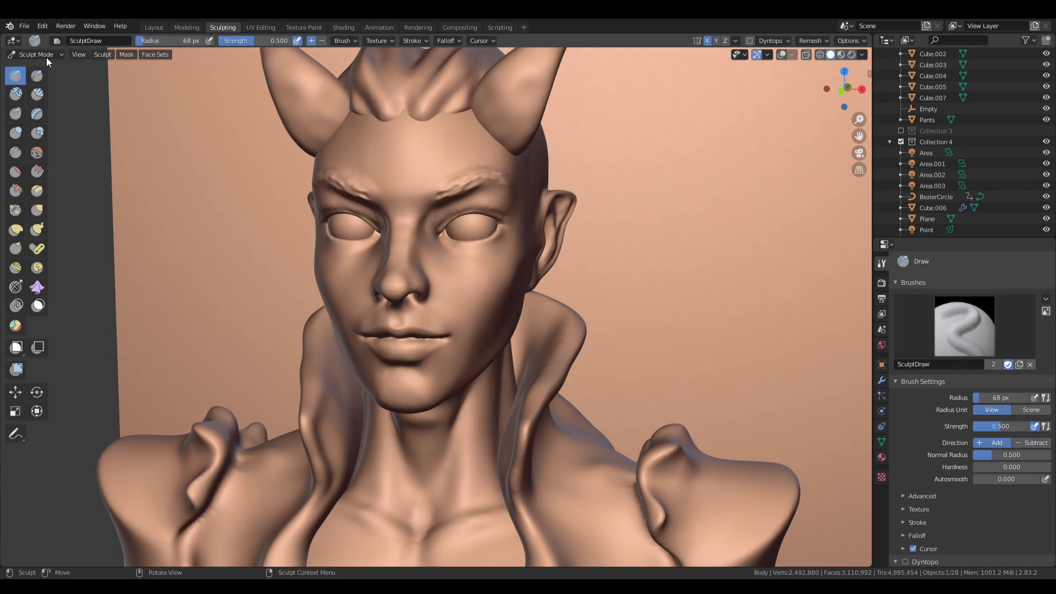
{"action": "left_click", "coordinate": [37, 77]}
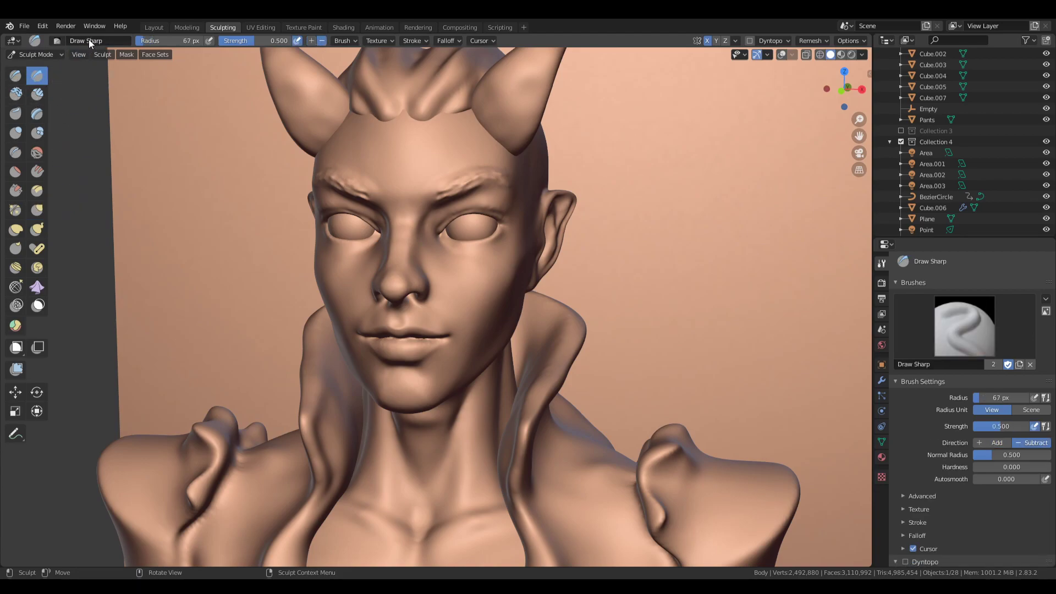
{"action": "scroll", "coordinate": [460, 330], "scroll_direction": "up", "scroll_amount": 2}
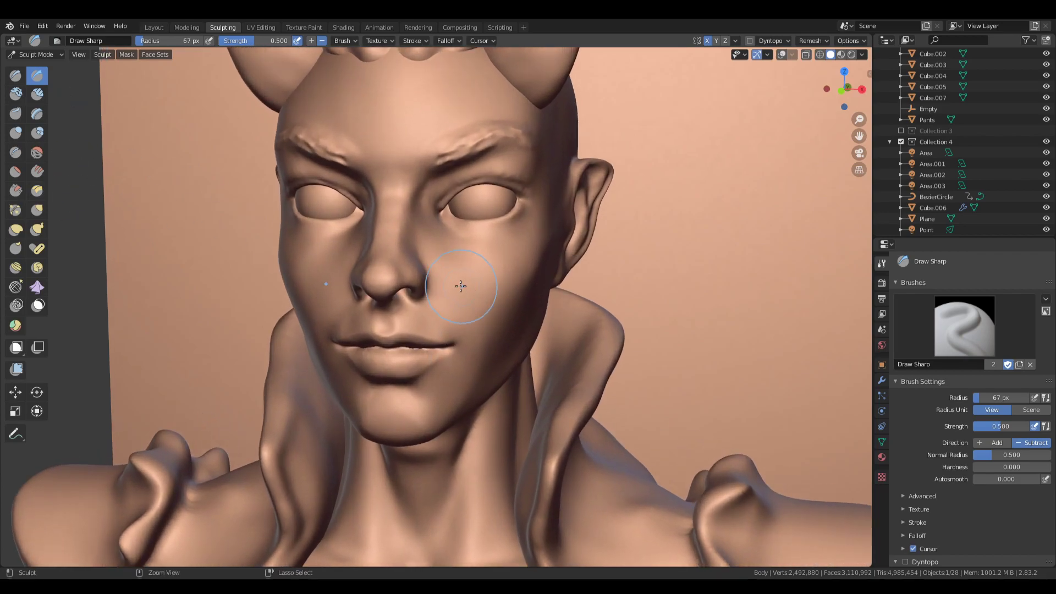
{"action": "mouse_move", "coordinate": [467, 298]}
{"action": "middle_mouse_down"}
{"action": "mouse_move", "coordinate": [496, 306]}
{"action": "mouse_move", "coordinate": [466, 315]}
{"action": "mouse_move", "coordinate": [406, 306]}
{"action": "middle_mouse_up"}
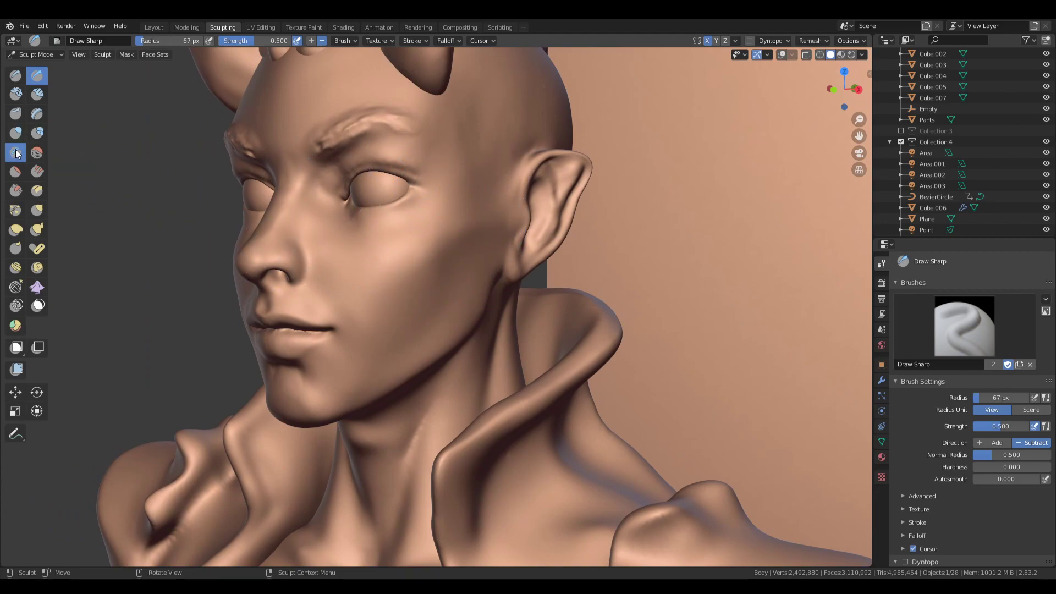
Bring up the Inflate and Crease brushes for comparison and return to Draw Sharp.
{"action": "left_click", "coordinate": [16, 133]}
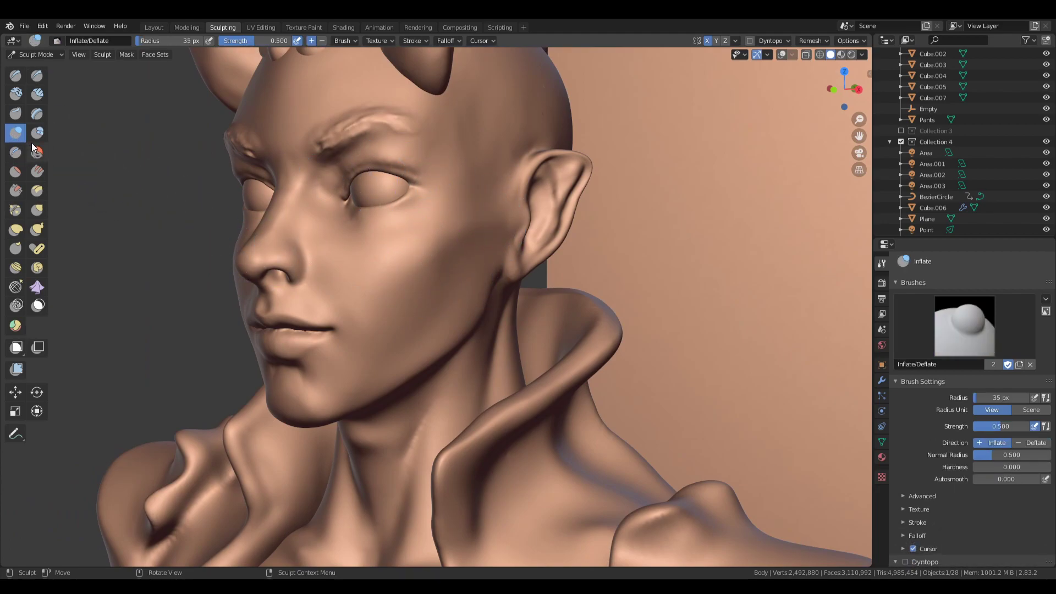
{"action": "left_click", "coordinate": [37, 114]}
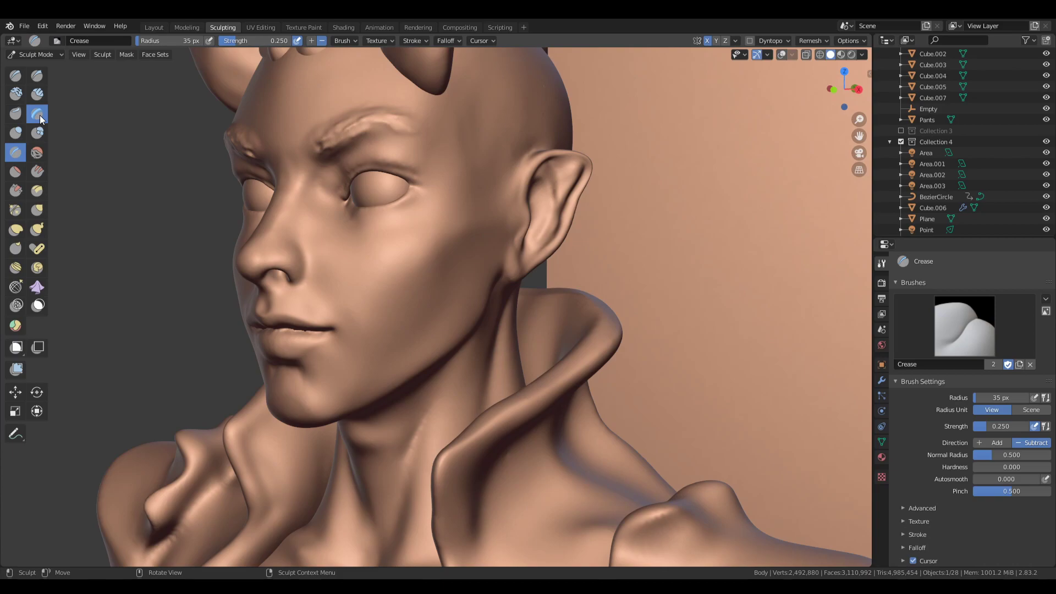
{"action": "left_click", "coordinate": [35, 79]}
Set the Draw Sharp brush's radius to 62 px over the area beneath the eye and switch to the Draw brush.
{"action": "scroll", "coordinate": [380, 229], "scroll_direction": "up", "scroll_amount": 2}
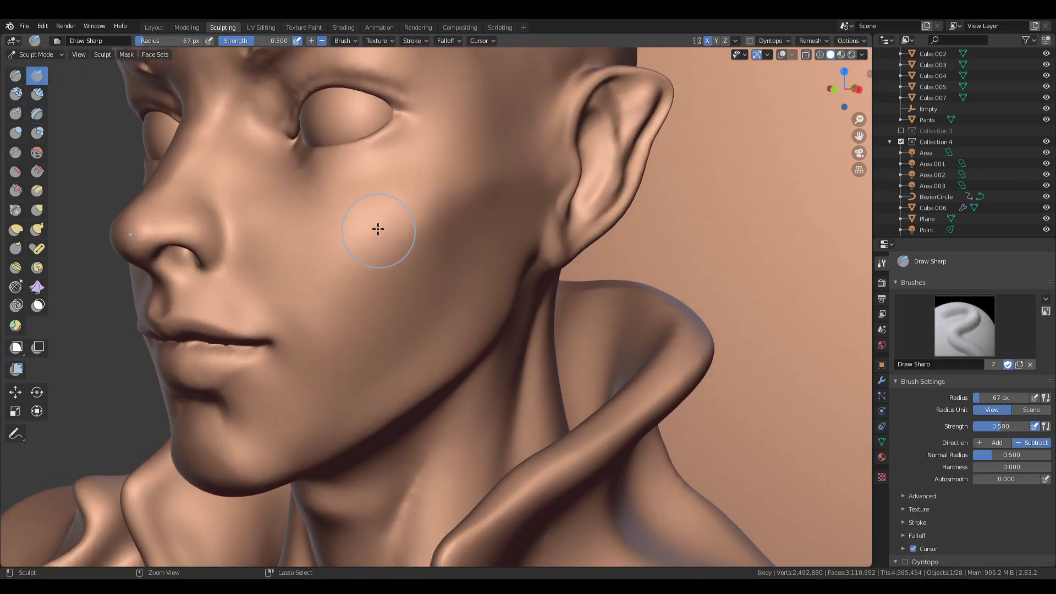
{"action": "middle_click_drag", "start_coordinate": [379, 229], "coordinate": [402, 226]}
{"action": "middle_click_drag", "start_coordinate": [451, 149], "coordinate": [423, 213], "text": "shift"}
{"action": "scroll", "coordinate": [422, 213], "scroll_direction": "up", "scroll_amount": 1}
{"action": "scroll", "coordinate": [422, 213], "scroll_direction": "up", "scroll_amount": 2}
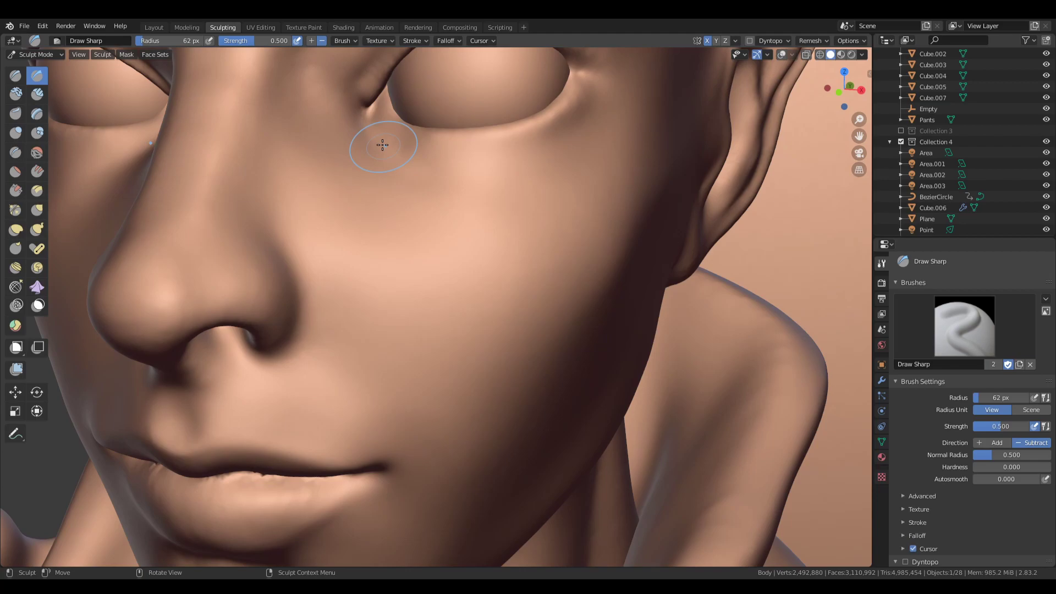
{"action": "left_click", "coordinate": [15, 76]}
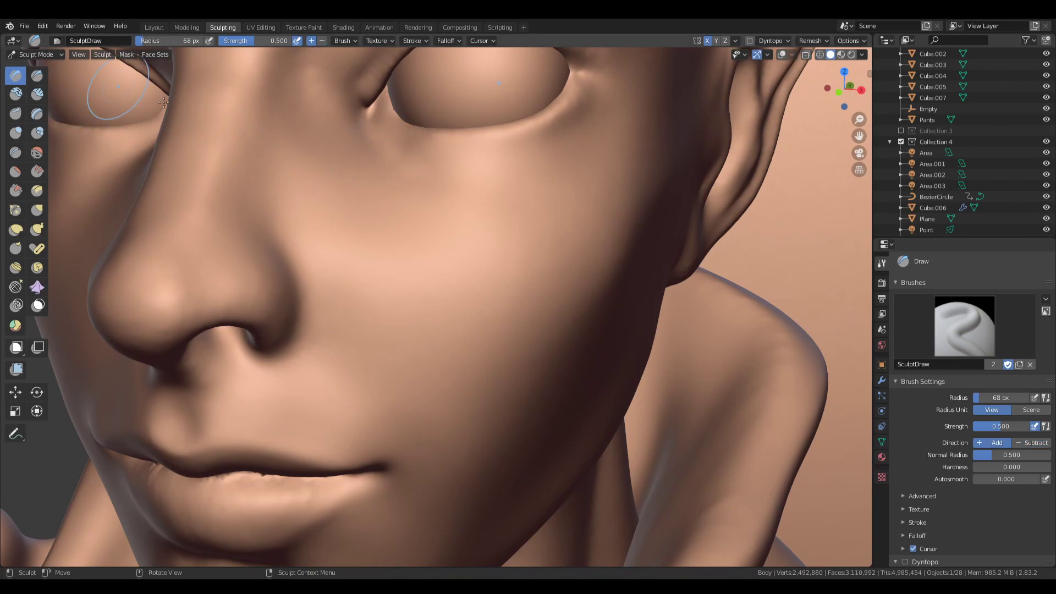
Sculpt beneath the eye with the Draw brush at a 43 px radius and carve along the lower eyelid with Draw Sharp.
{"action": "middle_click_drag", "start_coordinate": [381, 207], "coordinate": [366, 213]}
{"action": "key", "text": "f"}
{"action": "left_click", "coordinate": [316, 163]}
{"action": "left_click_drag", "start_coordinate": [299, 158], "coordinate": [300, 161]}
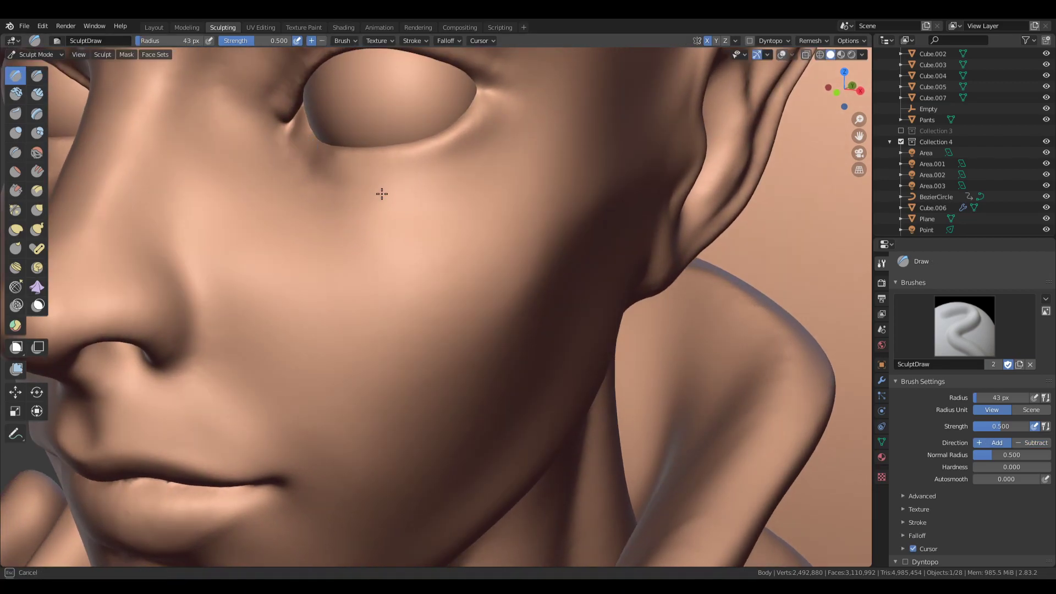
{"action": "left_click_drag", "start_coordinate": [381, 193], "coordinate": [378, 184]}
{"action": "left_click", "coordinate": [37, 77]}
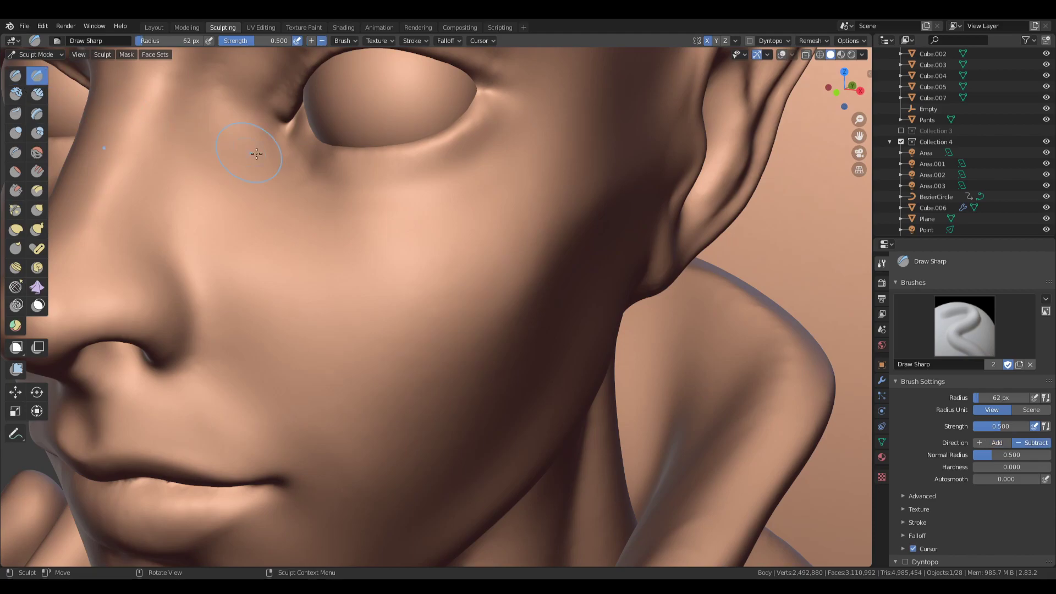
{"action": "mouse_move", "coordinate": [306, 138]}
{"action": "left_mouse_down"}
{"action": "mouse_move", "coordinate": [321, 181]}
{"action": "mouse_move", "coordinate": [484, 164]}
{"action": "left_mouse_up"}
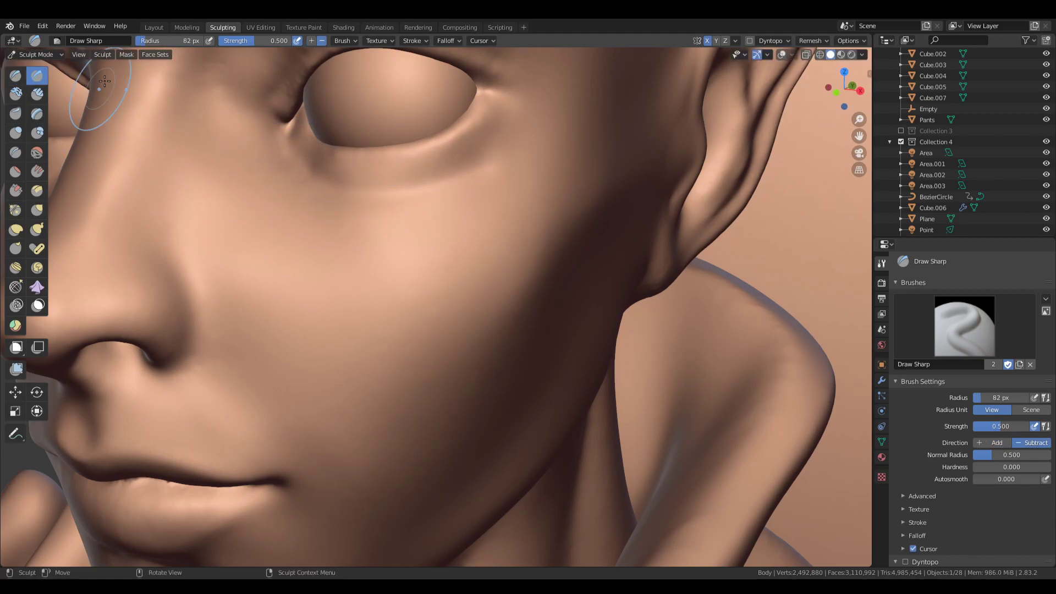
Carve the fold beneath the eye with the Crease brush, enlarging its radius to 61 px for the second stroke.
{"action": "left_click", "coordinate": [15, 153]}
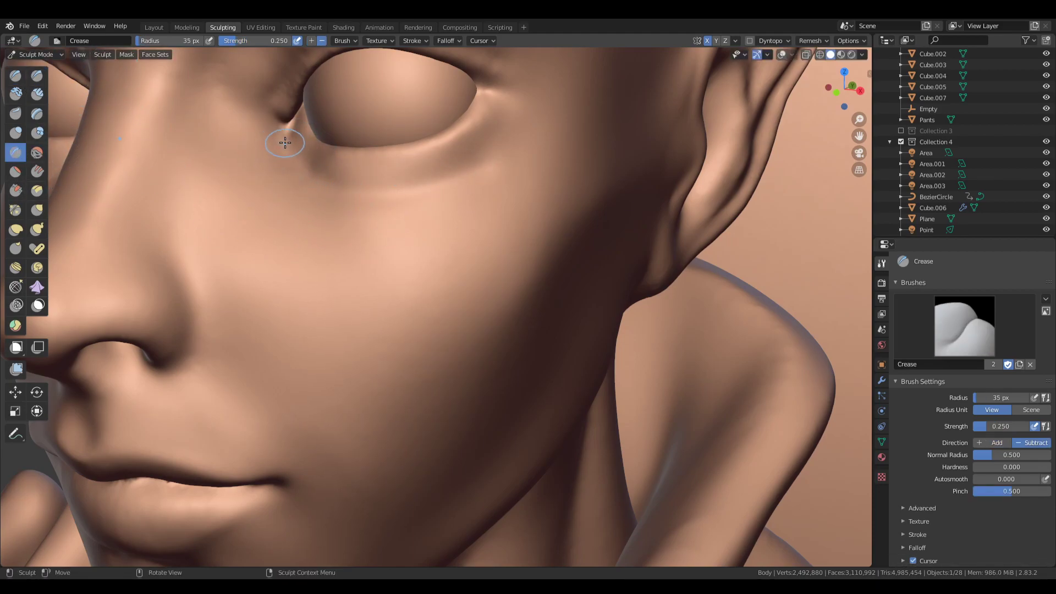
{"action": "mouse_move", "coordinate": [286, 142]}
{"action": "left_mouse_down"}
{"action": "mouse_move", "coordinate": [392, 194]}
{"action": "mouse_move", "coordinate": [454, 188]}
{"action": "mouse_move", "coordinate": [473, 173]}
{"action": "mouse_move", "coordinate": [461, 176]}
{"action": "left_mouse_up"}
{"action": "key", "text": "f"}
{"action": "left_click", "coordinate": [471, 177]}
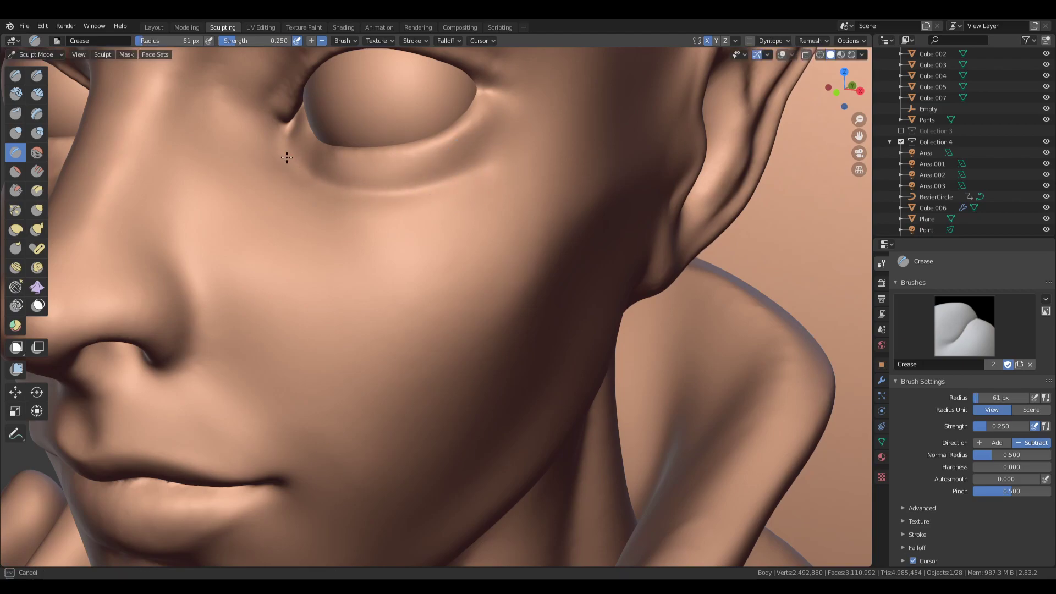
{"action": "left_click_drag", "start_coordinate": [287, 157], "coordinate": [310, 154]}
Switch to Draw Sharp and on to the Clay Thumb brush with the whole head in front view.
{"action": "scroll", "coordinate": [309, 154], "scroll_direction": "down", "scroll_amount": 7}
{"action": "mouse_move", "coordinate": [412, 242]}
{"action": "middle_mouse_down"}
{"action": "mouse_move", "coordinate": [496, 249]}
{"action": "mouse_move", "coordinate": [448, 275]}
{"action": "mouse_move", "coordinate": [472, 293]}
{"action": "middle_mouse_up"}
{"action": "left_click", "coordinate": [37, 75]}
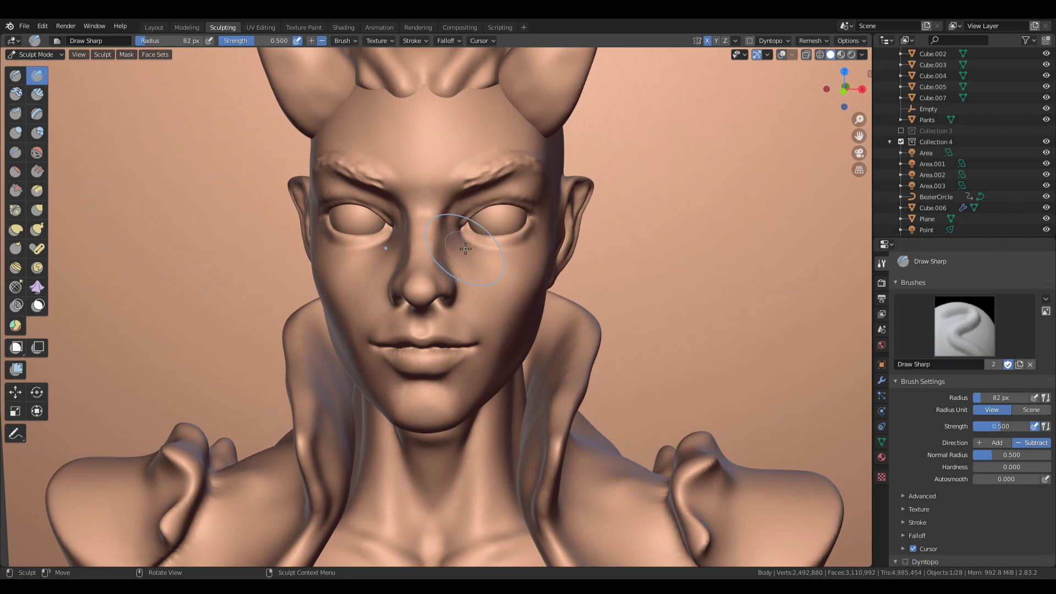
{"action": "left_click", "coordinate": [16, 114]}
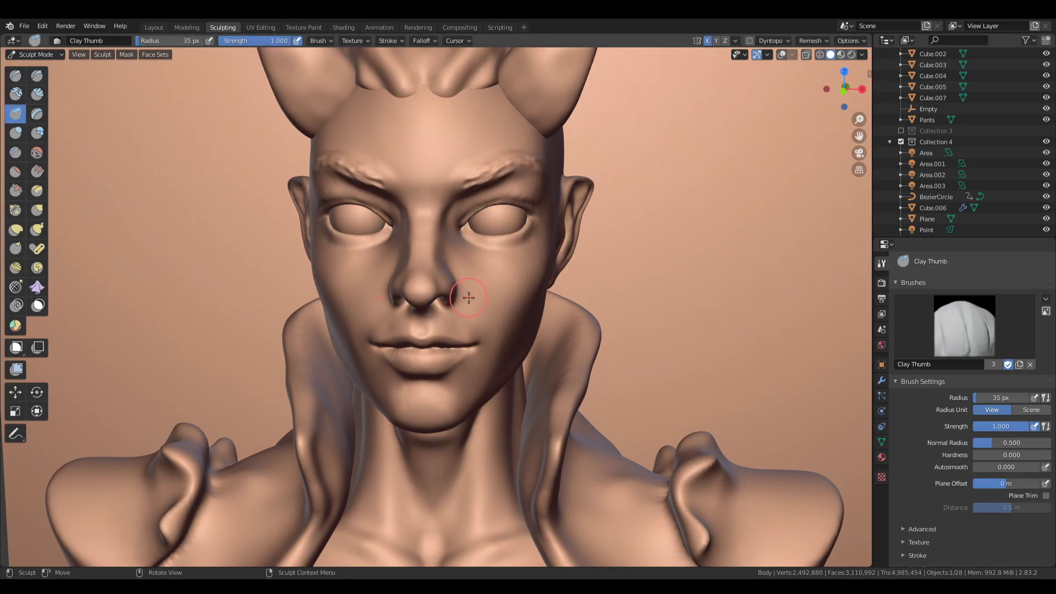
Examine how the light falls on the character's head and shoulders from several angles.
{"action": "middle_click_drag", "start_coordinate": [523, 290], "coordinate": [422, 288]}
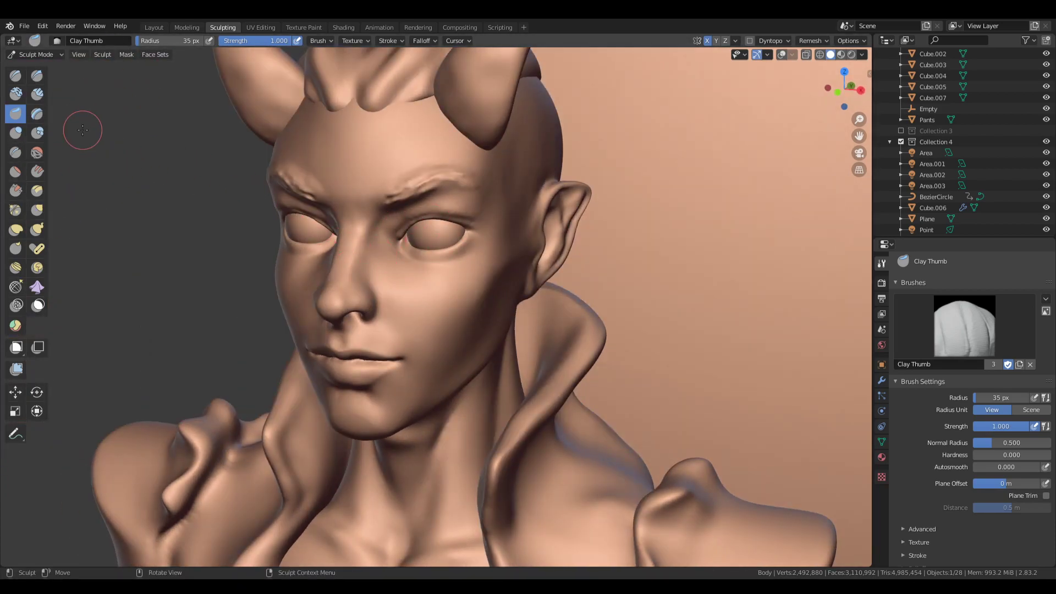
{"action": "key", "text": "KP_1"}
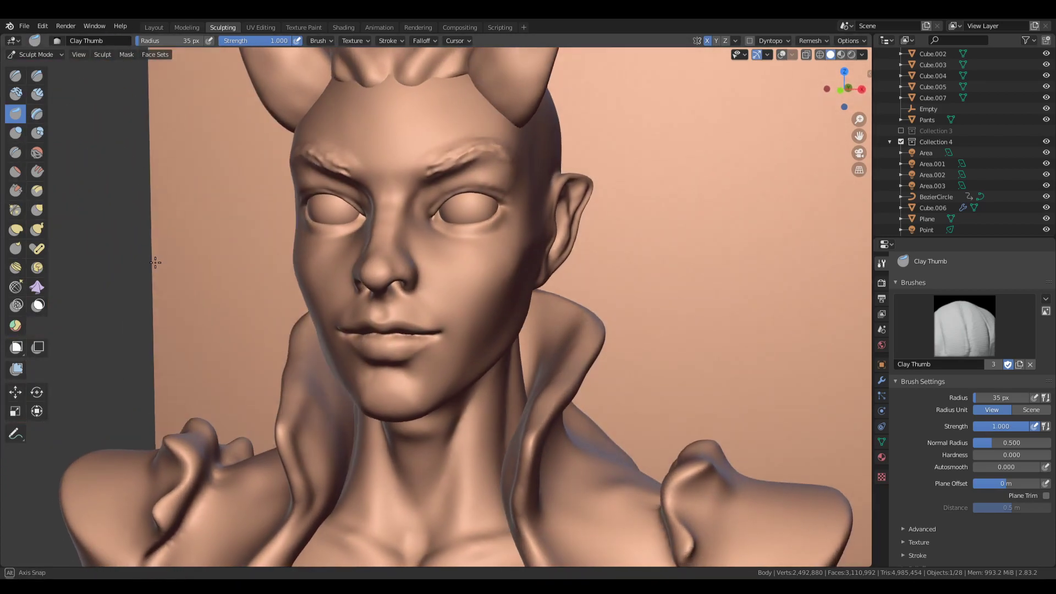
{"action": "middle_click_drag", "start_coordinate": [253, 245], "coordinate": [443, 148]}
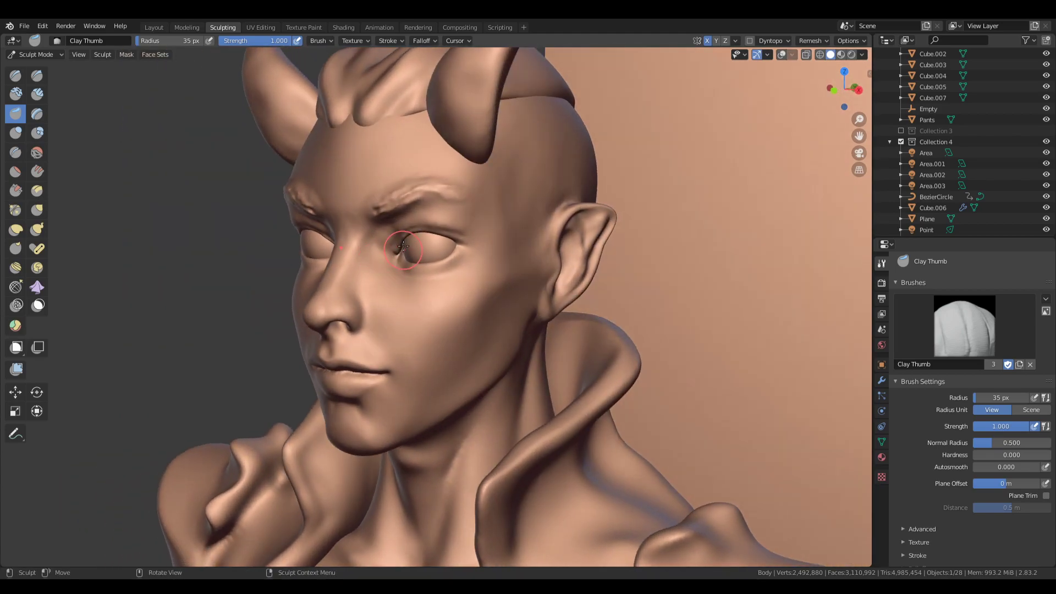
{"action": "middle_click_drag", "start_coordinate": [590, 137], "coordinate": [549, 188]}
{"action": "scroll", "coordinate": [487, 198], "scroll_direction": "up", "scroll_amount": 4}
{"action": "scroll", "coordinate": [457, 212], "scroll_direction": "down", "scroll_amount": 5}
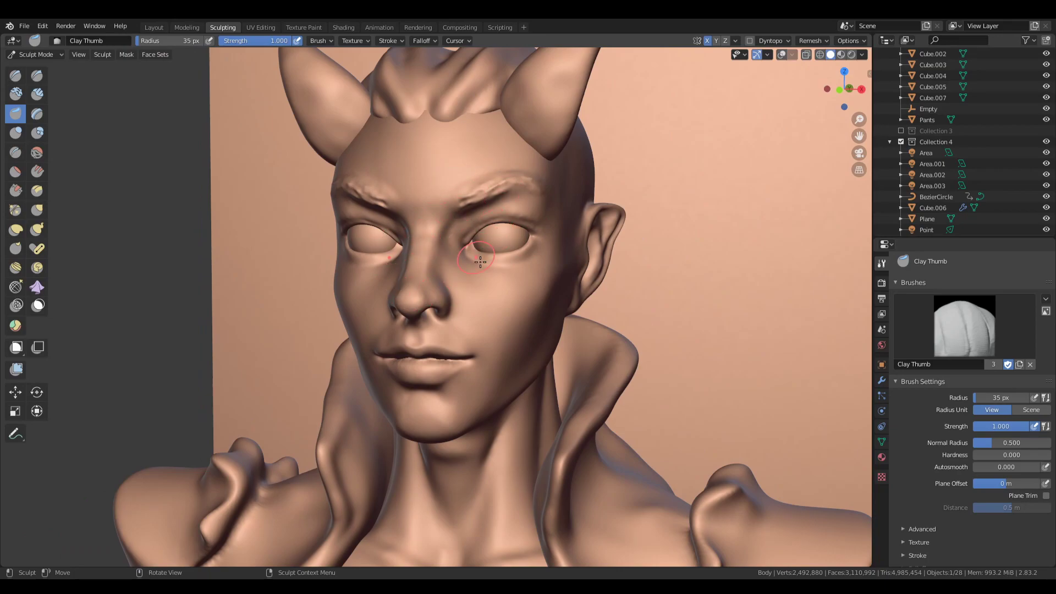
{"action": "middle_click_drag", "start_coordinate": [480, 262], "coordinate": [514, 319]}
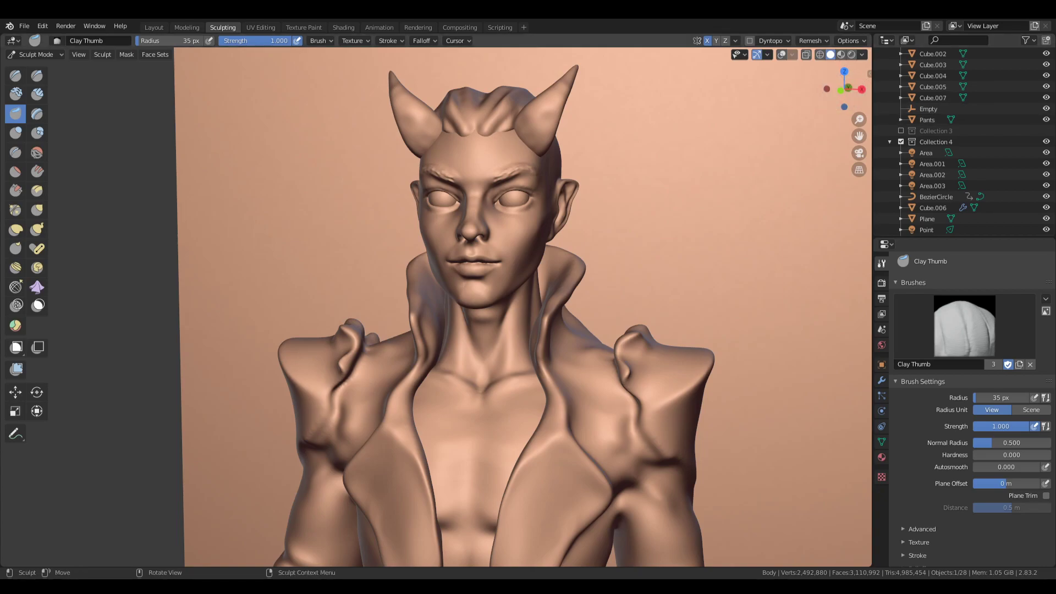
Try Studio lighting for the viewport shading and return to MatCap lighting.
{"action": "left_click", "coordinate": [863, 55]}
{"action": "left_click", "coordinate": [835, 140]}
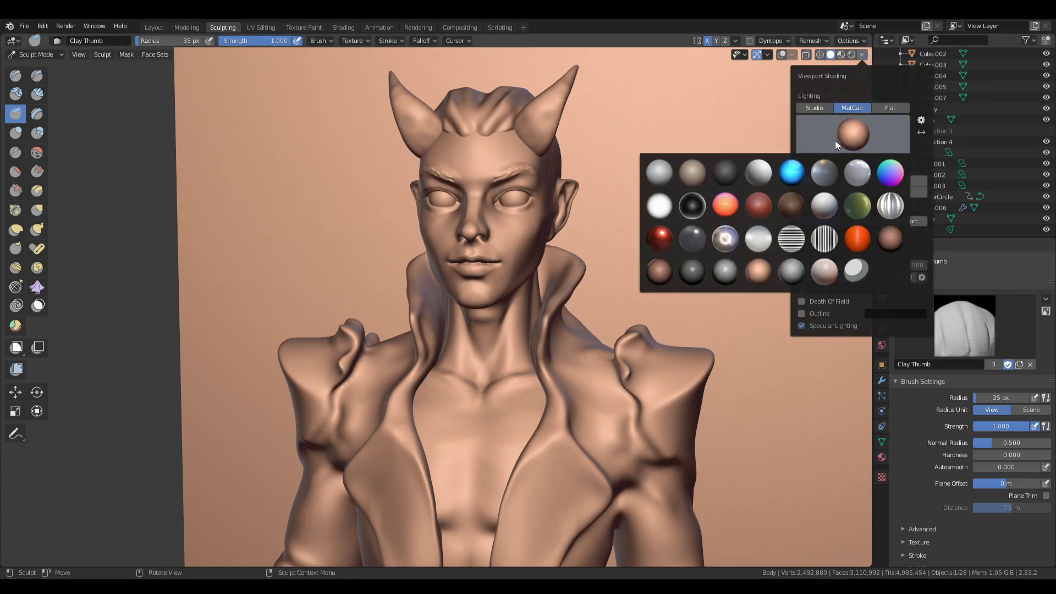
{"action": "left_click", "coordinate": [818, 108]}
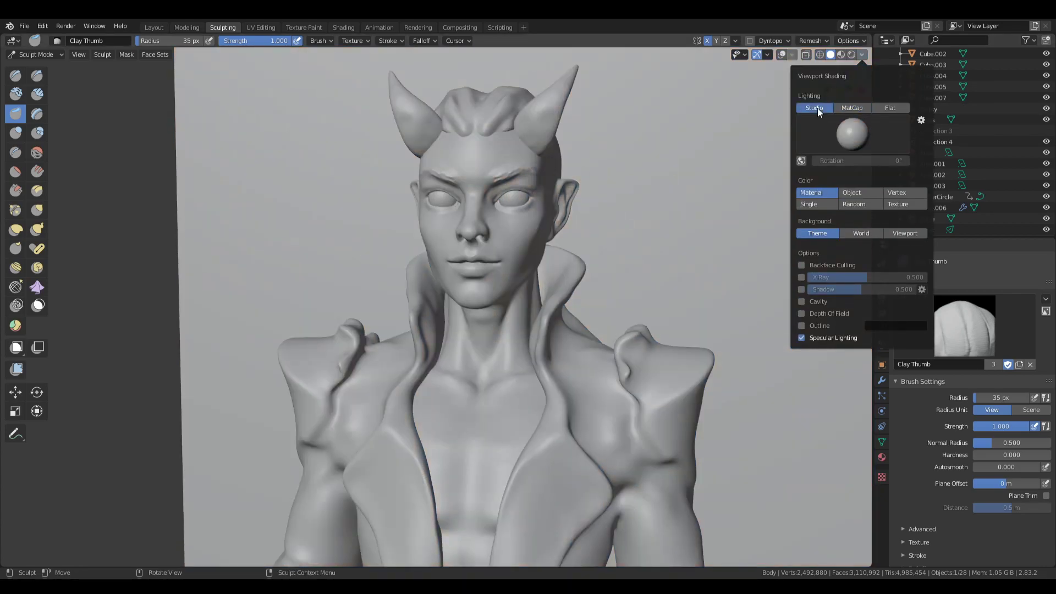
{"action": "left_click", "coordinate": [842, 123]}
{"action": "left_click", "coordinate": [861, 106]}
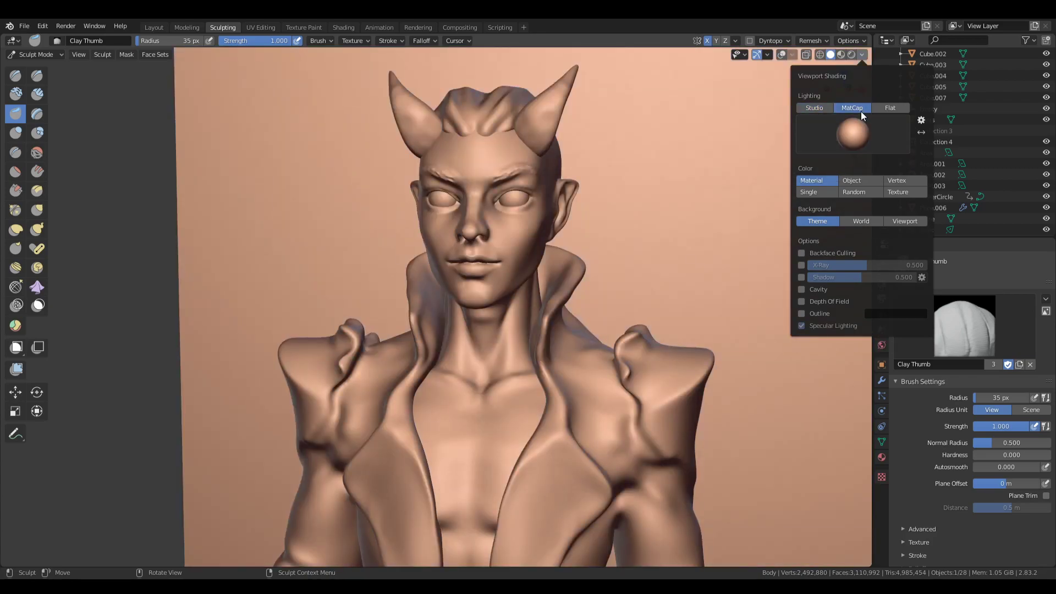
Try the light grey and beige matcaps on the character, ending with the high-contrast white one.
{"action": "left_click", "coordinate": [854, 134]}
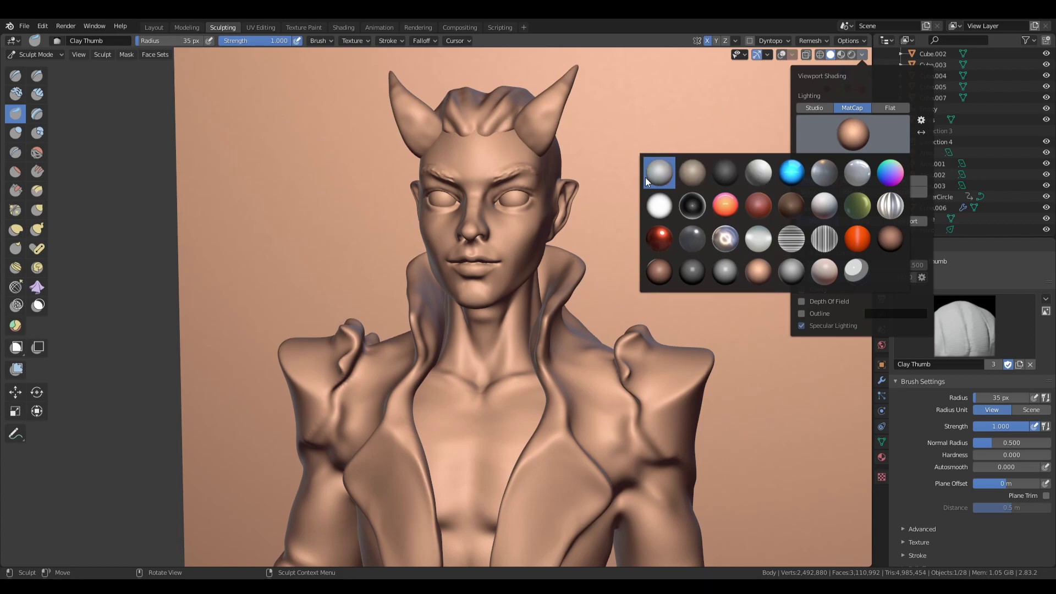
{"action": "left_click", "coordinate": [666, 175]}
{"action": "left_click", "coordinate": [858, 149]}
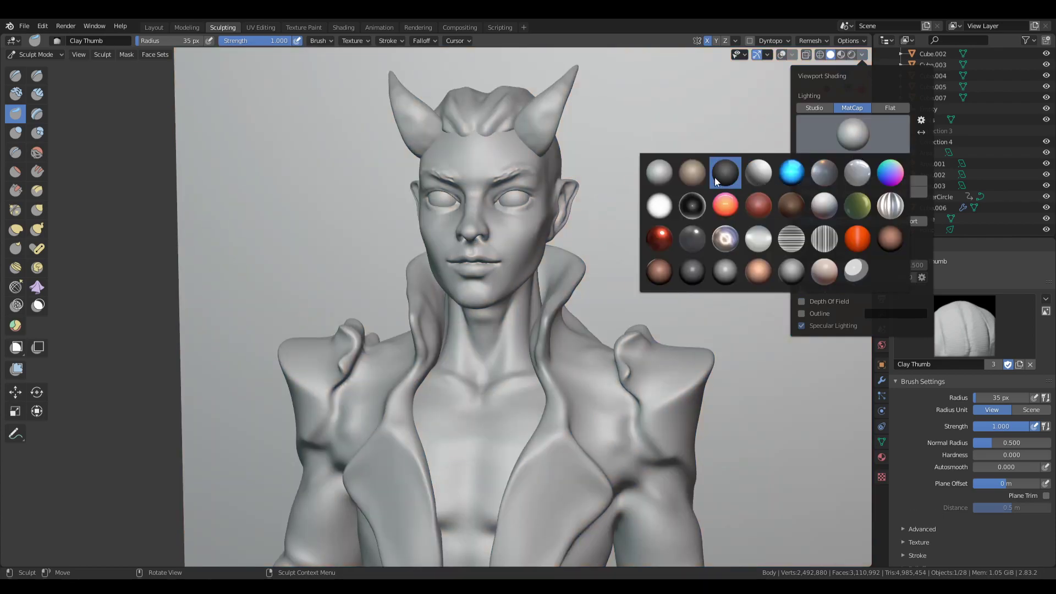
{"action": "left_click", "coordinate": [692, 173]}
{"action": "left_click", "coordinate": [837, 150]}
{"action": "left_click", "coordinate": [755, 176]}
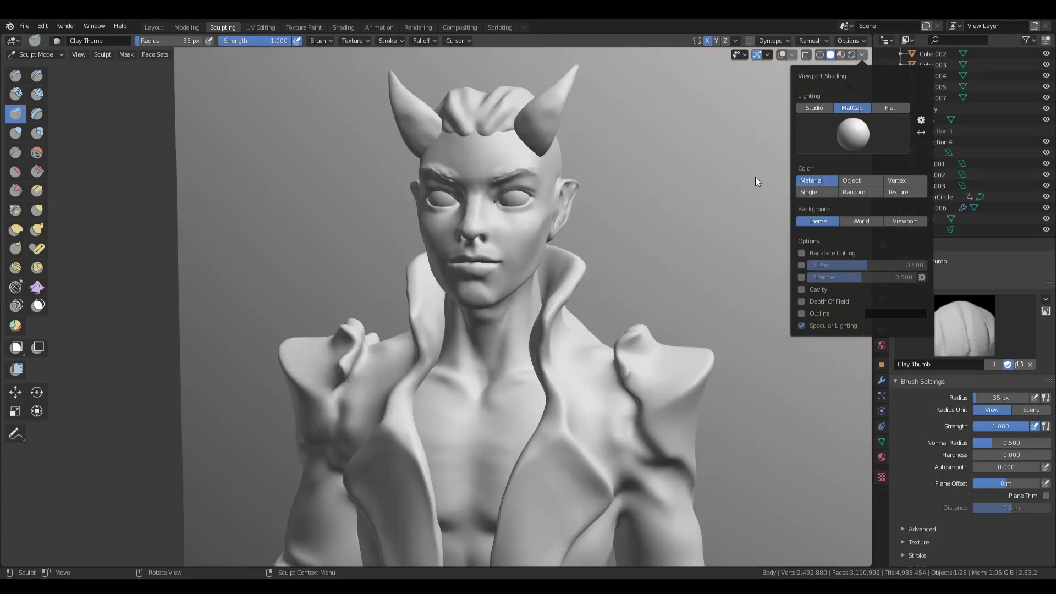
Examine the character's head, coat and belt under the high-contrast white matcap.
{"action": "middle_click_drag", "start_coordinate": [504, 279], "coordinate": [537, 286]}
{"action": "scroll", "coordinate": [537, 287], "scroll_direction": "down", "scroll_amount": 3}
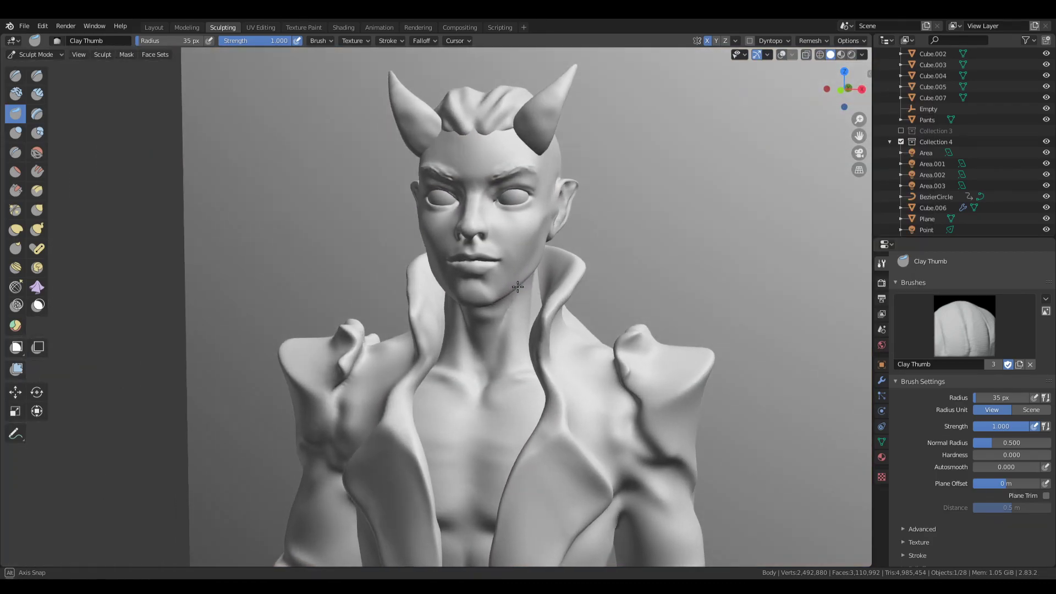
{"action": "scroll", "coordinate": [583, 353], "scroll_direction": "down", "scroll_amount": 2}
{"action": "middle_click_drag", "start_coordinate": [584, 352], "coordinate": [585, 208], "text": "shift"}
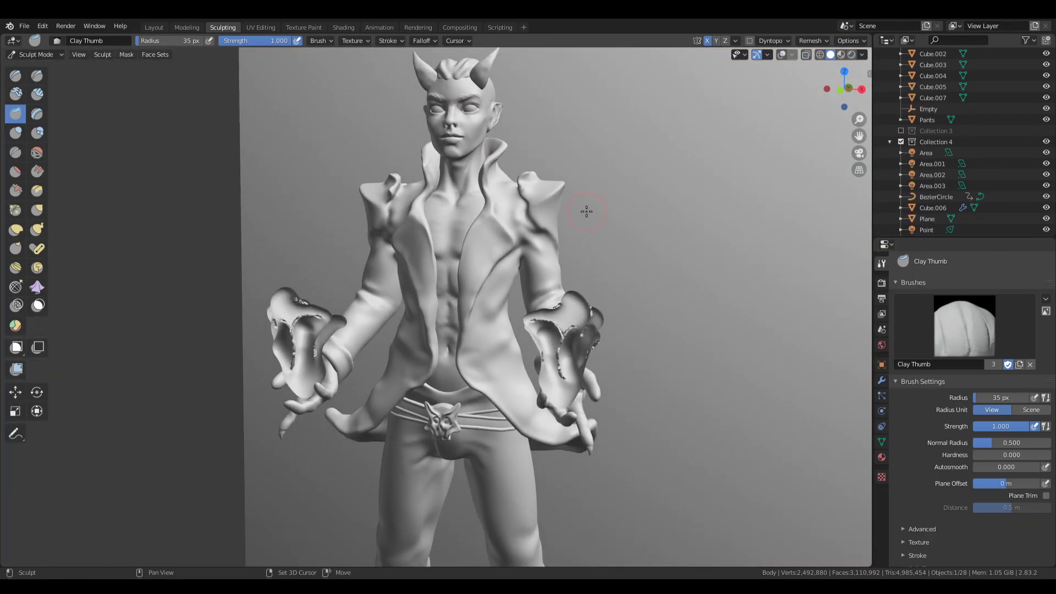
{"action": "scroll", "coordinate": [537, 260], "scroll_direction": "down", "scroll_amount": 2}
{"action": "scroll", "coordinate": [513, 123], "scroll_direction": "up", "scroll_amount": 5}
{"action": "middle_click_drag", "start_coordinate": [514, 124], "coordinate": [585, 297], "text": "shift"}
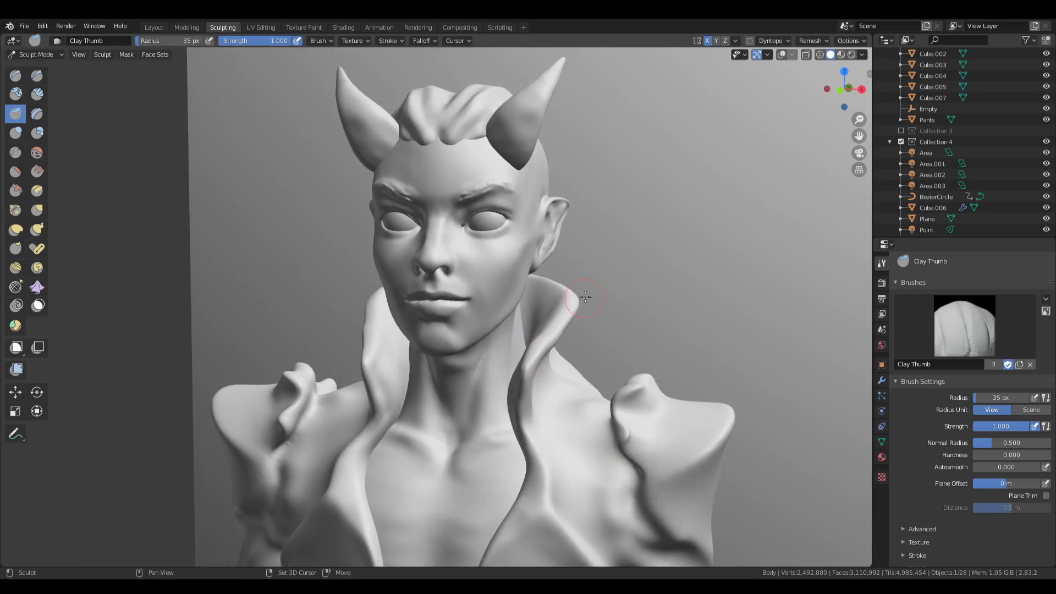
Set the viewport matcap back to the skin-toned one.
{"action": "left_click", "coordinate": [862, 54]}
{"action": "left_click", "coordinate": [842, 133]}
{"action": "left_click", "coordinate": [760, 272]}
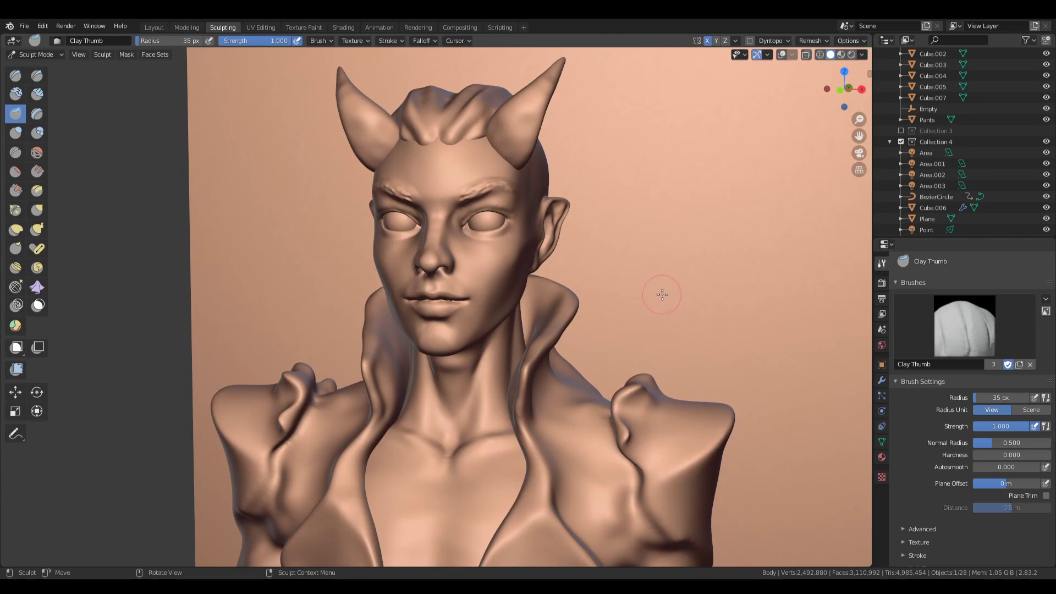
Try the neutral grey matcap on the character and view it from the front.
{"action": "left_click", "coordinate": [862, 55]}
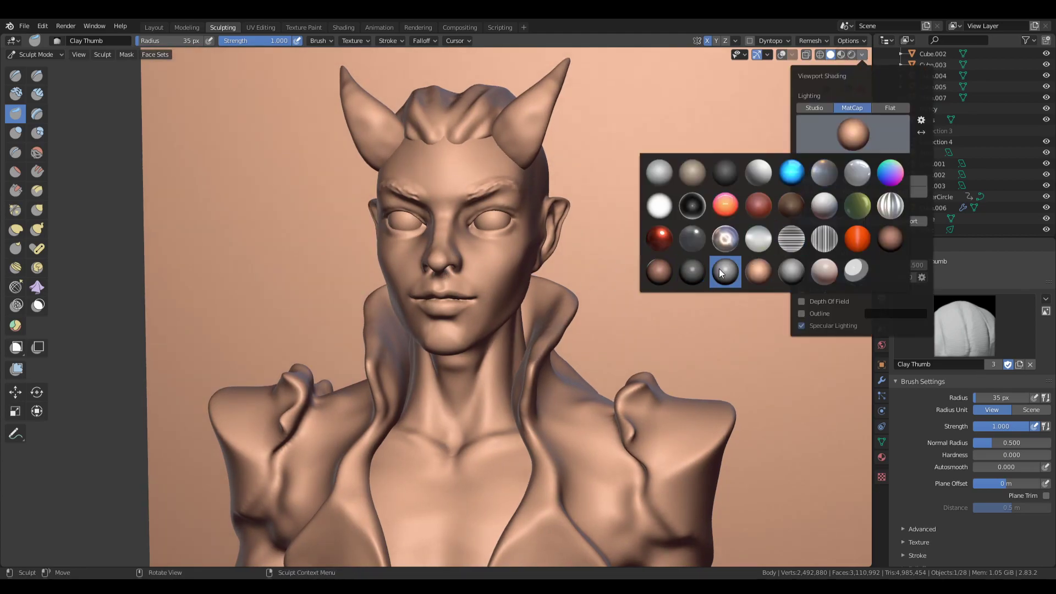
{"action": "left_click", "coordinate": [791, 271]}
{"action": "mouse_move", "coordinate": [607, 272]}
{"action": "middle_mouse_down"}
{"action": "mouse_move", "coordinate": [594, 306]}
{"action": "mouse_move", "coordinate": [628, 301]}
{"action": "mouse_move", "coordinate": [604, 299]}
{"action": "middle_mouse_up"}
Try the dark grey matcap and replace it with the glossy reddish-brown one.
{"action": "left_click", "coordinate": [862, 54]}
{"action": "left_click", "coordinate": [853, 134]}
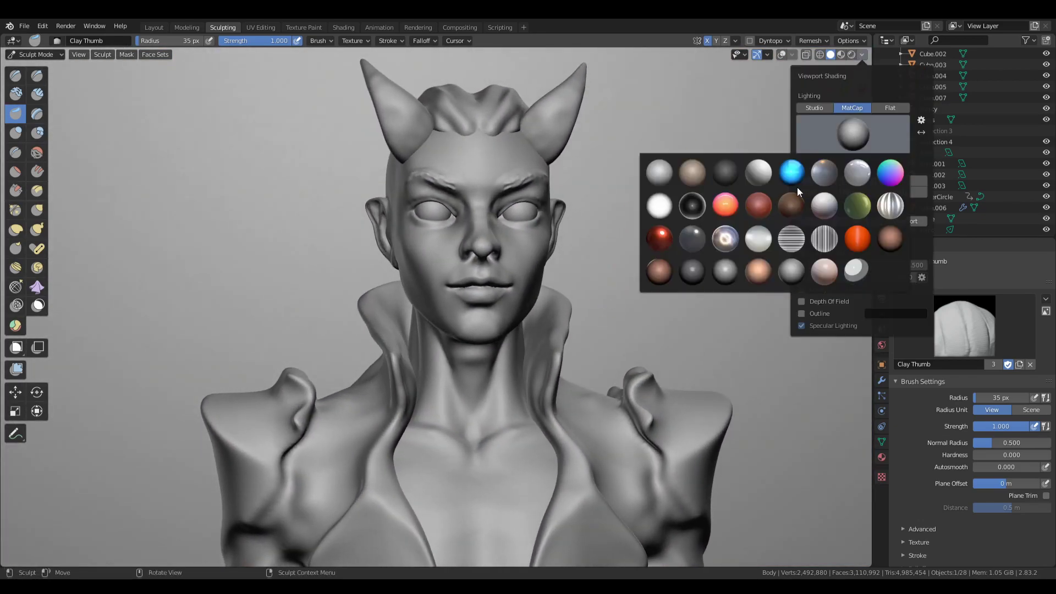
{"action": "left_click", "coordinate": [692, 271]}
{"action": "left_click", "coordinate": [853, 133]}
{"action": "left_click", "coordinate": [659, 271]}
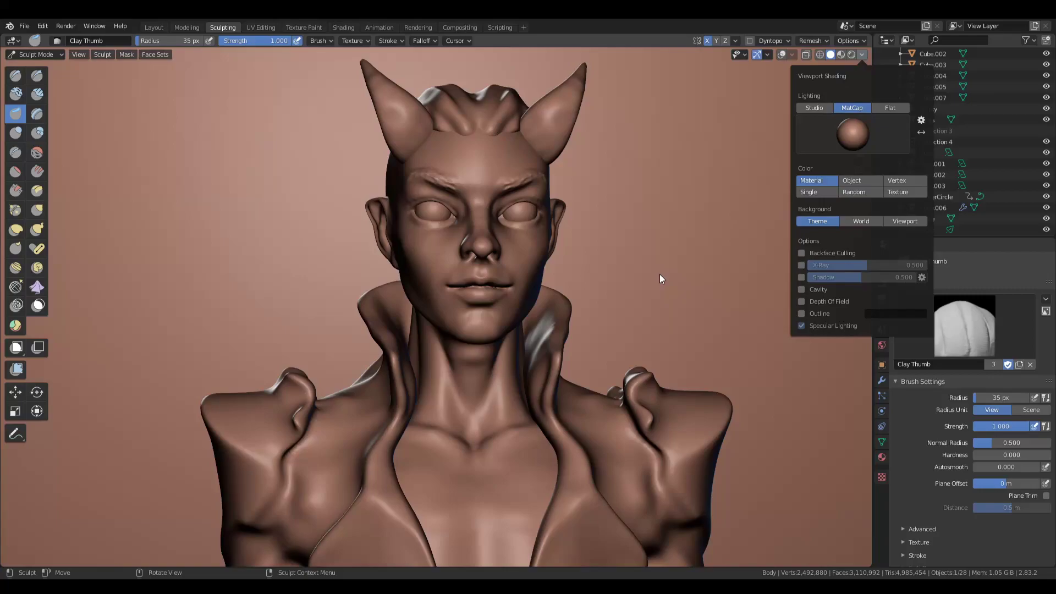
Examine the character's full figure and upper body under the glossy reddish-brown matcap.
{"action": "middle_click_drag", "start_coordinate": [675, 261], "coordinate": [652, 266]}
{"action": "scroll", "coordinate": [564, 335], "scroll_direction": "down", "scroll_amount": 6}
{"action": "mouse_move", "coordinate": [563, 335]}
{"action": "middle_mouse_down", "text": "shift"}
{"action": "mouse_move", "coordinate": [576, 219]}
{"action": "mouse_move", "coordinate": [570, 264]}
{"action": "middle_mouse_up", "text": "shift"}
{"action": "scroll", "coordinate": [586, 218], "scroll_direction": "up", "scroll_amount": 3}
{"action": "scroll", "coordinate": [573, 262], "scroll_direction": "up", "scroll_amount": 3}
{"action": "scroll", "coordinate": [571, 263], "scroll_direction": "down", "scroll_amount": 2}
Change the viewport matcap to the matte brown one.
{"action": "left_click", "coordinate": [862, 55]}
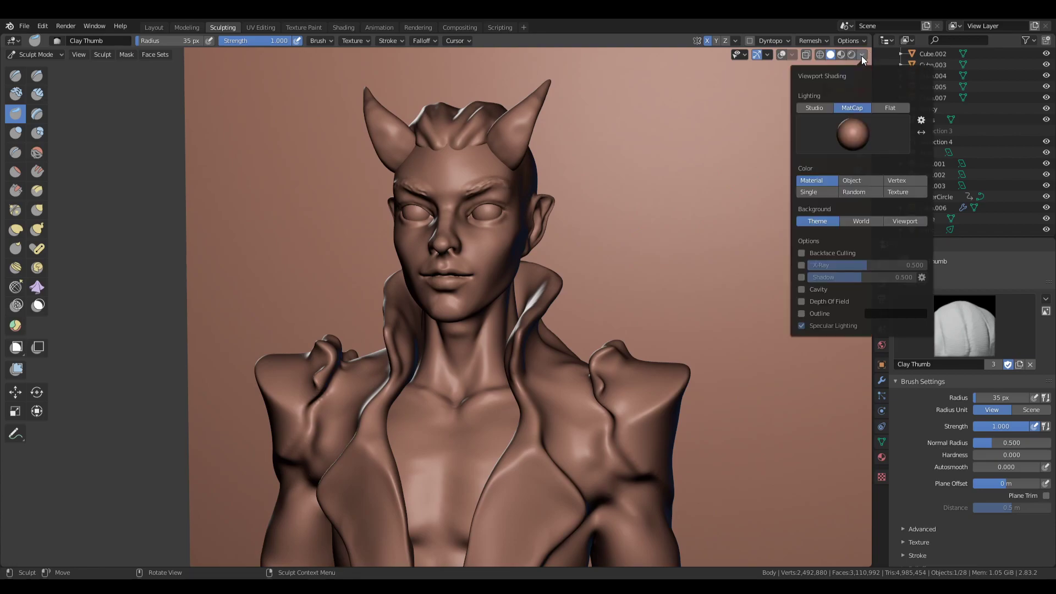
{"action": "left_click", "coordinate": [831, 134]}
{"action": "left_click", "coordinate": [747, 273]}
{"action": "left_click", "coordinate": [883, 238]}
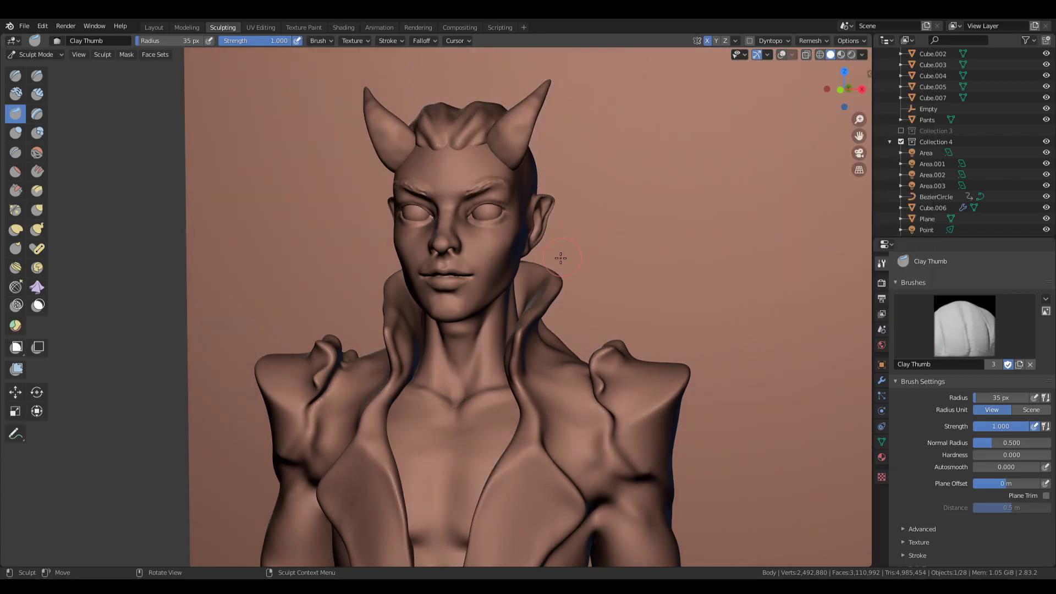
Restore the skin-toned matcap and view the character at an angle.
{"action": "left_click", "coordinate": [862, 54]}
{"action": "left_click", "coordinate": [848, 149]}
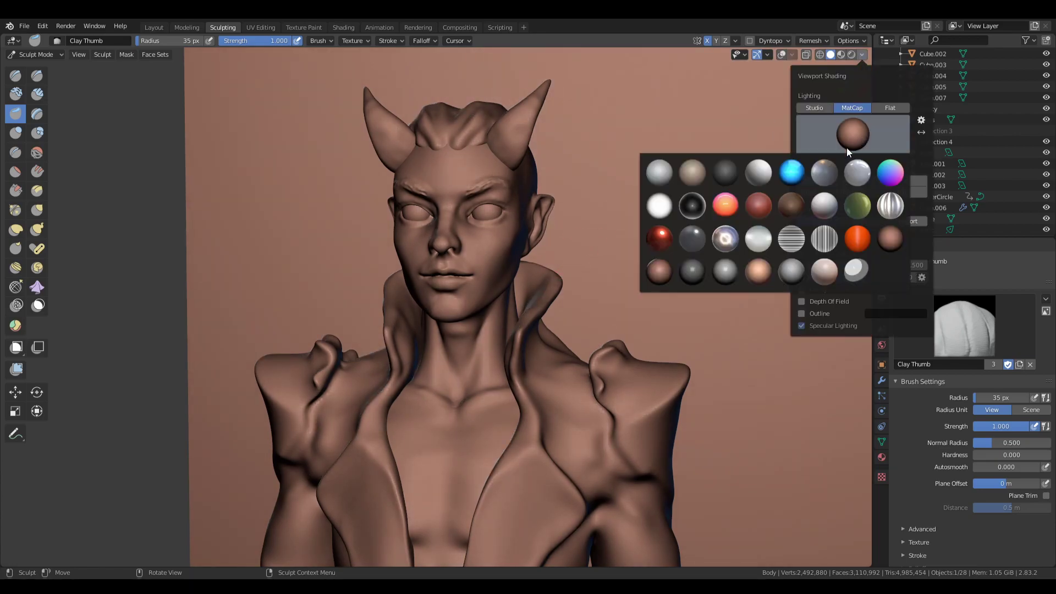
{"action": "left_click", "coordinate": [753, 278]}
{"action": "mouse_move", "coordinate": [451, 299]}
{"action": "middle_mouse_down"}
{"action": "mouse_move", "coordinate": [484, 298]}
{"action": "mouse_move", "coordinate": [429, 298]}
{"action": "middle_mouse_up"}
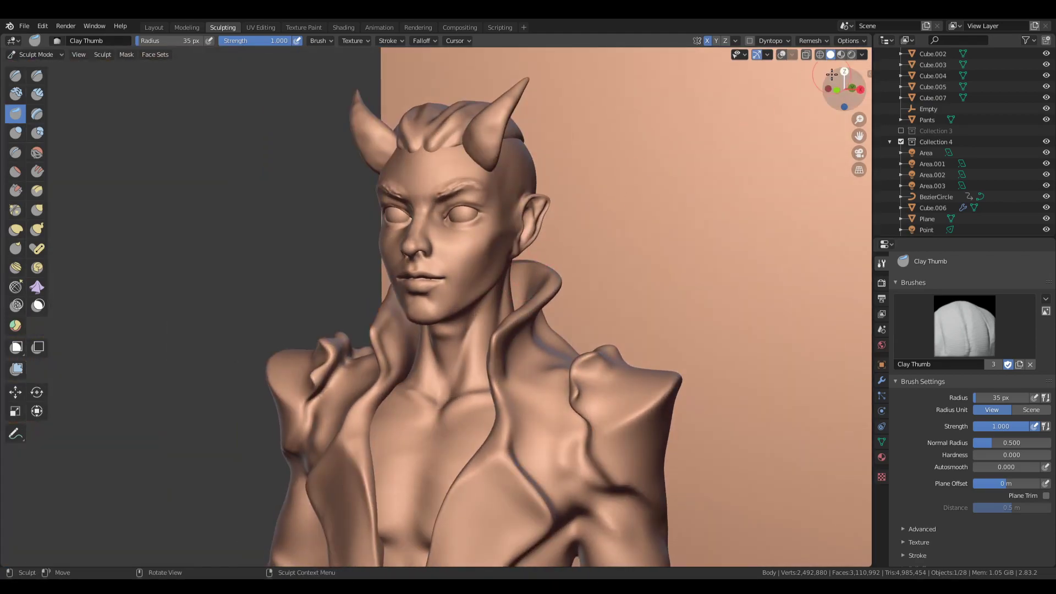
Browse the matcap gallery and close it, keeping the current choice.
{"action": "left_click", "coordinate": [862, 55]}
{"action": "left_click", "coordinate": [823, 148]}
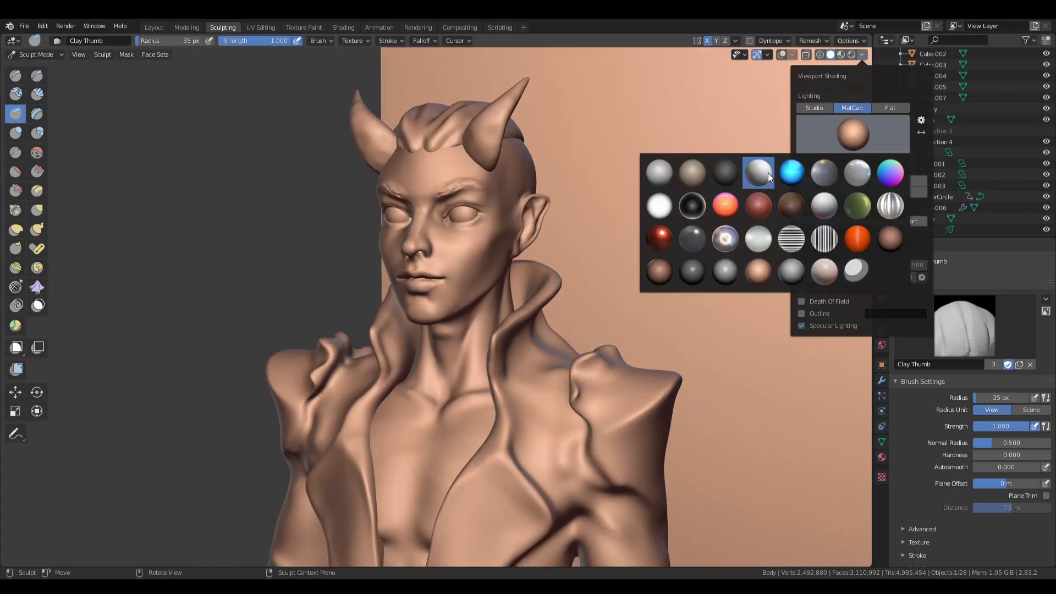
{"action": "scroll", "coordinate": [481, 243], "scroll_direction": "up", "scroll_amount": 2}
{"action": "left_click", "coordinate": [537, 343]}
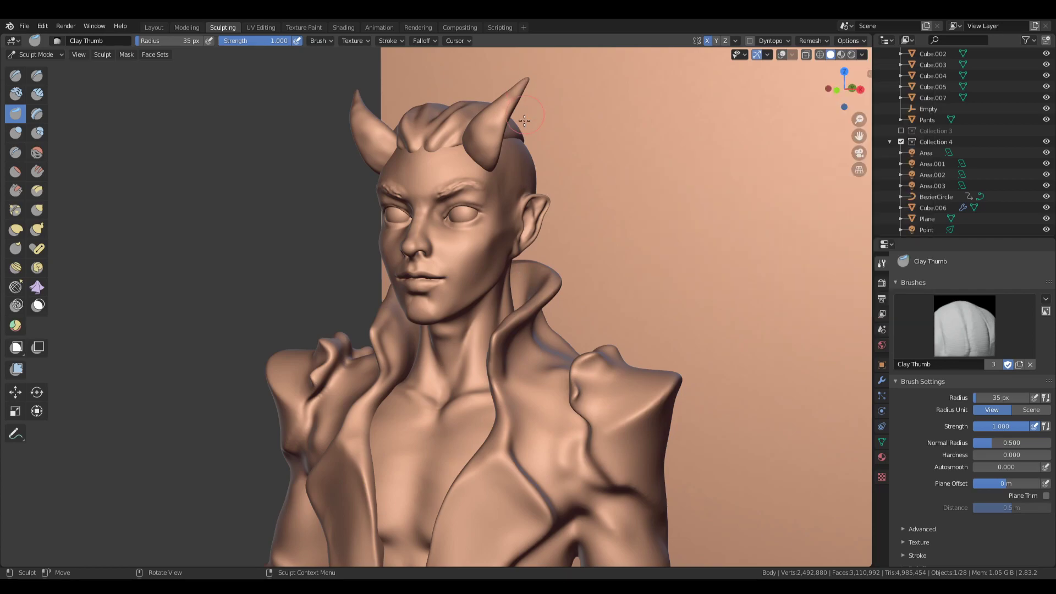
Examine the skin-toned character's coat, hands and head from several angles and distances.
{"action": "scroll", "coordinate": [555, 242], "scroll_direction": "down", "scroll_amount": 3}
{"action": "middle_click_drag", "start_coordinate": [584, 348], "coordinate": [607, 203], "text": "shift"}
{"action": "scroll", "coordinate": [600, 220], "scroll_direction": "down", "scroll_amount": 3}
{"action": "middle_click_drag", "start_coordinate": [569, 286], "coordinate": [587, 297]}
{"action": "scroll", "coordinate": [614, 276], "scroll_direction": "up", "scroll_amount": 3}
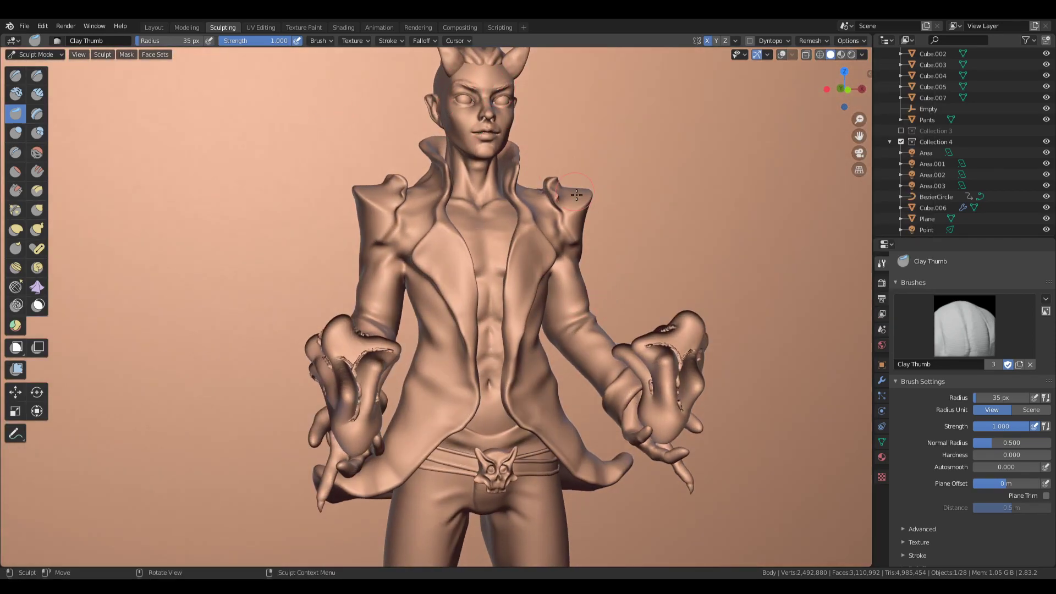
{"action": "middle_click_drag", "start_coordinate": [603, 243], "coordinate": [583, 361]}
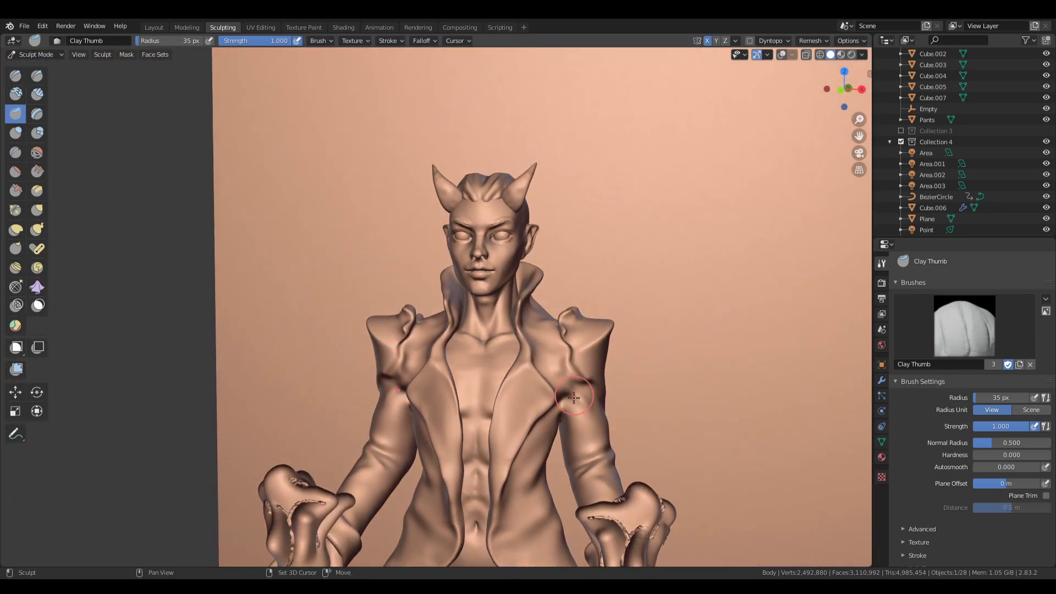
{"action": "scroll", "coordinate": [627, 264], "scroll_direction": "up", "scroll_amount": 2}
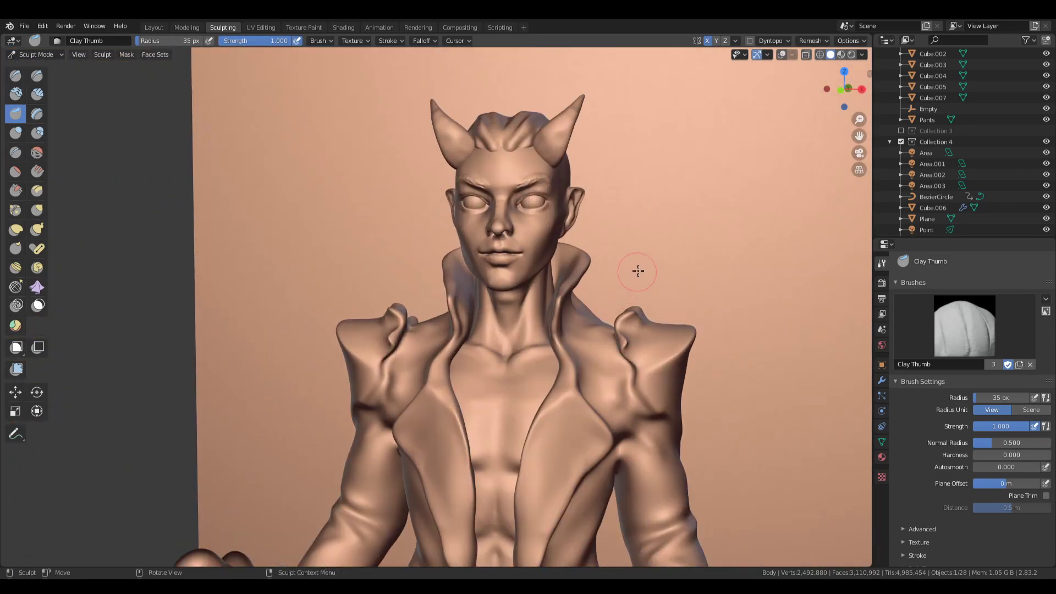
Review the available matcaps once more, leave the selection as is, and view the figure at an angle.
{"action": "left_click", "coordinate": [862, 55]}
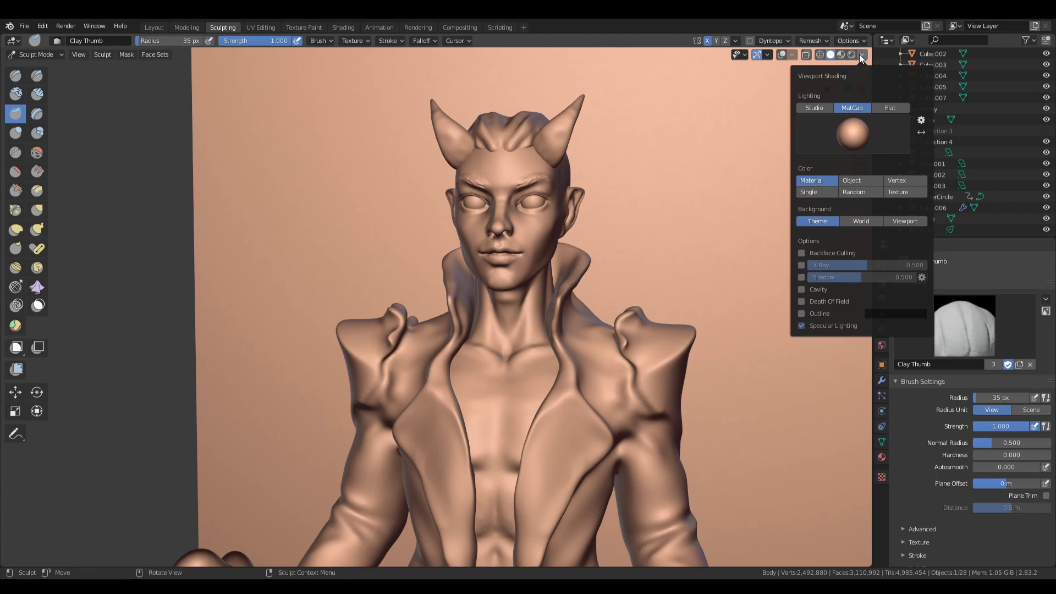
{"action": "left_click", "coordinate": [847, 135]}
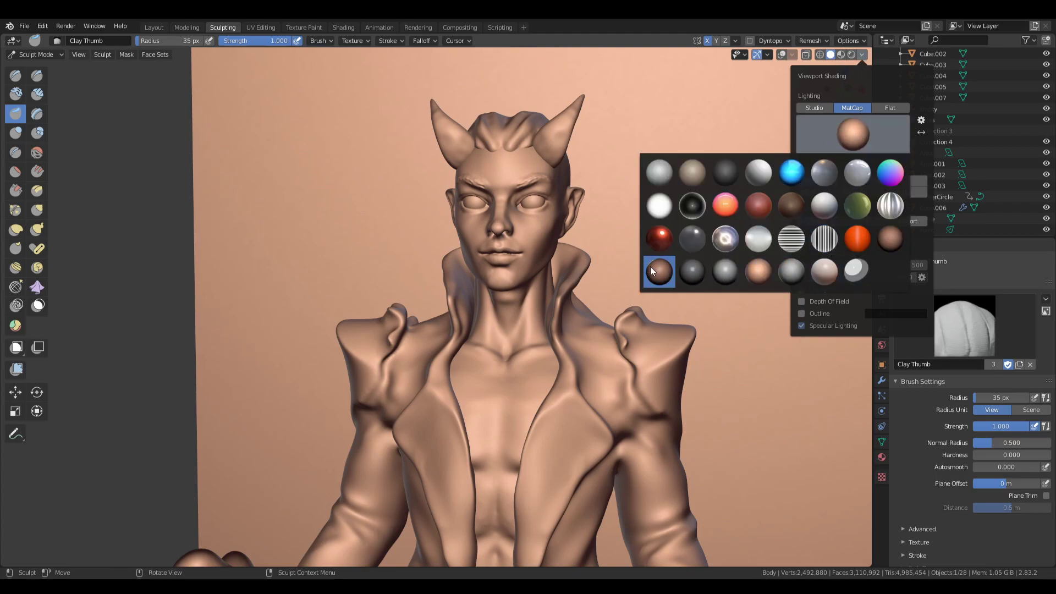
{"action": "left_click", "coordinate": [600, 240]}
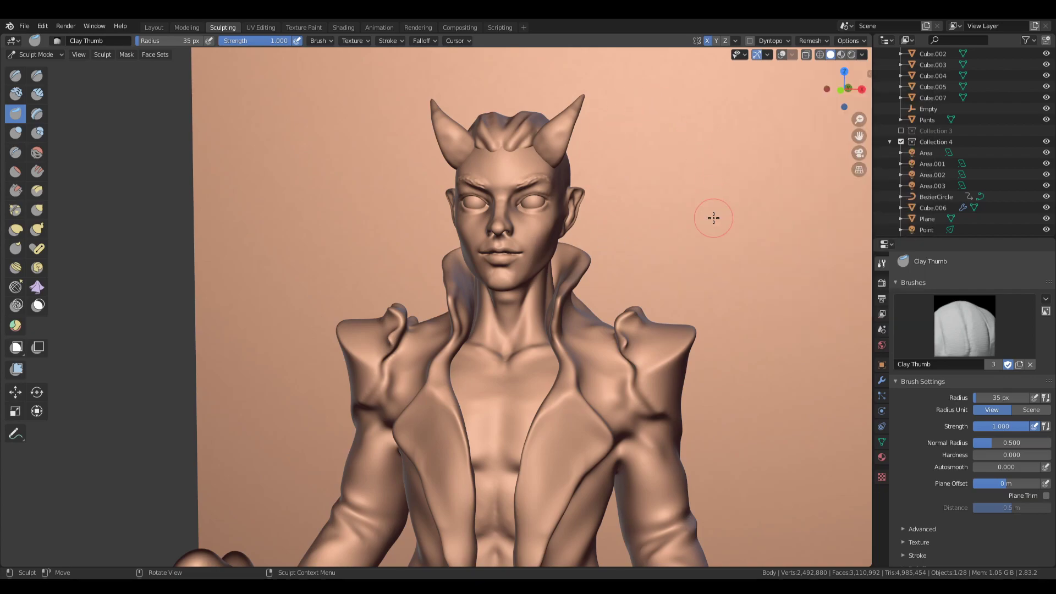
{"action": "middle_click_drag", "start_coordinate": [714, 218], "coordinate": [587, 235]}
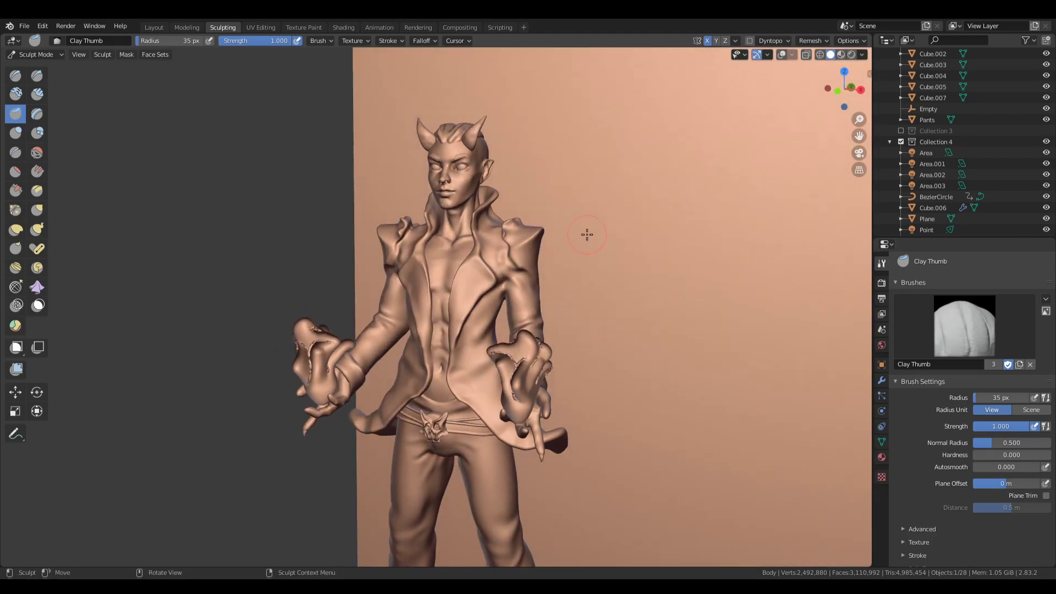